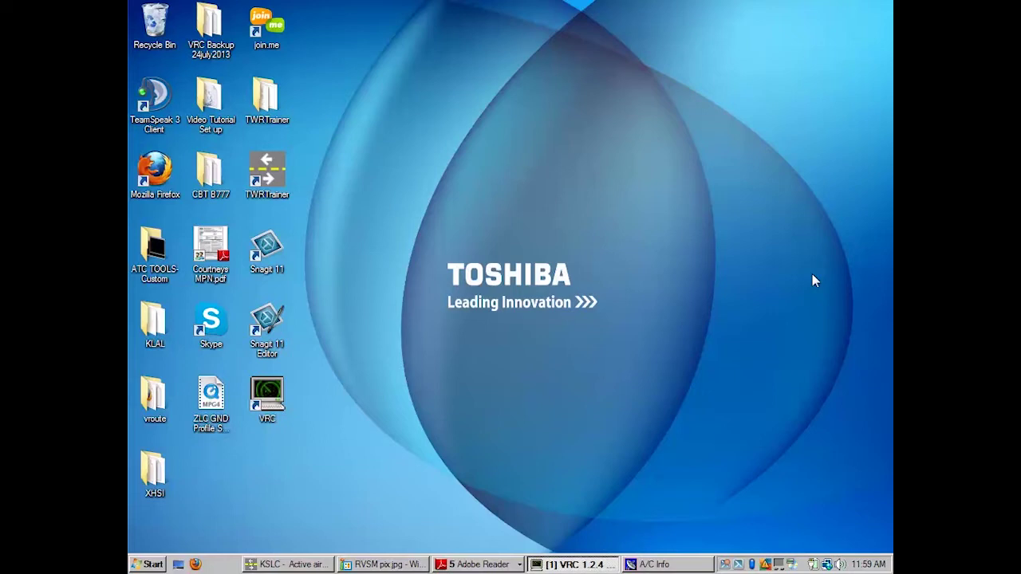
# Switch to the A/C Info decoder for aircraft, airline and airport information
pyautogui.click(479, 564)
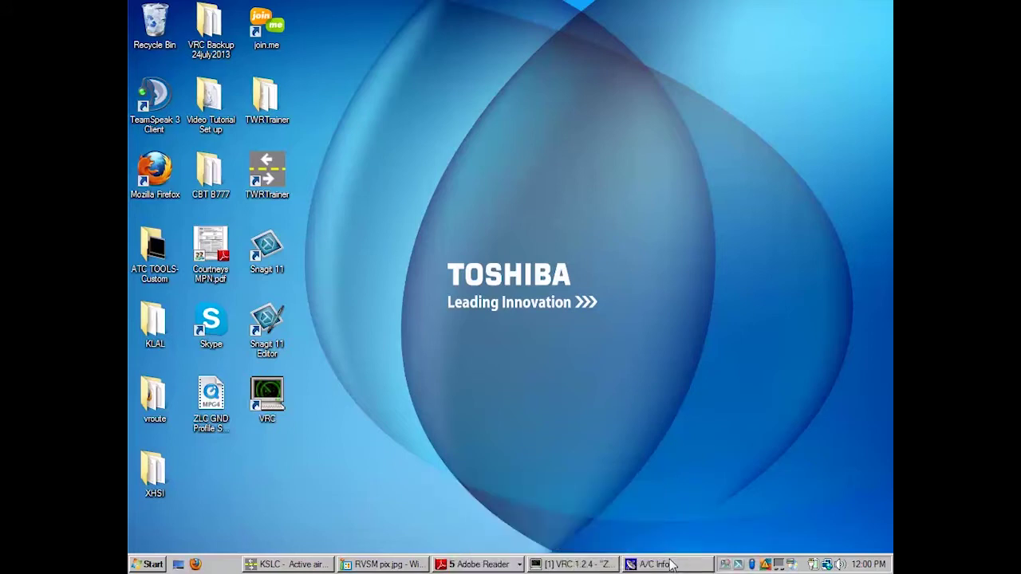
pyautogui.click(670, 565)
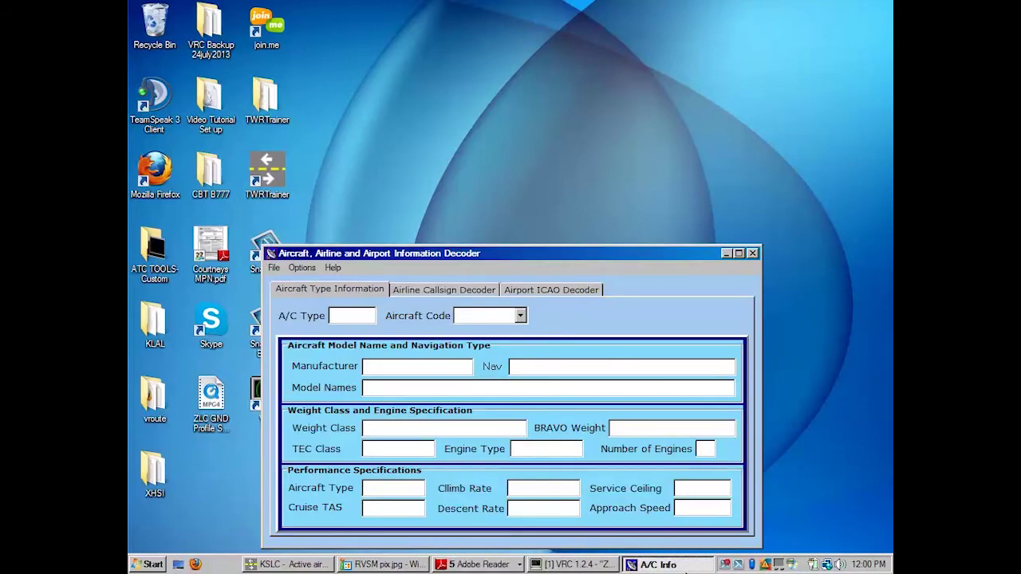
# Open FltPlan.com's Quick Flight Info page in Firefox, enter KSLC as the departure airport and leave the arrival airport empty
pyautogui.click(196, 564)
pyautogui.click(274, 32)
pyautogui.write('flt')
pyautogui.press('Return')
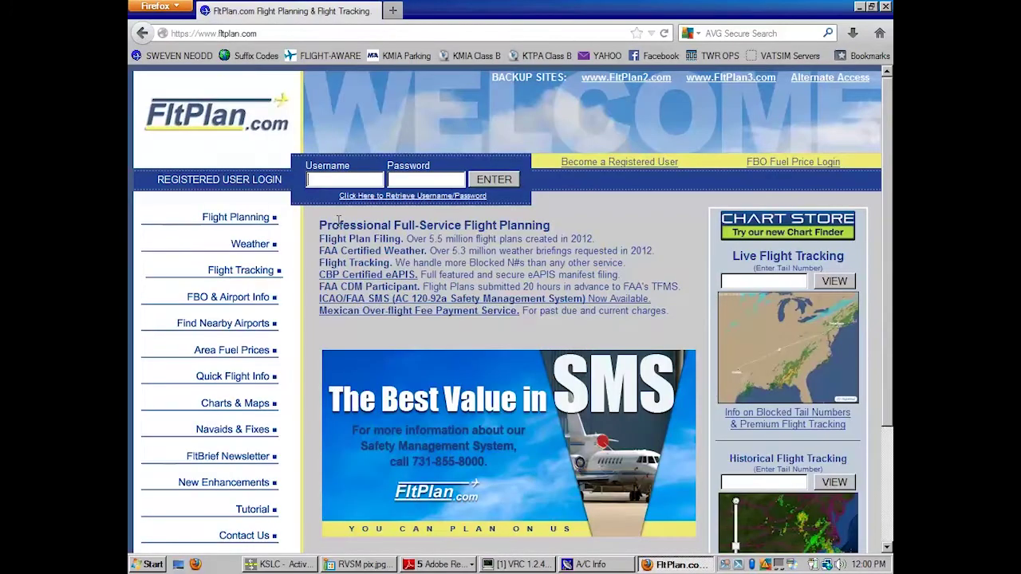
pyautogui.click(263, 378)
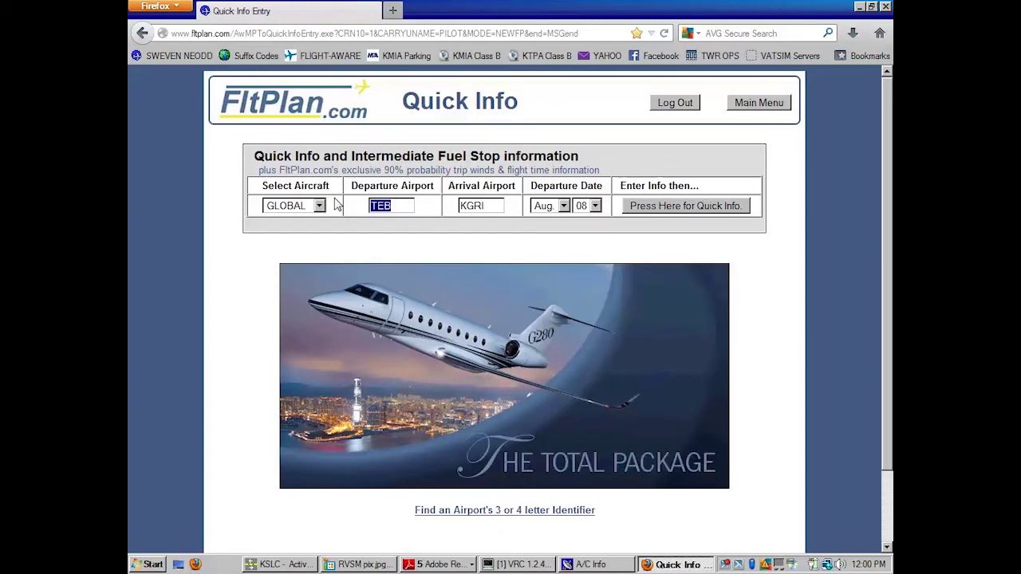
pyautogui.write('KSLC')
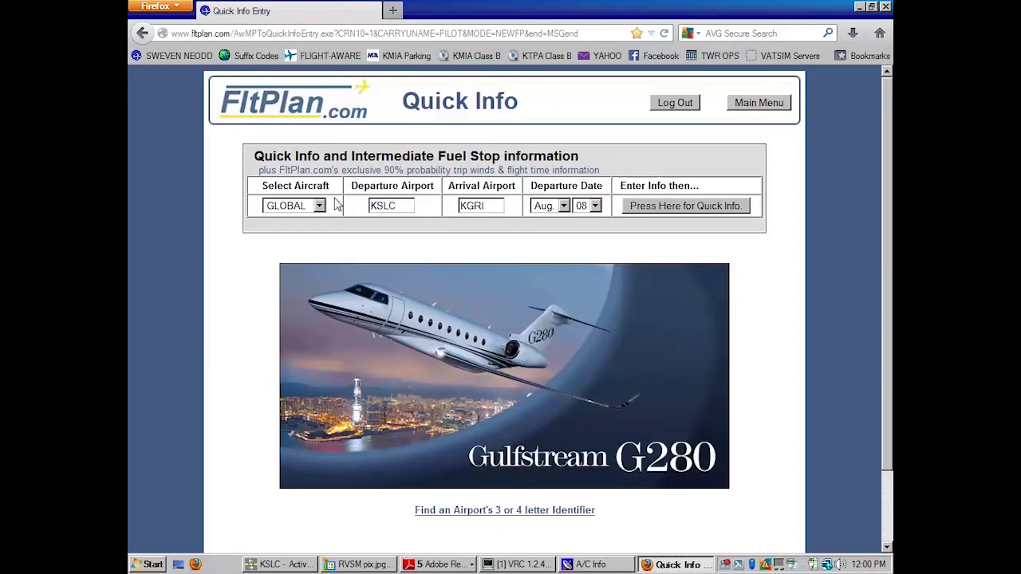
pyautogui.press('Tab')
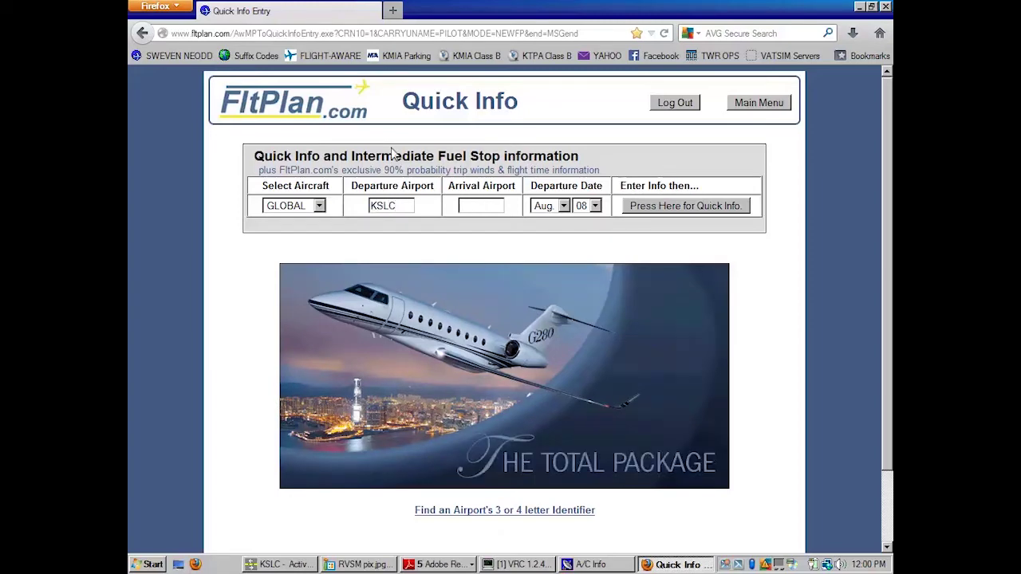
# Switch to VRC, run the command .CHARTS KSLC and look through the instrument and departure procedures on the AirNav page
pyautogui.click(515, 564)
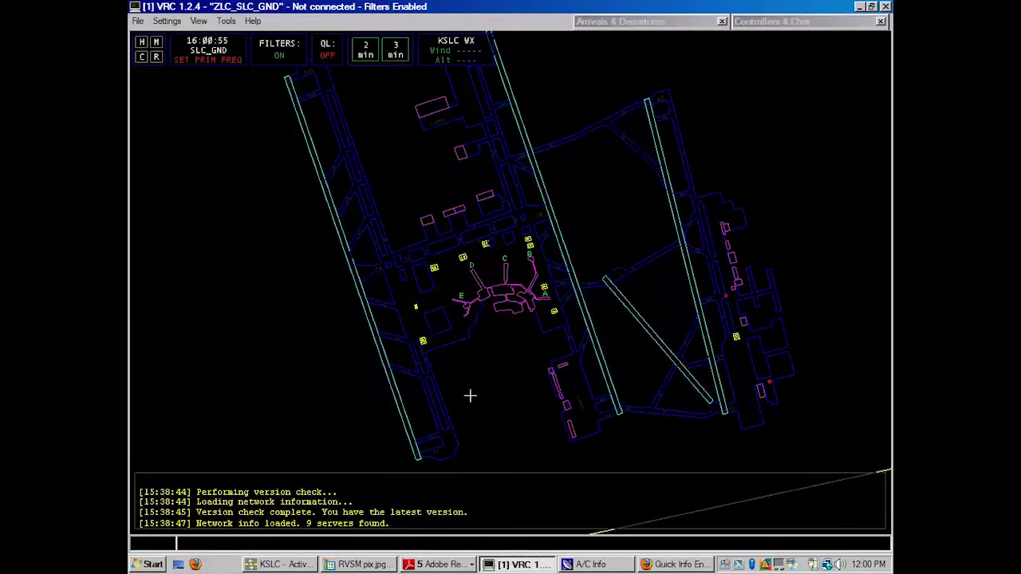
pyautogui.write('.CHARTS KSLC')
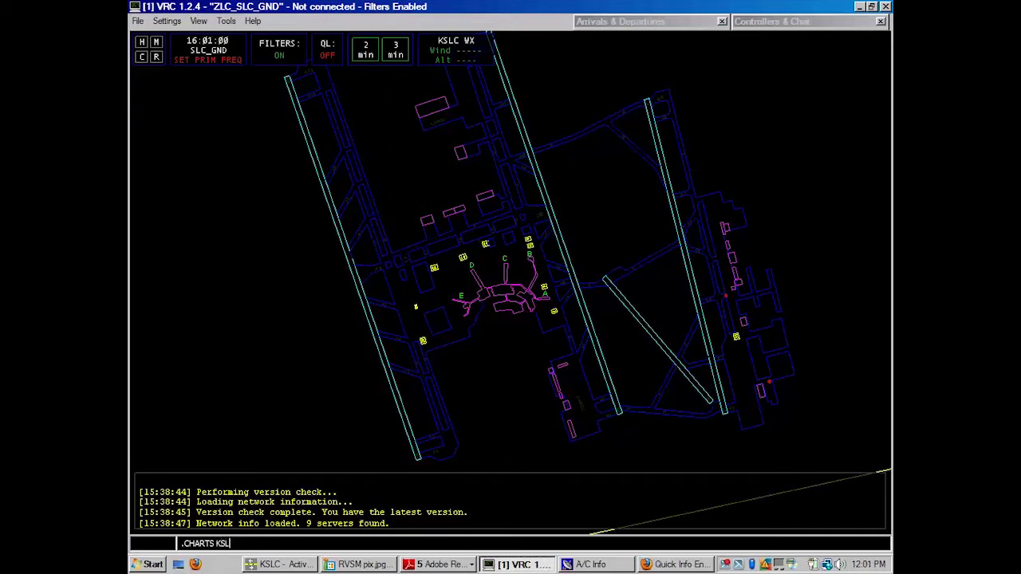
pyautogui.press('Return')
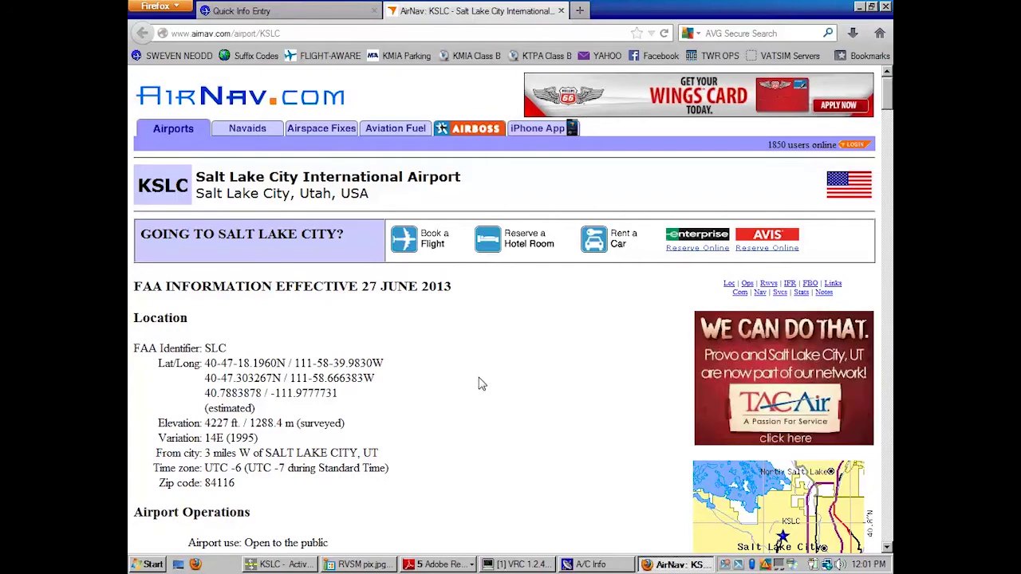
pyautogui.scroll(-15, 482, 380)
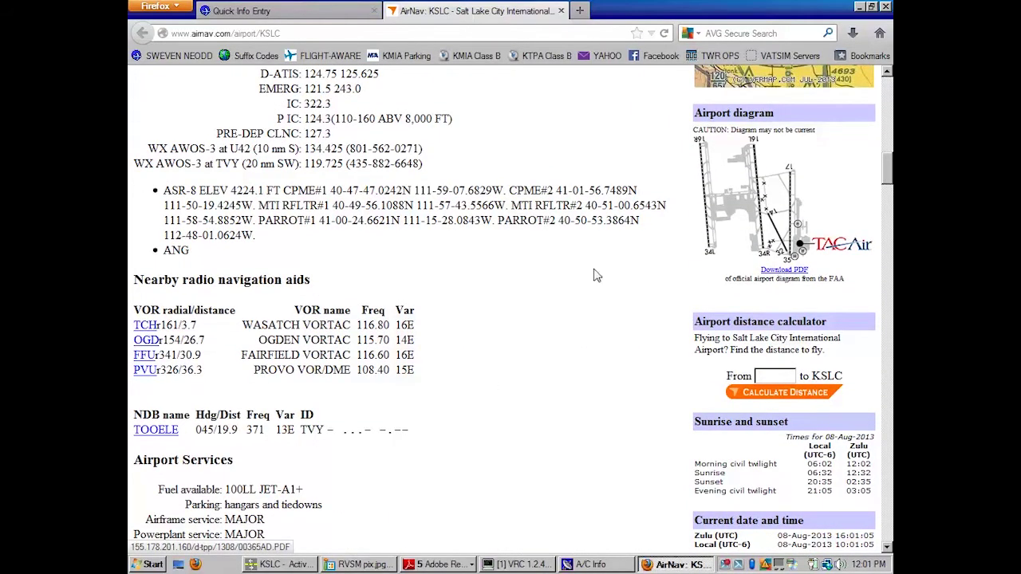
pyautogui.scroll(-10, 521, 301)
pyautogui.scroll(-20, 521, 301)
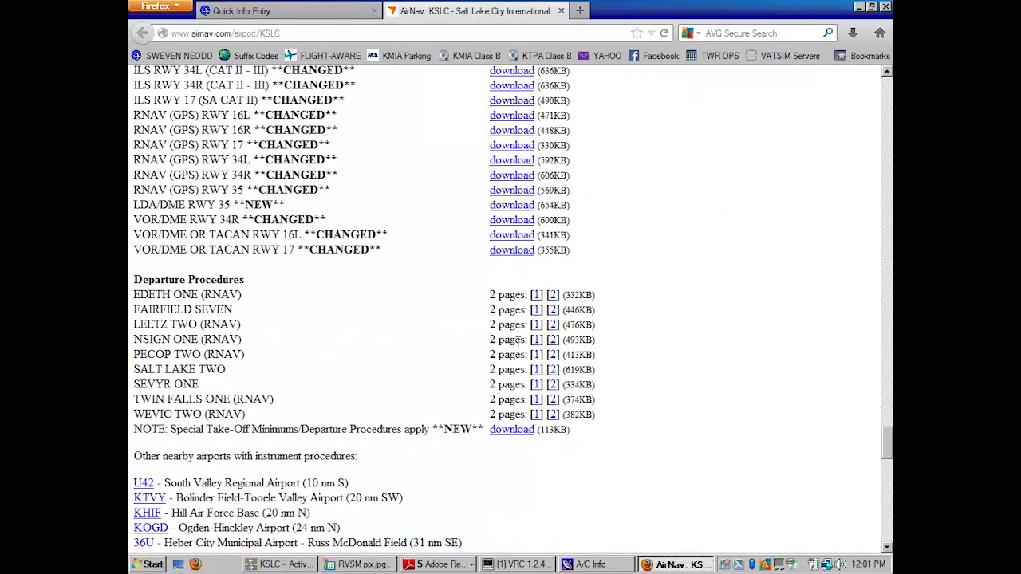
pyautogui.scroll(4, 519, 349)
pyautogui.scroll(5, 518, 349)
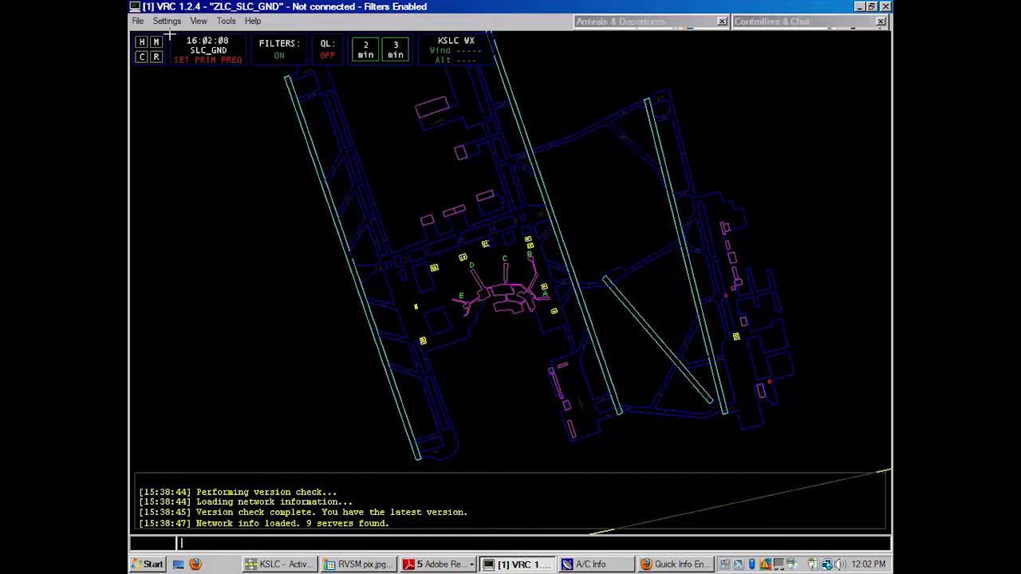
# Connect the VRC ground session to the SWEATBOX server
pyautogui.click(138, 20)
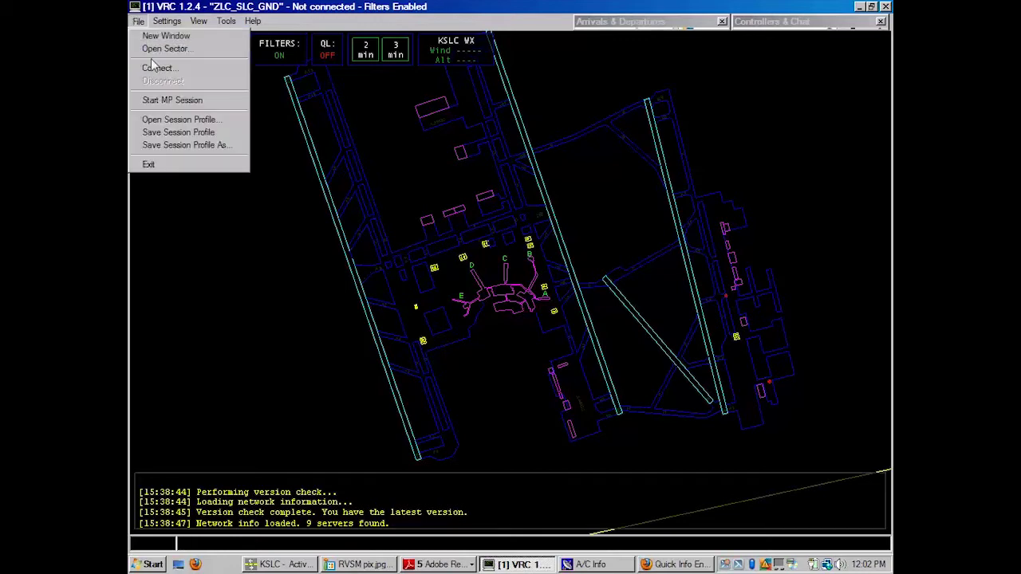
pyautogui.click(155, 67)
pyautogui.click(520, 348)
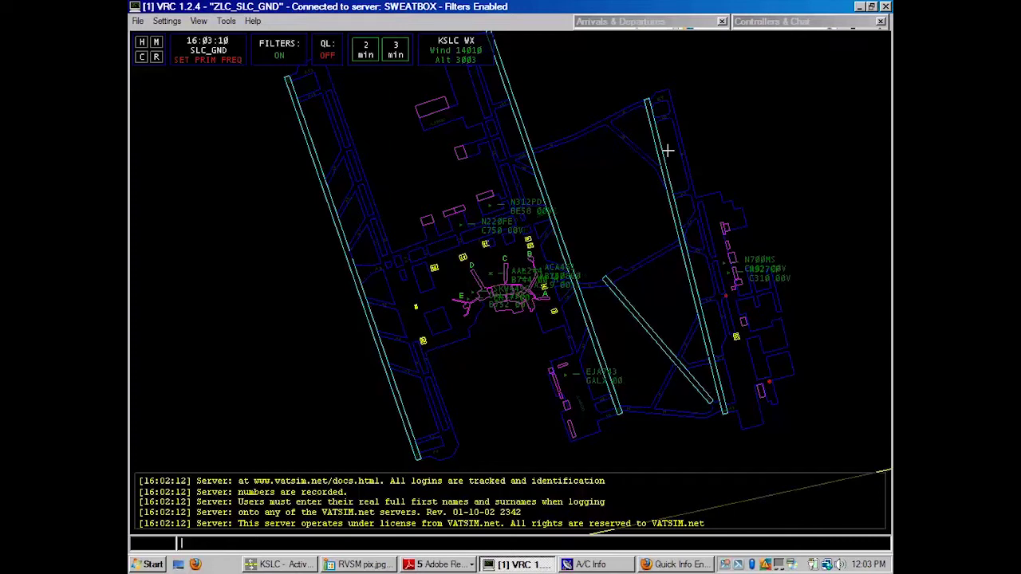
# Check the Controllers & Chat window and send the ATC message "SLC_GND Comming up"
pyautogui.click(798, 24)
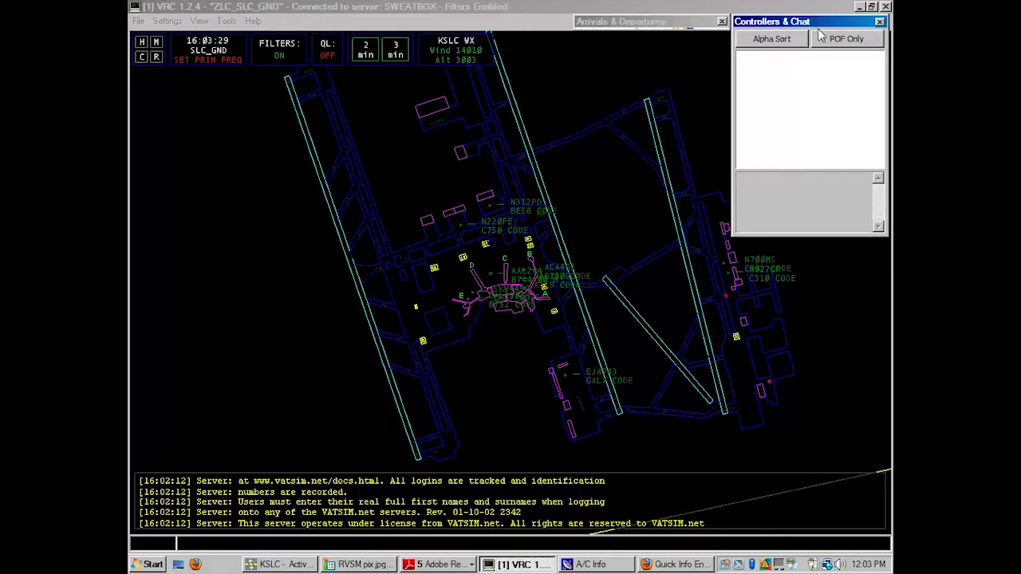
pyautogui.click(341, 420)
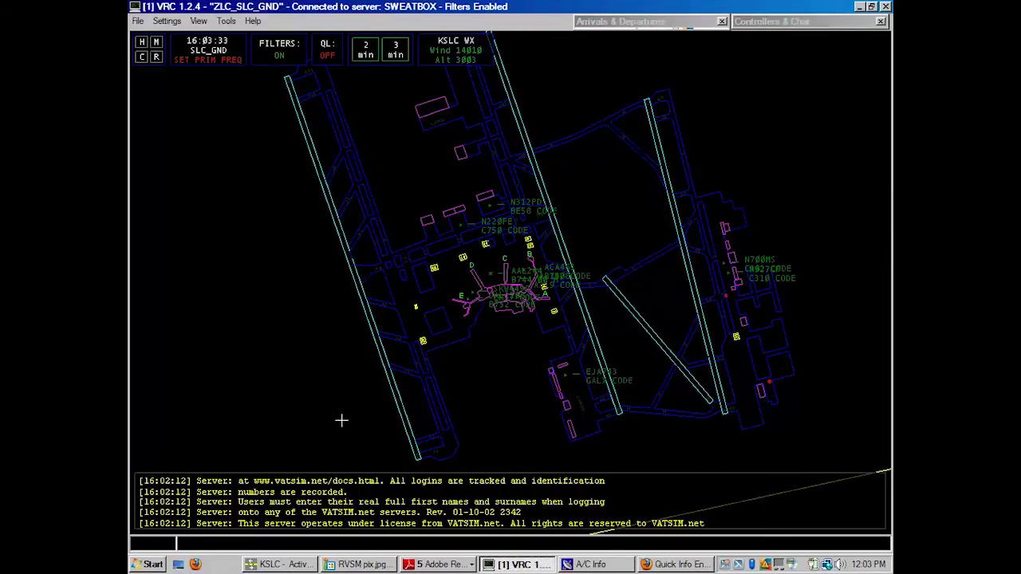
pyautogui.write('/')
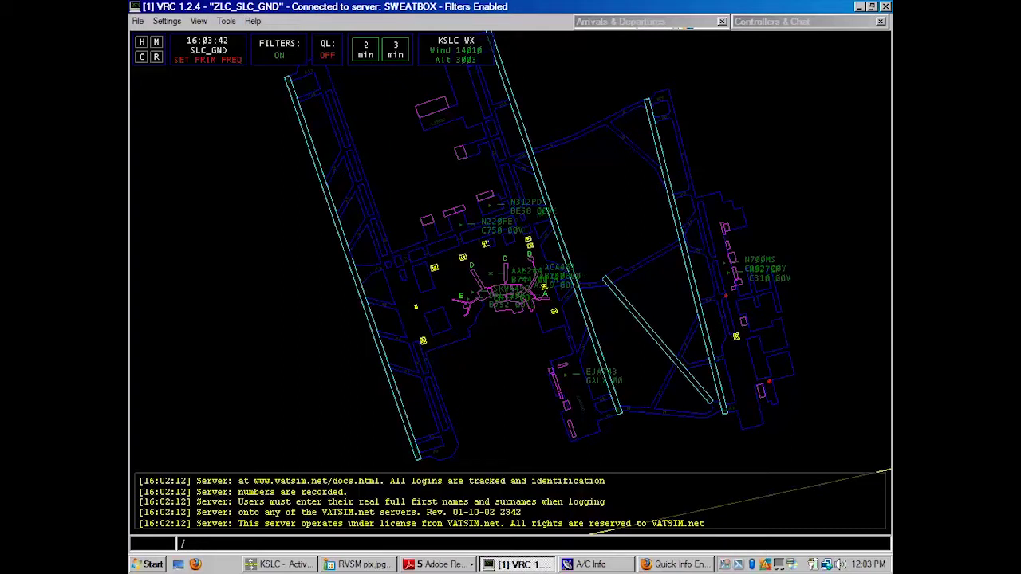
pyautogui.write('SLC_GND Comming up')
pyautogui.press('Return')
# Set SLC_E_GND as the primary frequency in the Communications settings and route it to the headset
pyautogui.hotkey('ctrl', 'shift', 'c')
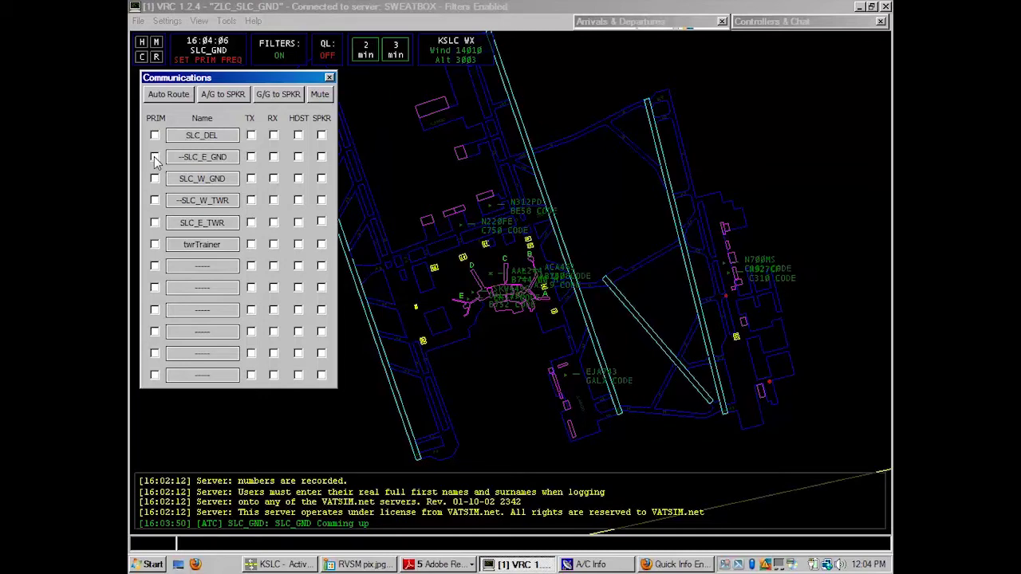
pyautogui.click(155, 158)
pyautogui.click(299, 157)
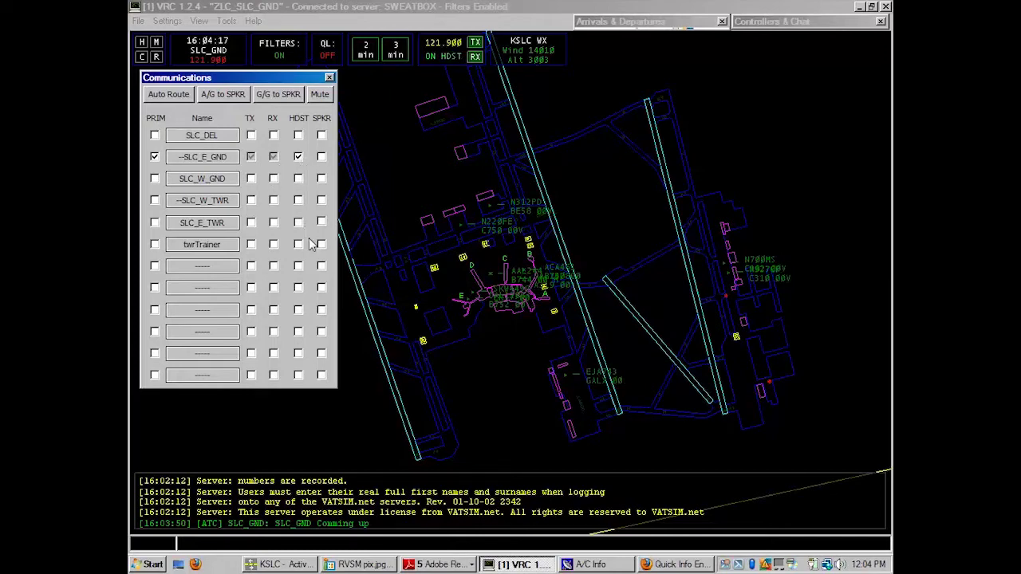
pyautogui.press('Escape')
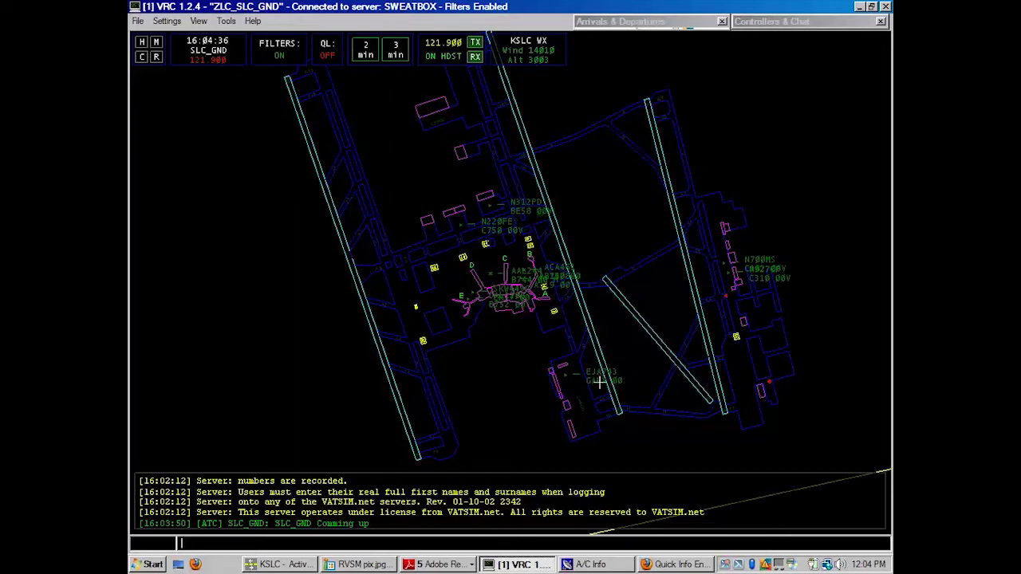
# Select aircraft N220FE and send it a contact request with the .contactme command
pyautogui.click(454, 229)
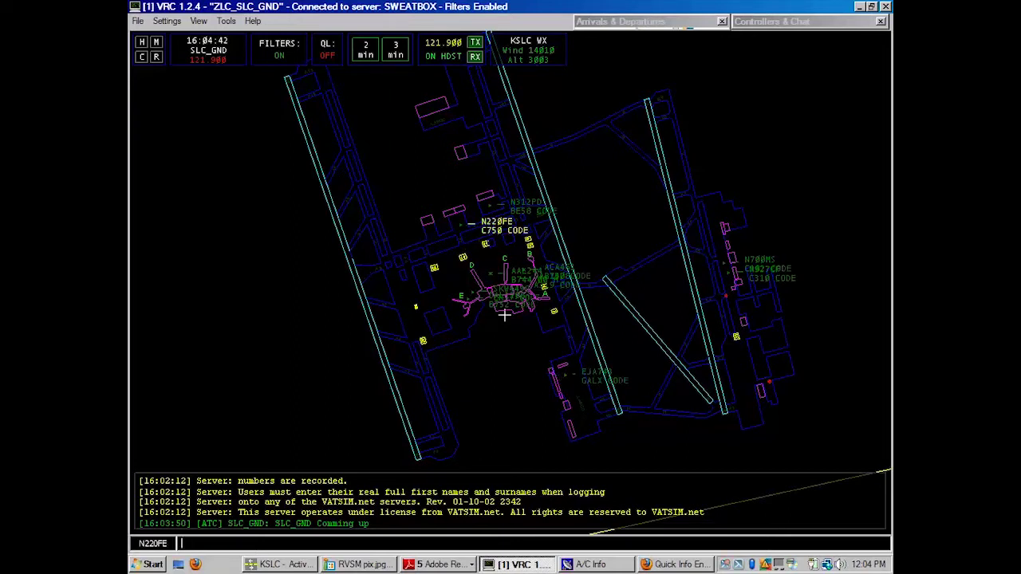
pyautogui.write('.contactme')
pyautogui.press('Return')
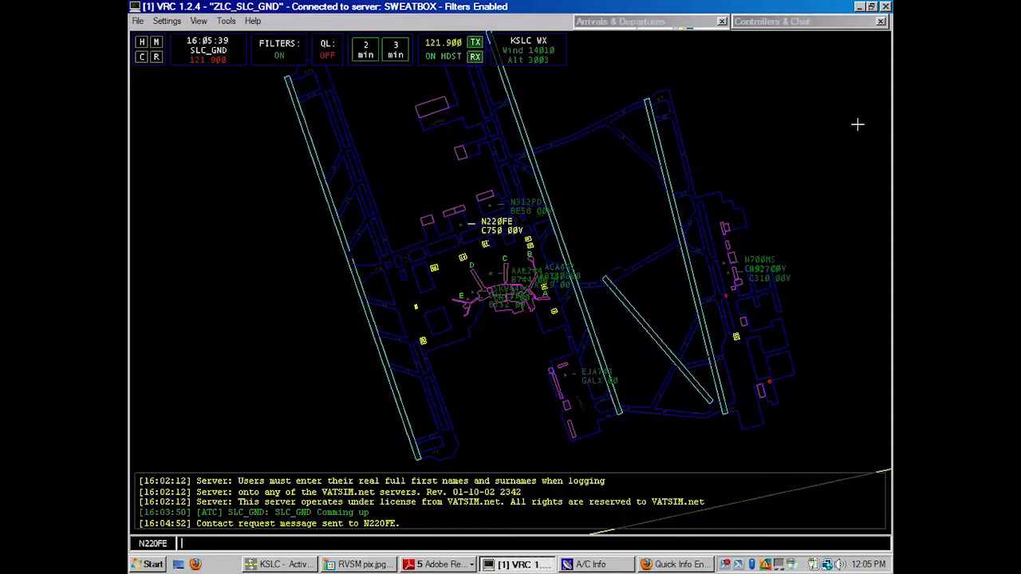
# Select aircraft AAL244, expand the Arrivals & Departures window and add the aircraft to the request list
pyautogui.write('244')
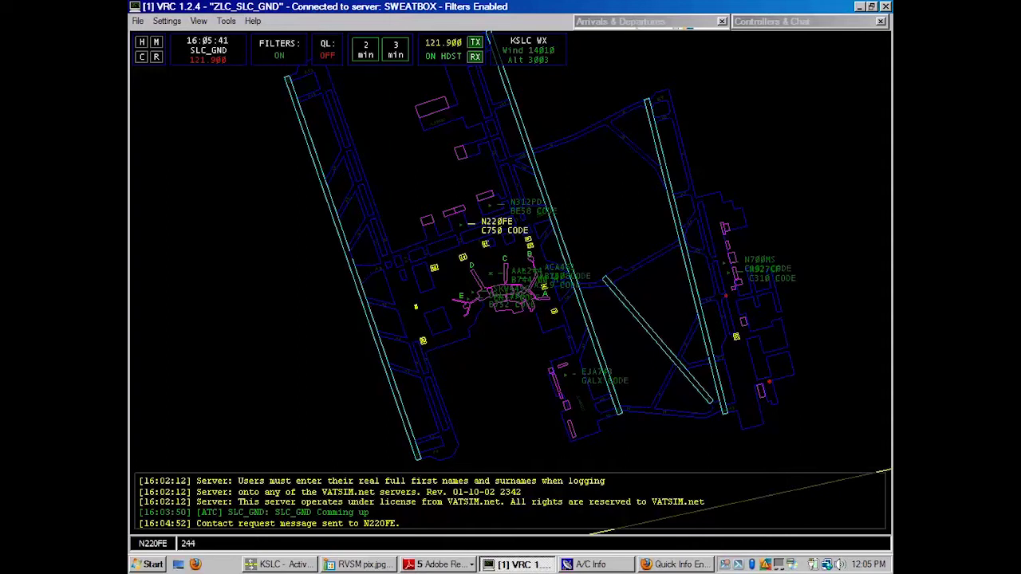
pyautogui.press('Home')
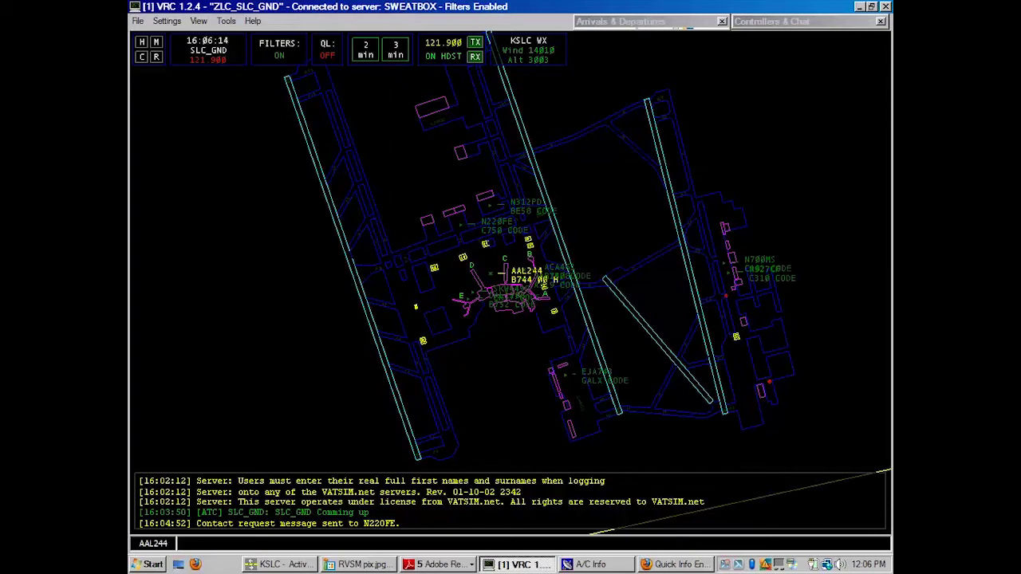
pyautogui.click(656, 21)
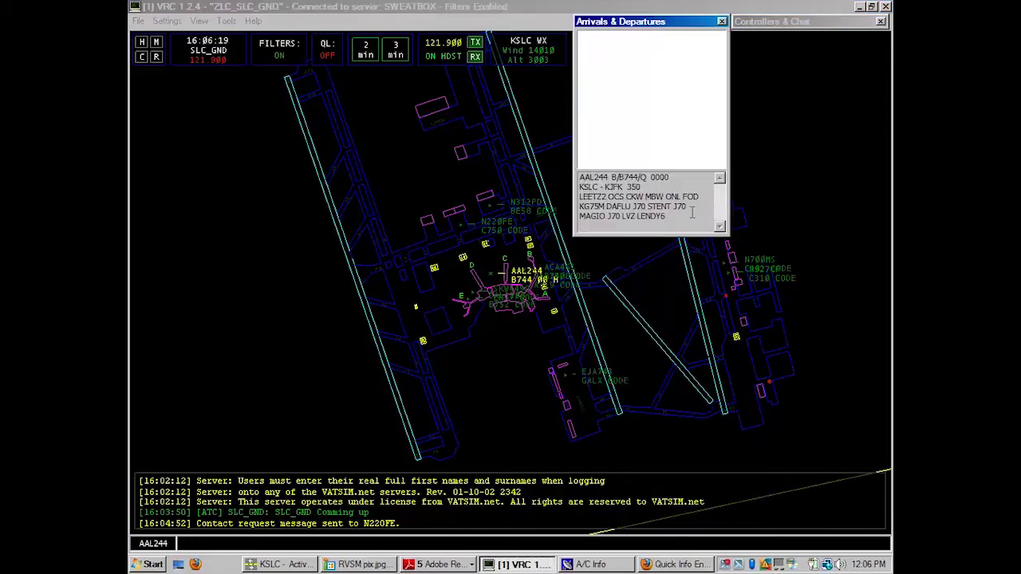
pyautogui.click(372, 373)
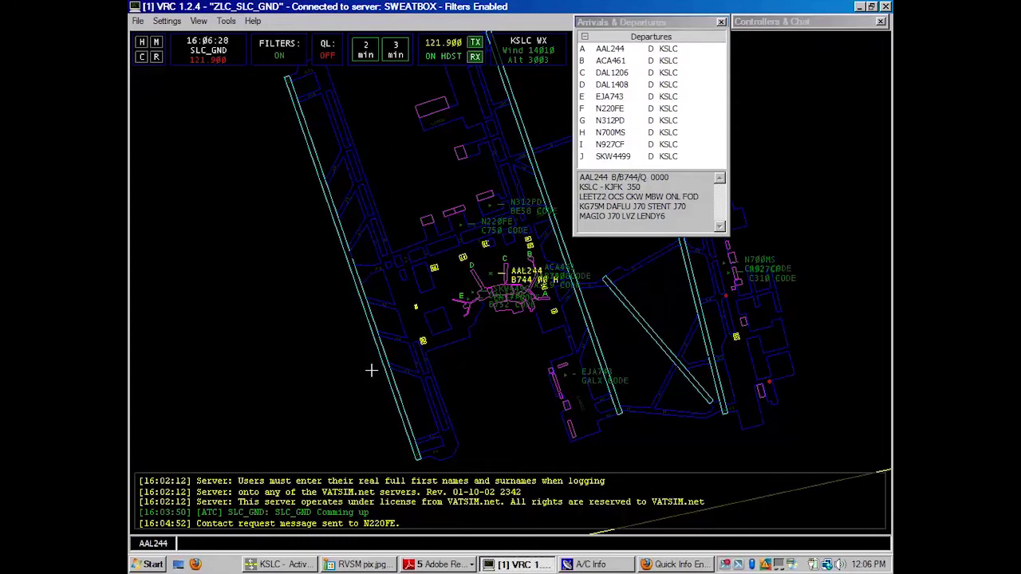
pyautogui.hotkey('ctrl', 'r')
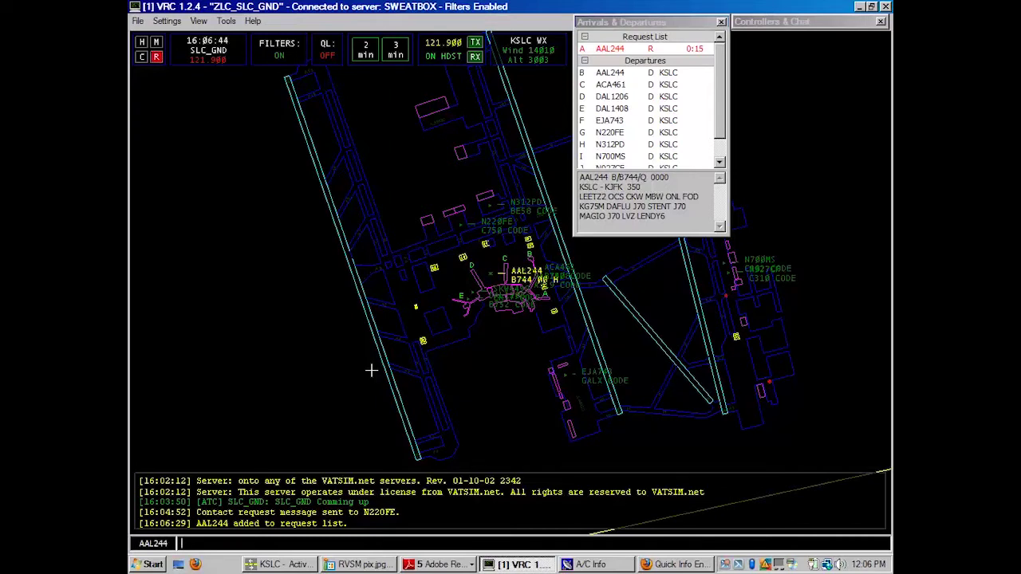
# Open the flight plan of AAL244 and reposition its window next to the Arrivals & Departures list
pyautogui.write('.SS')
pyautogui.press('Return')
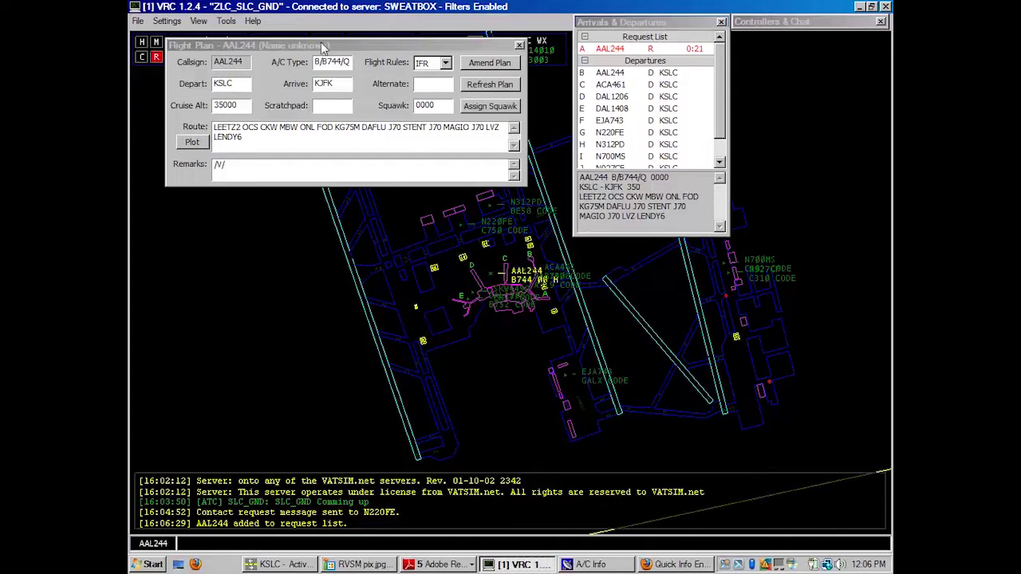
pyautogui.moveTo(337, 48); pyautogui.dragTo(386, 79)
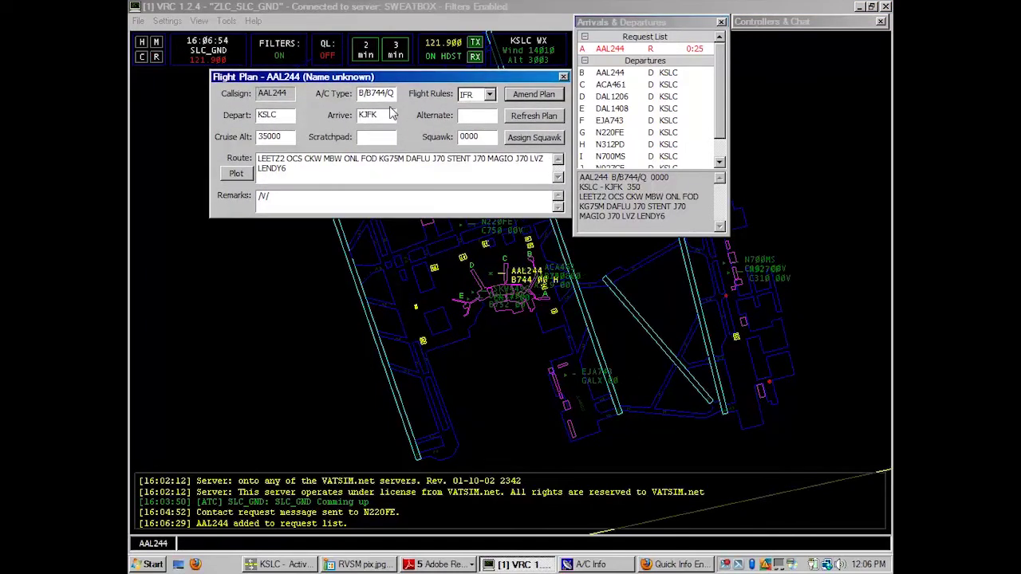
# Review the callsign, aircraft type, equipment suffix and flight rules in AAL244's flight plan
pyautogui.doubleClick(273, 94)
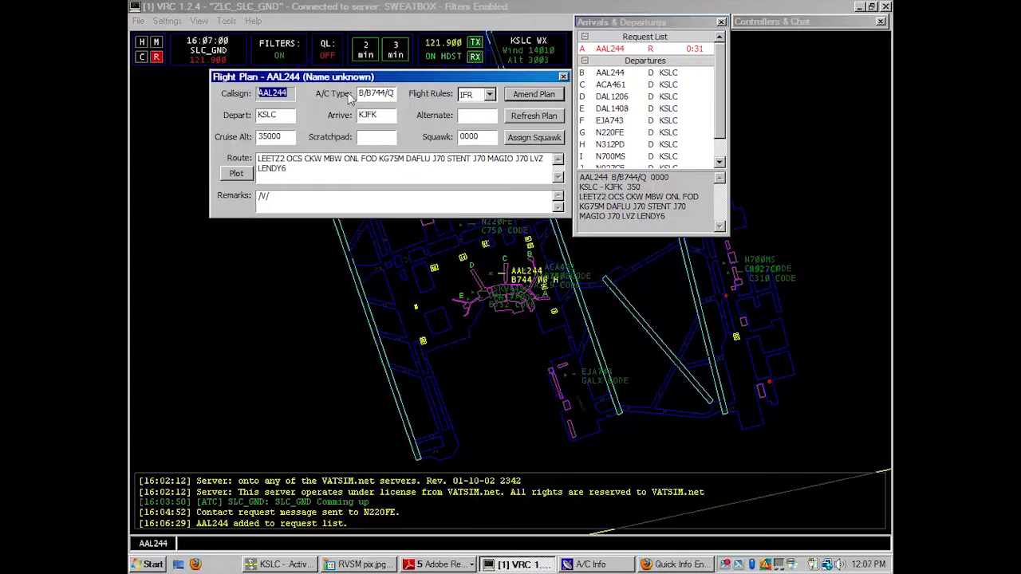
pyautogui.click(364, 93)
pyautogui.moveTo(360, 93); pyautogui.dragTo(385, 93)
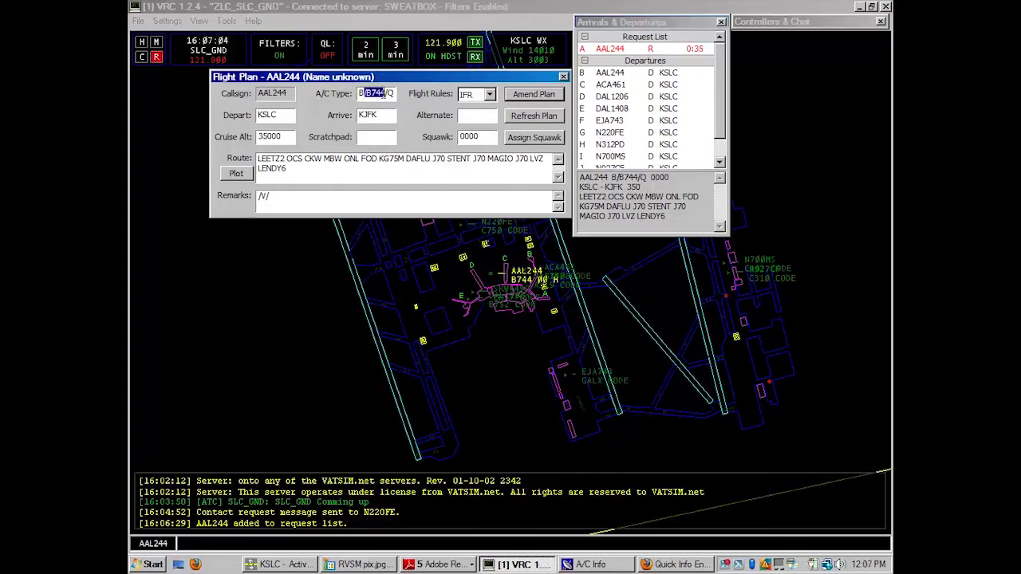
pyautogui.moveTo(386, 93); pyautogui.dragTo(394, 94)
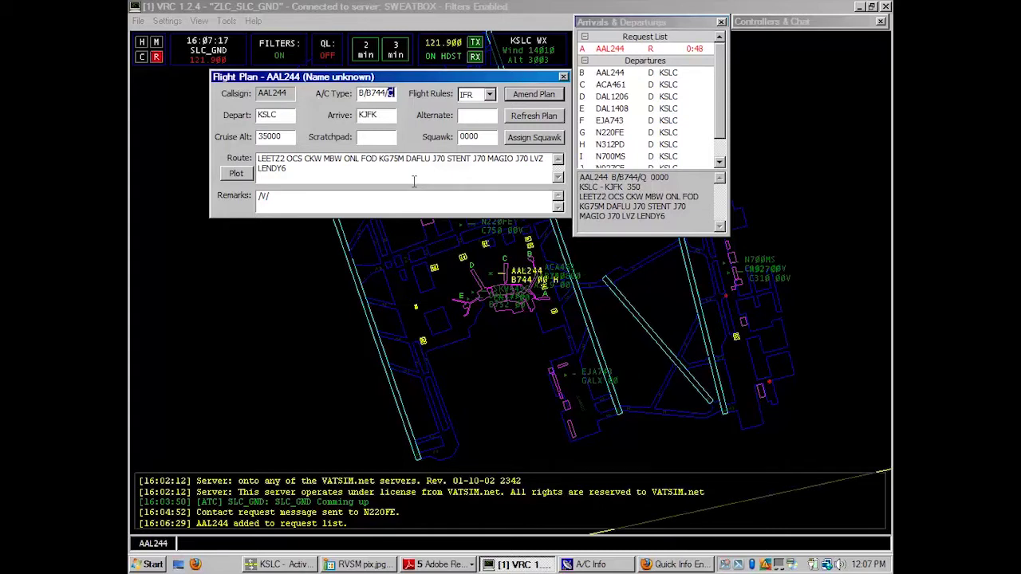
pyautogui.press('Tab')
pyautogui.hotkey('alt', 'Down')
pyautogui.press('Escape')
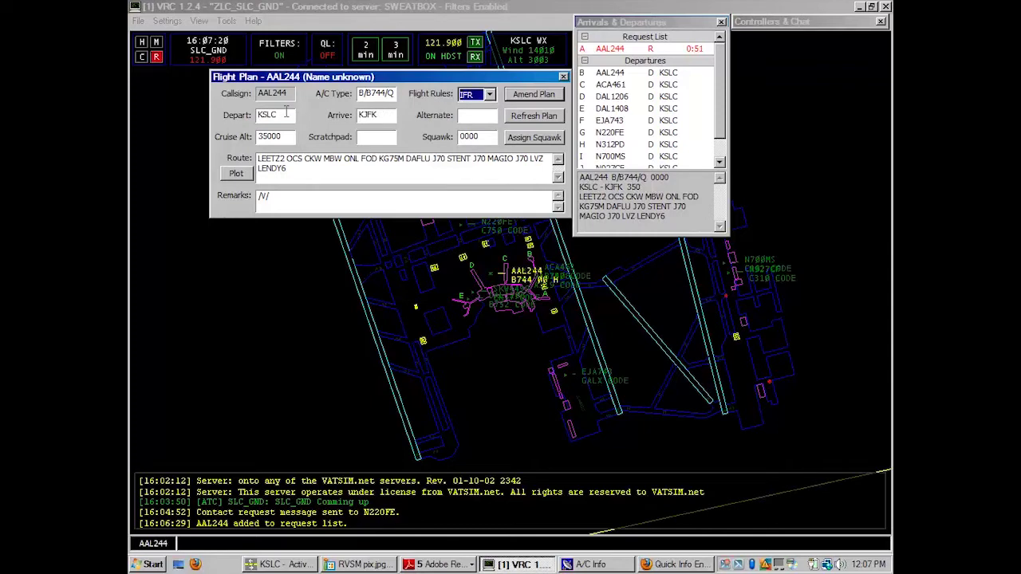
# Review the departure and arrival airports, cruise altitude, alternate and squawk fields in AAL244's flight plan
pyautogui.press('Tab')
pyautogui.press('Tab')
pyautogui.press('Tab')
pyautogui.press('Tab')
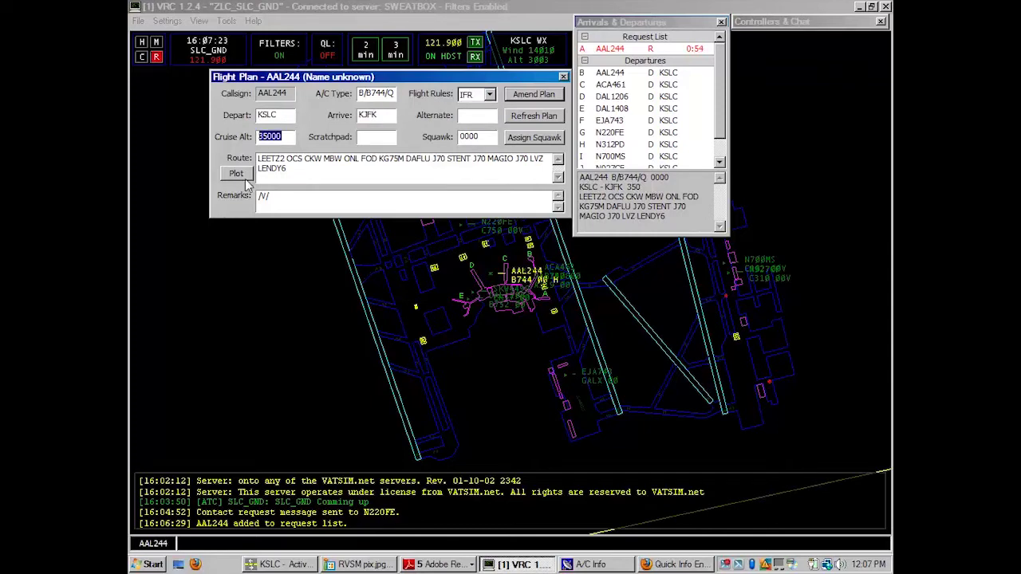
pyautogui.click(474, 118)
pyautogui.click(489, 138)
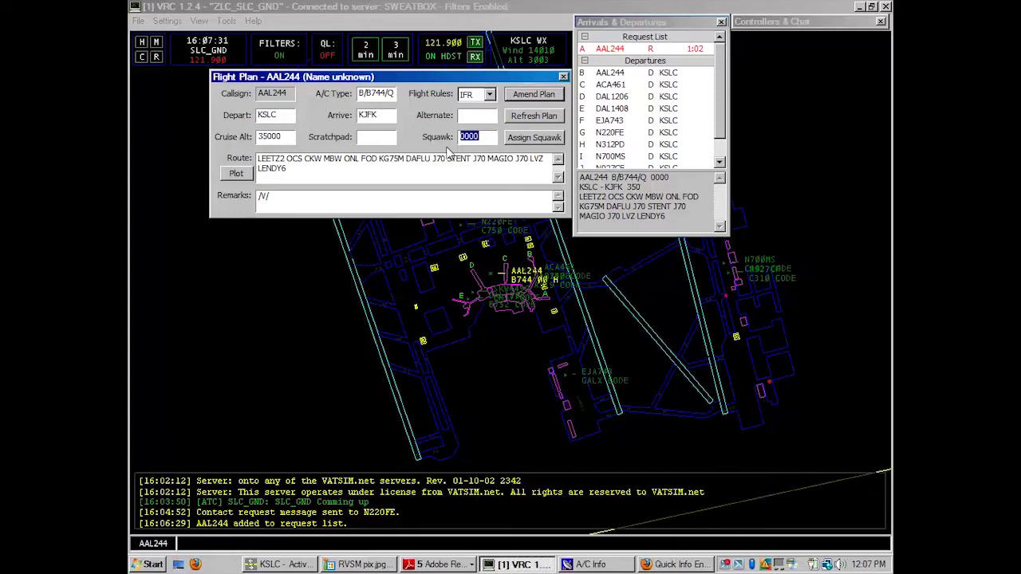
# Review the LEETZ2 departure procedure and the OCS transition in the route of AAL244's flight plan
pyautogui.click(297, 168)
pyautogui.moveTo(293, 158); pyautogui.dragTo(254, 157)
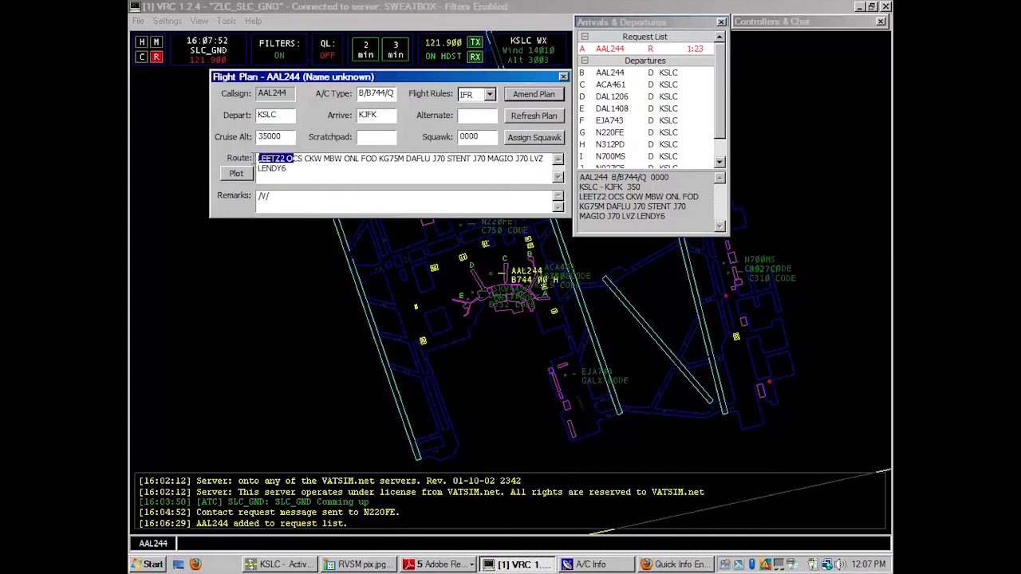
pyautogui.doubleClick(295, 158)
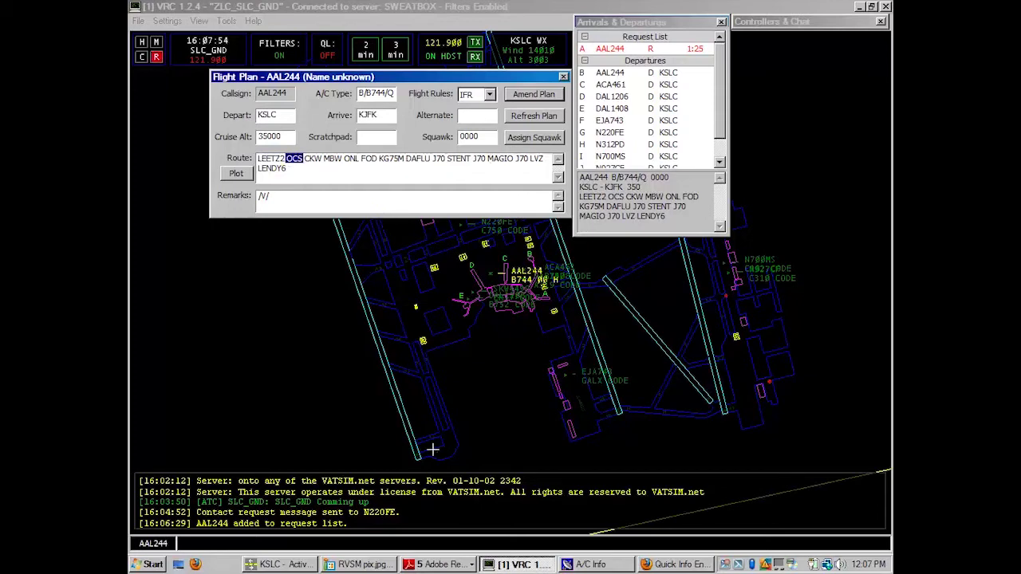
# Switch to kslc_sid_reference_03june2013.pdf in Adobe Reader and check LEETZ2's initial waypoint, runway and minimum altitude for the OCS transition
pyautogui.click(437, 563)
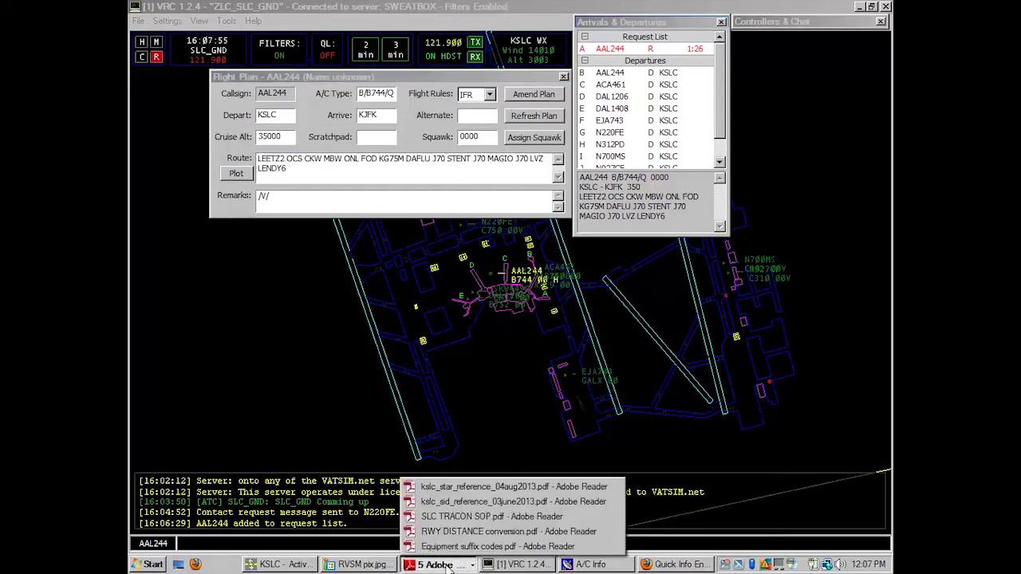
pyautogui.click(484, 504)
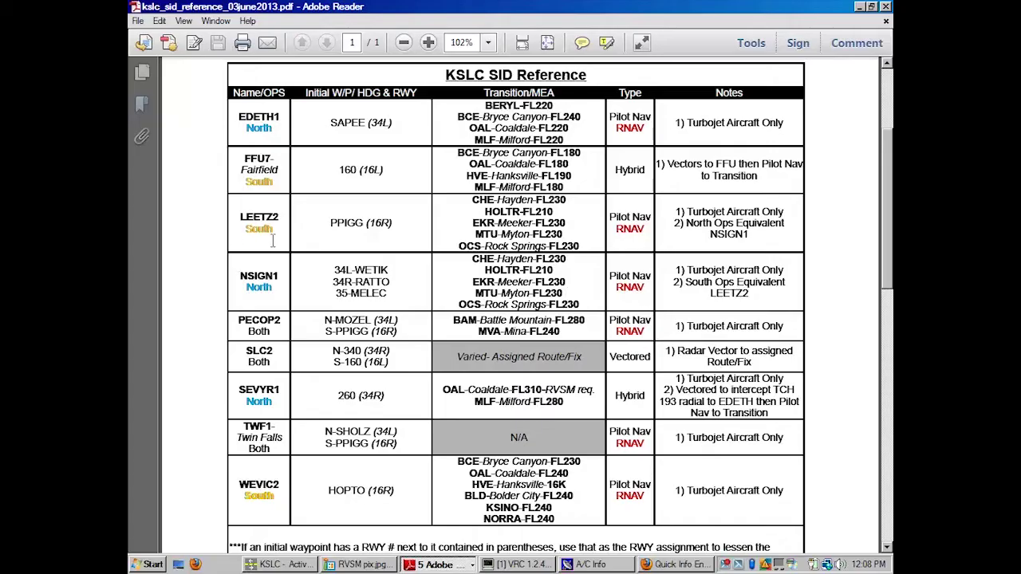
pyautogui.doubleClick(274, 217)
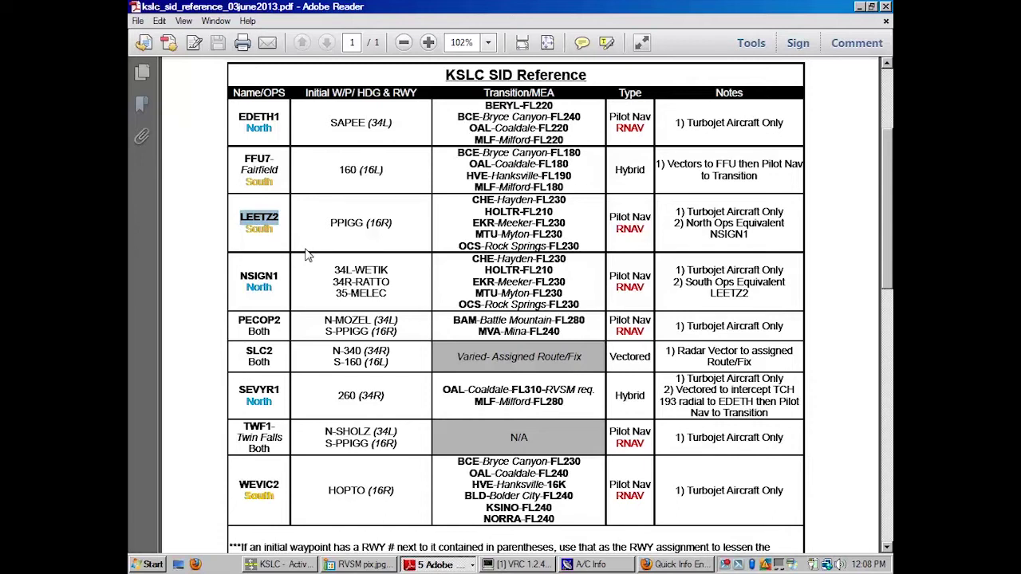
pyautogui.moveTo(323, 247); pyautogui.dragTo(396, 233)
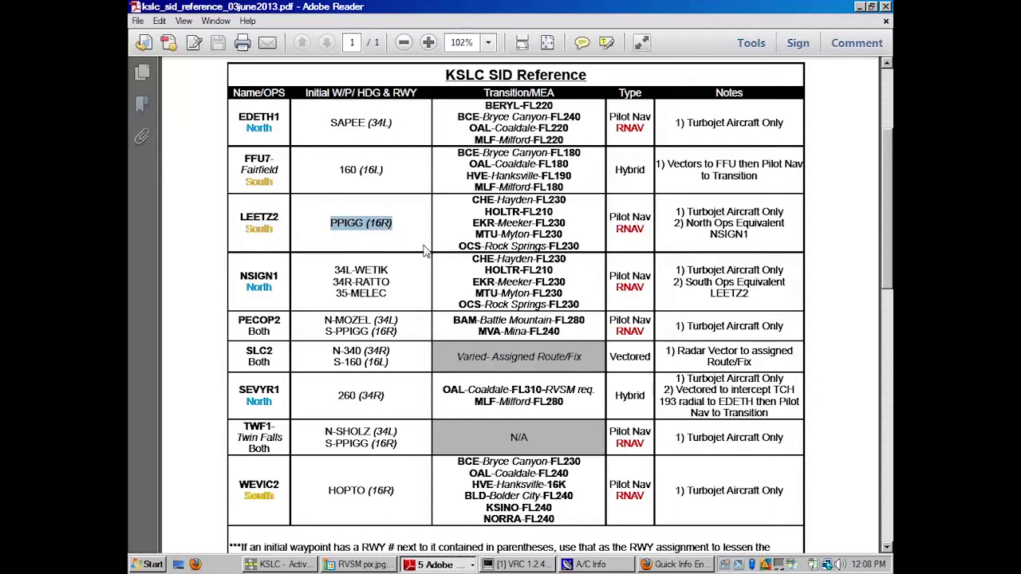
pyautogui.moveTo(460, 247); pyautogui.dragTo(582, 246)
pyautogui.doubleClick(582, 247)
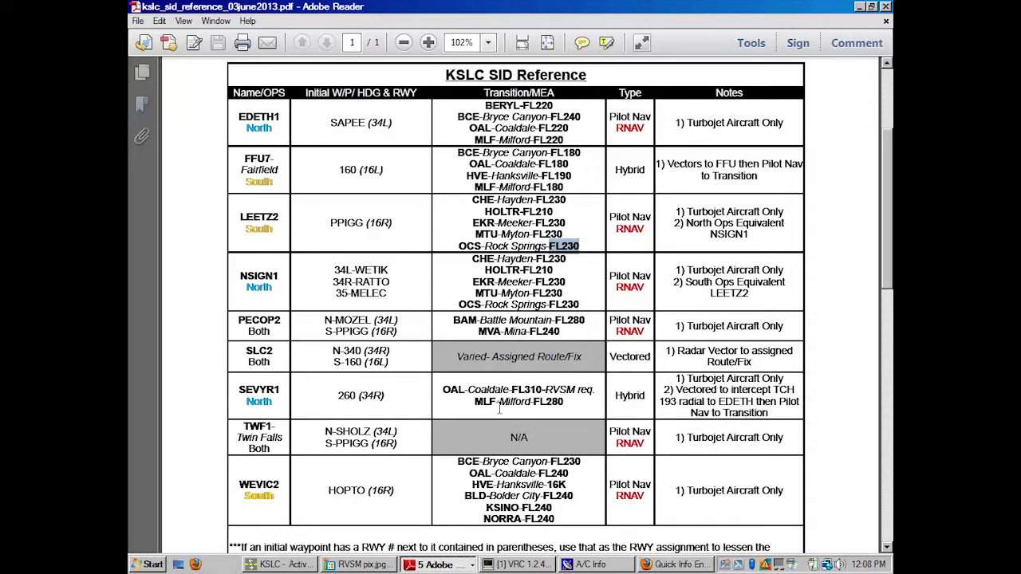
# Check LEETZ2's procedure type and notes in the SID table, plus the OCS transition and first runway listed for NSIGN1
pyautogui.moveTo(644, 233); pyautogui.dragTo(608, 238)
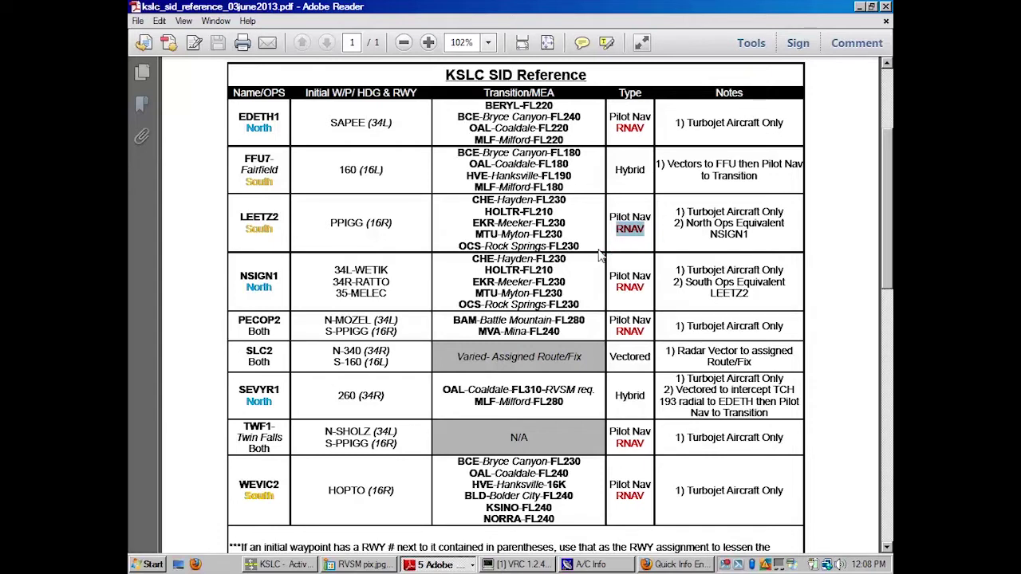
pyautogui.moveTo(608, 216); pyautogui.dragTo(787, 212)
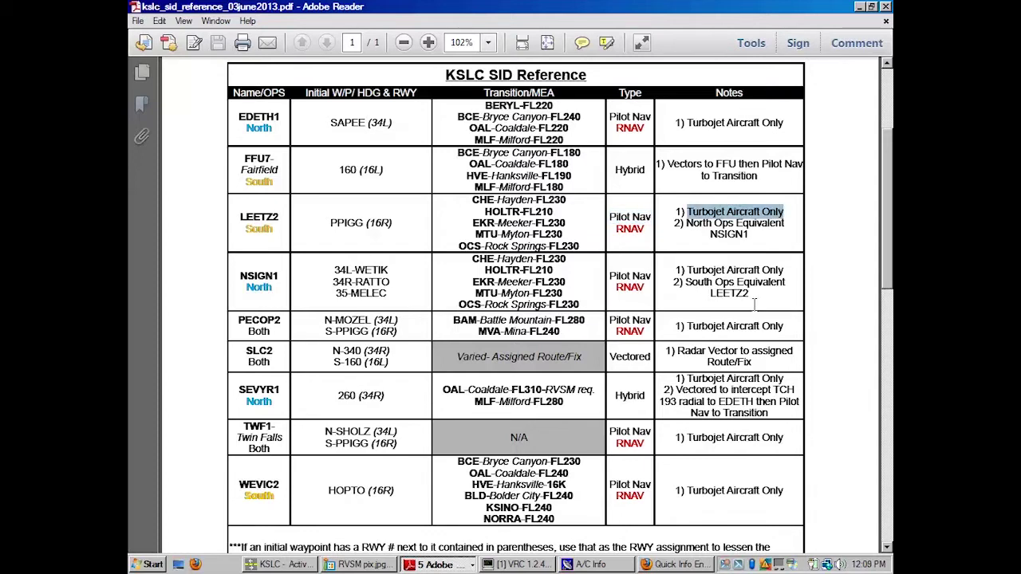
pyautogui.moveTo(784, 225); pyautogui.dragTo(686, 224)
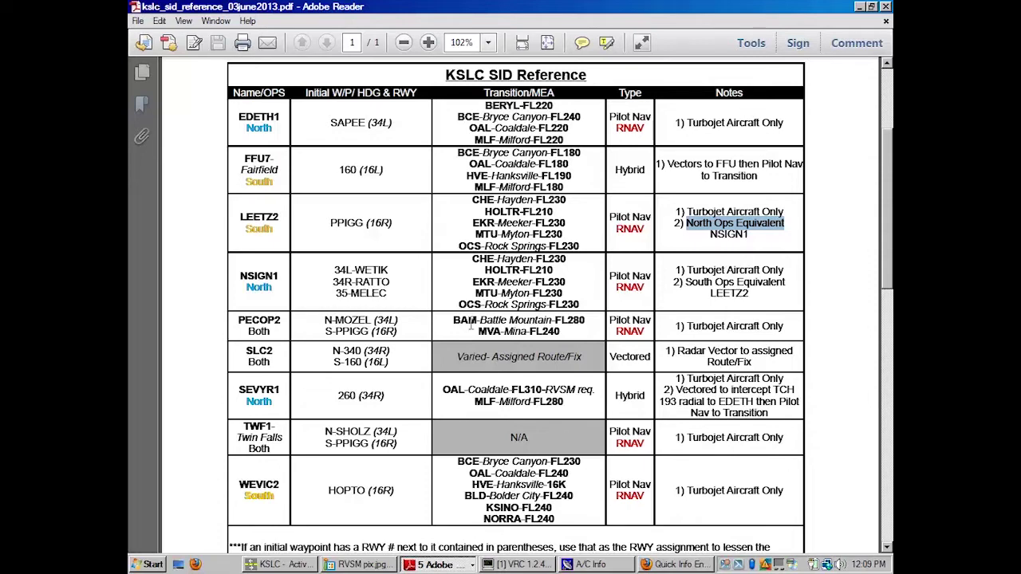
pyautogui.moveTo(457, 304); pyautogui.dragTo(580, 304)
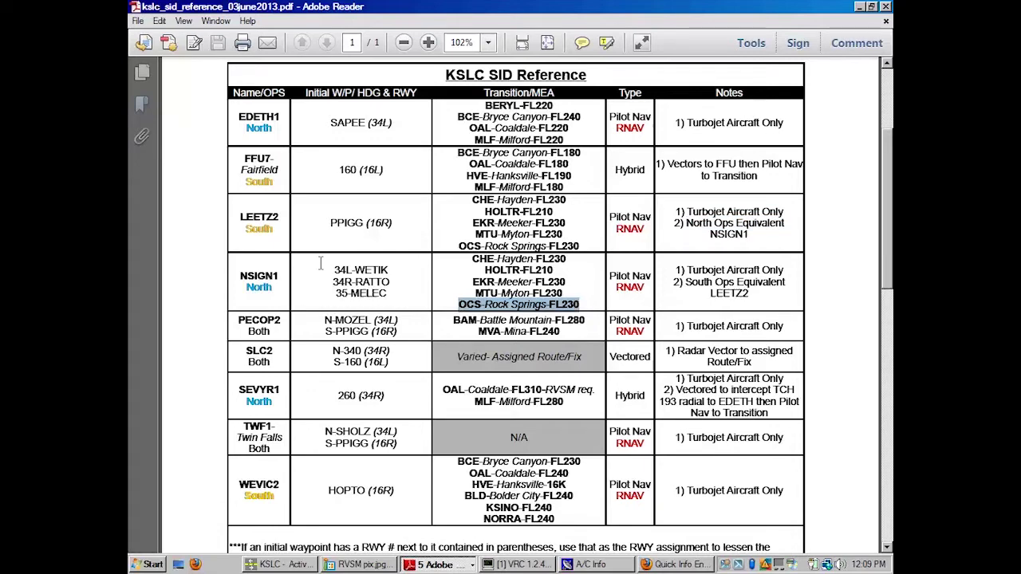
pyautogui.moveTo(344, 271); pyautogui.dragTo(333, 271)
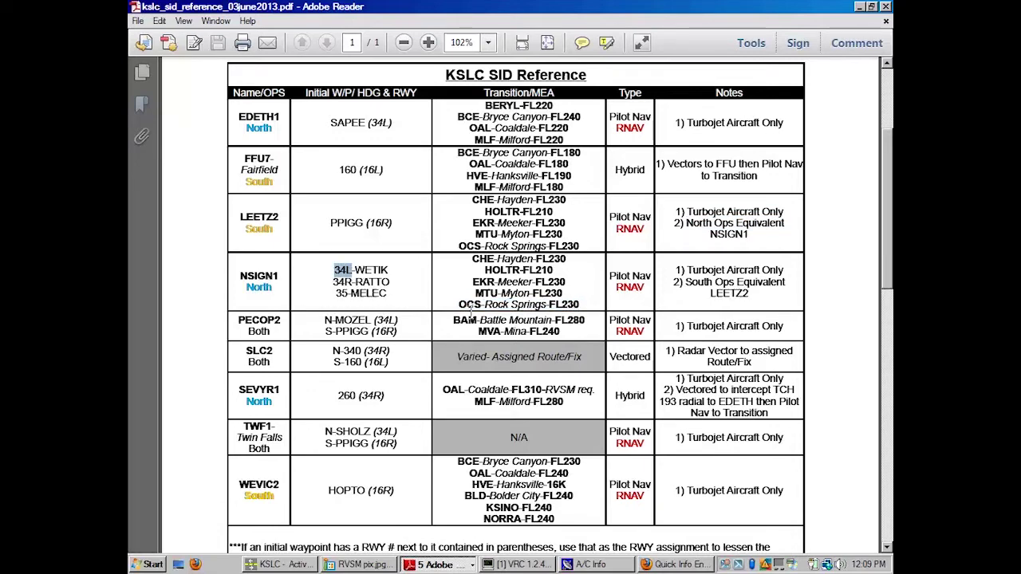
# Return to VRC, clear the remarks in AAL244's flight plan and amend the plan
pyautogui.hotkey('alt', 'Tab')
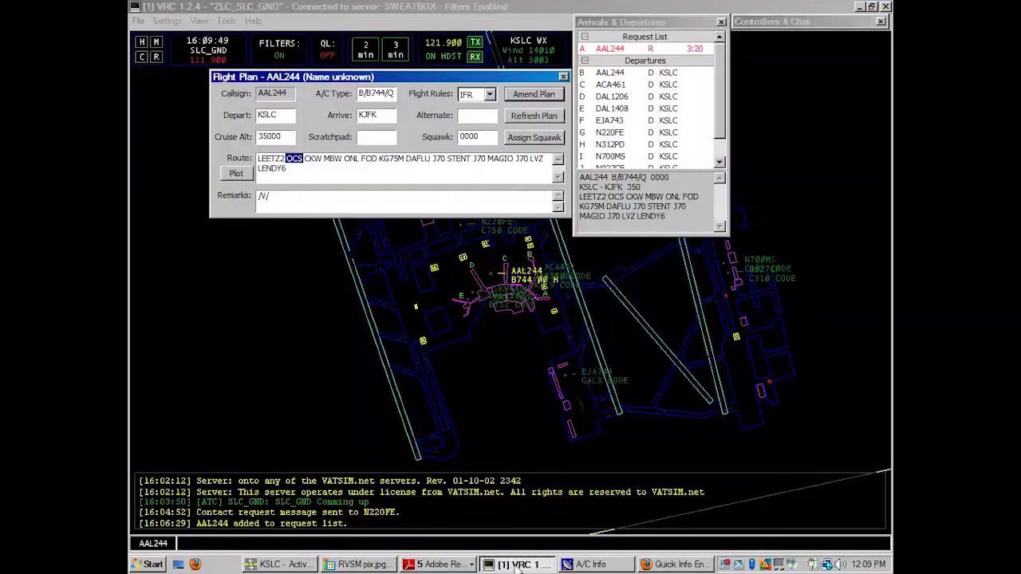
pyautogui.doubleClick(269, 196)
pyautogui.press('End')
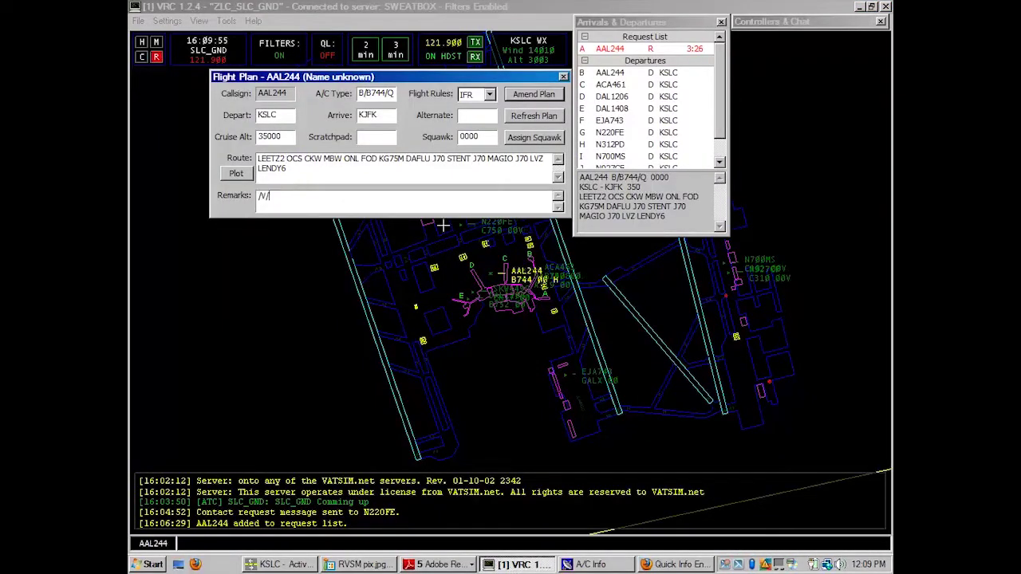
pyautogui.press('BackSpace')
pyautogui.press('BackSpace')
pyautogui.press('BackSpace')
pyautogui.press('Return')
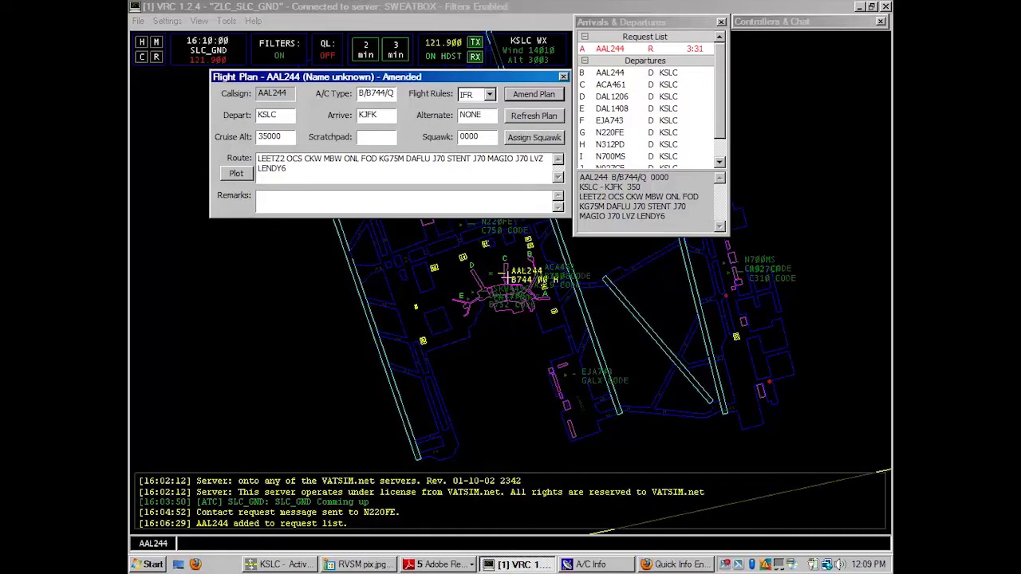
pyautogui.click(306, 252)
pyautogui.click(308, 214)
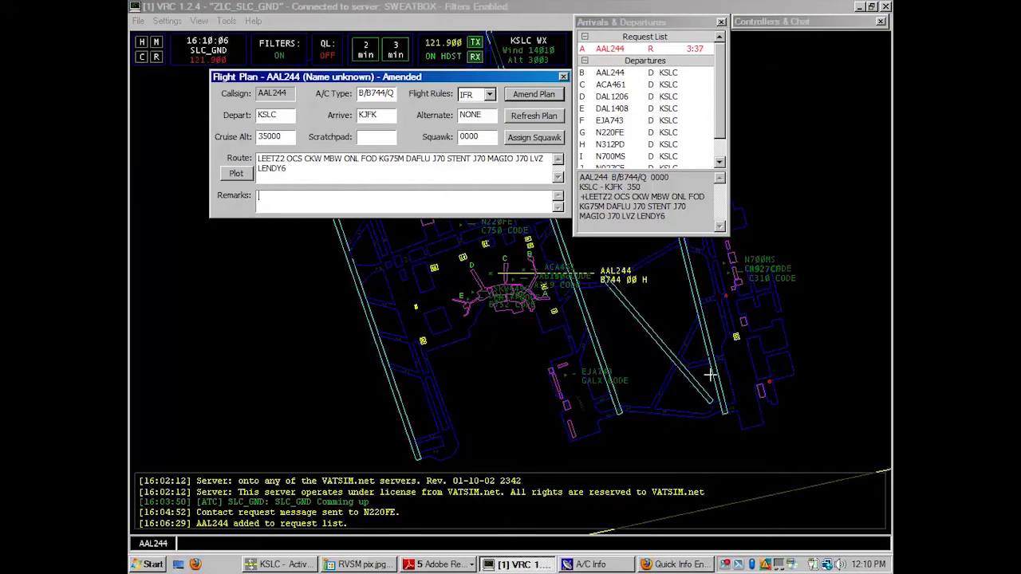
# Try the communication codes /r/ and /t/ in AAL244's flight plan remarks and finish with /v/
pyautogui.write('/v/')
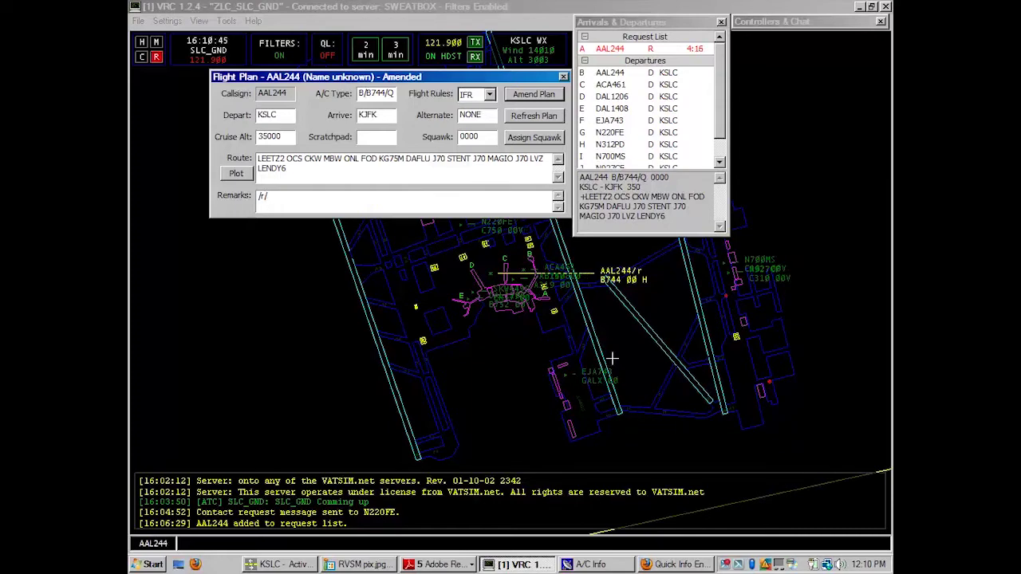
pyautogui.press('BackSpace')
pyautogui.press('BackSpace')
pyautogui.write('t/')
pyautogui.moveTo(268, 198); pyautogui.dragTo(263, 196)
pyautogui.write('/v/')
pyautogui.click(398, 365)
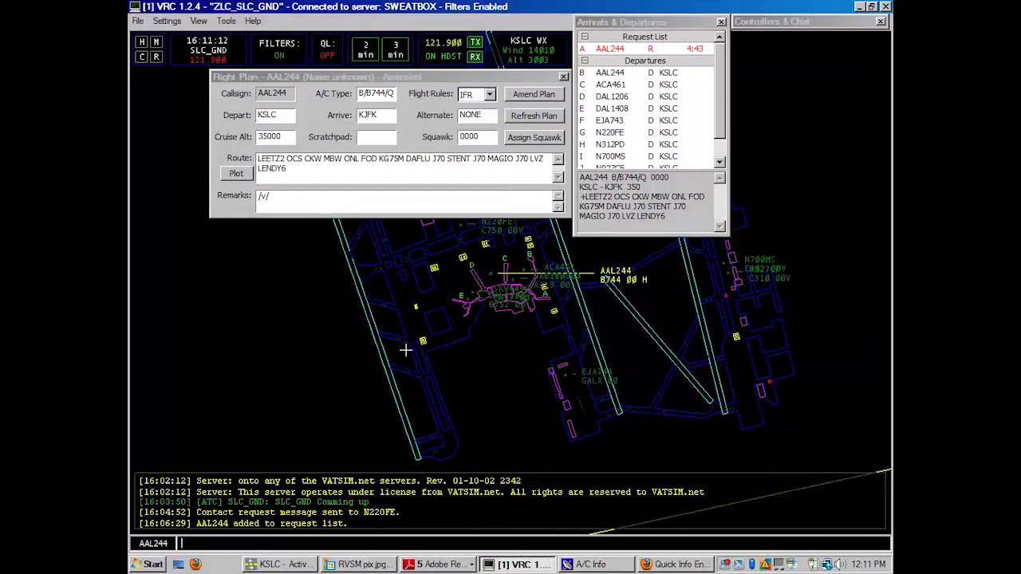
# Assign a squawk code to AAL244 and expand the Controllers & Chat window to check for online controllers
pyautogui.press('F9')
pyautogui.click(430, 142)
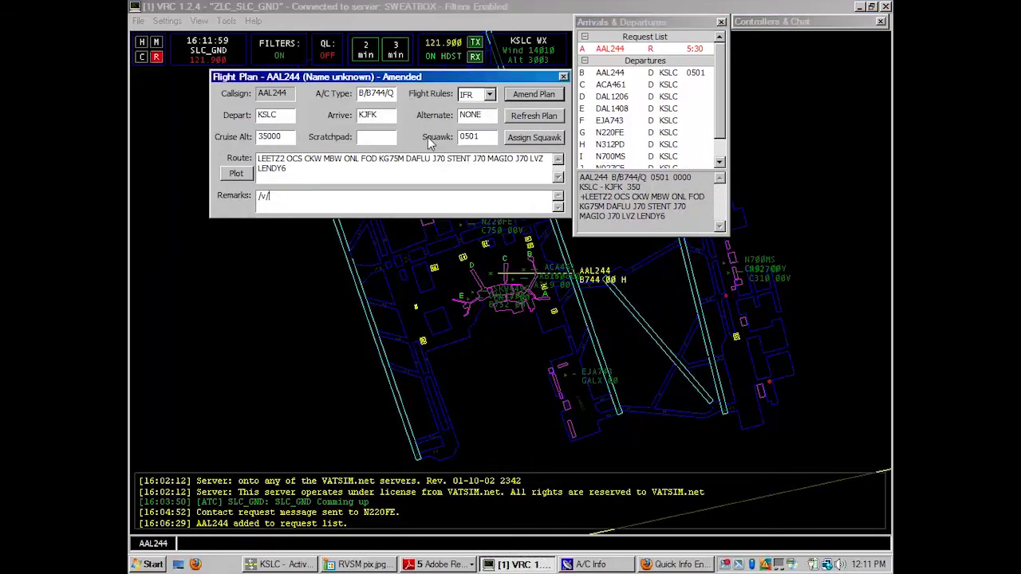
pyautogui.click(819, 24)
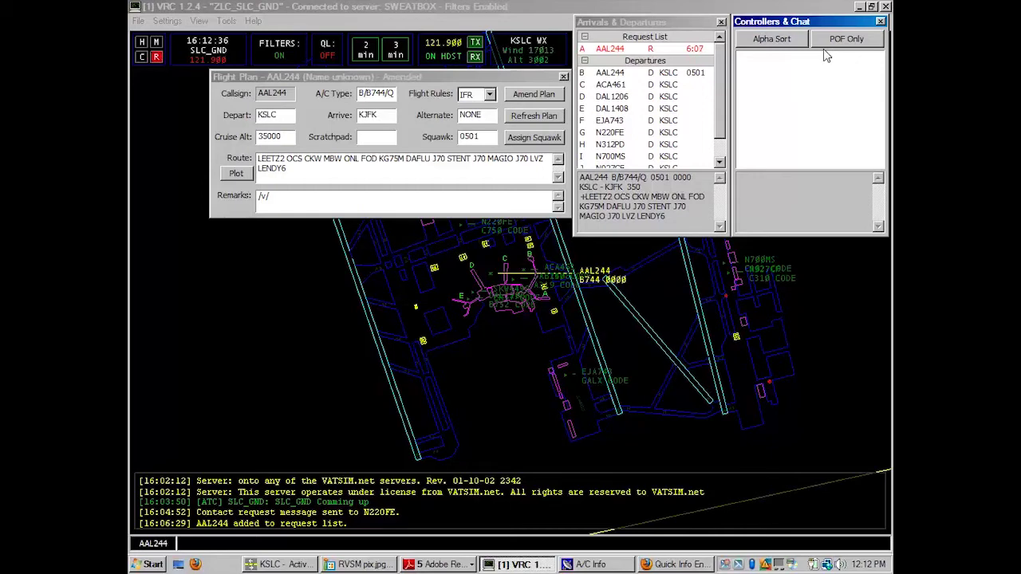
pyautogui.click(836, 177)
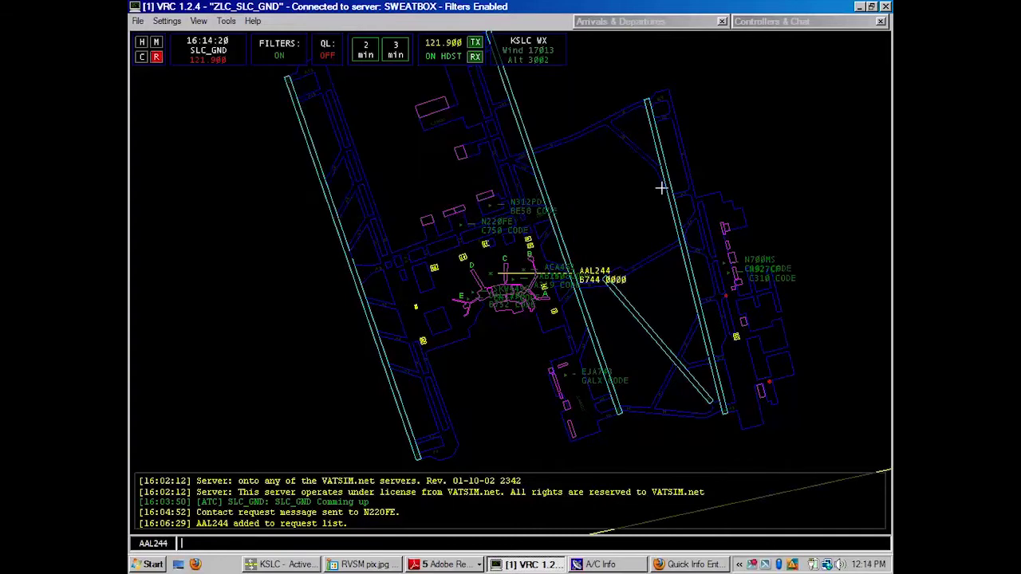
# Expand the Arrivals & Departures window and remove AAL244 from the request list
pyautogui.click(659, 22)
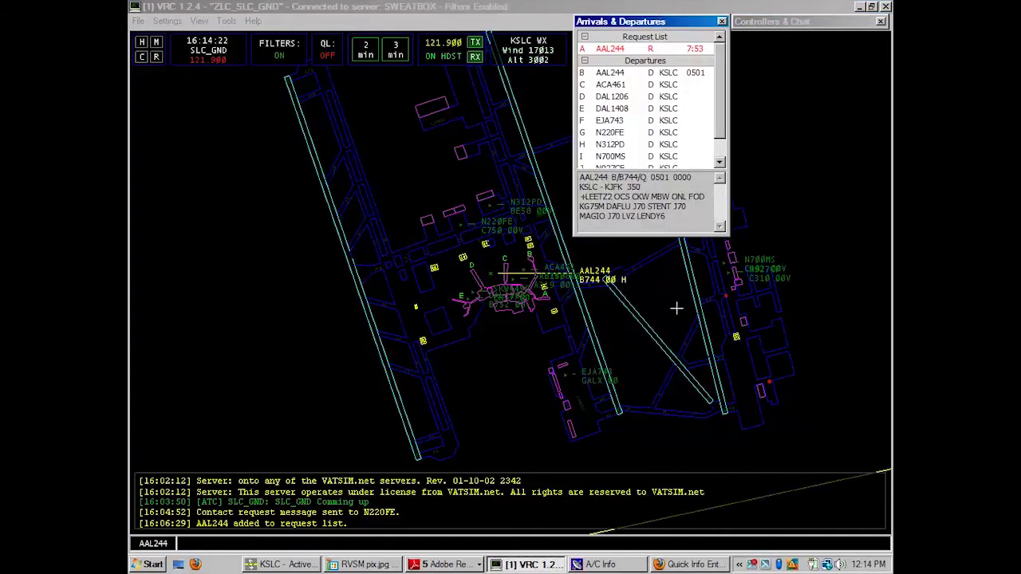
pyautogui.click(278, 365)
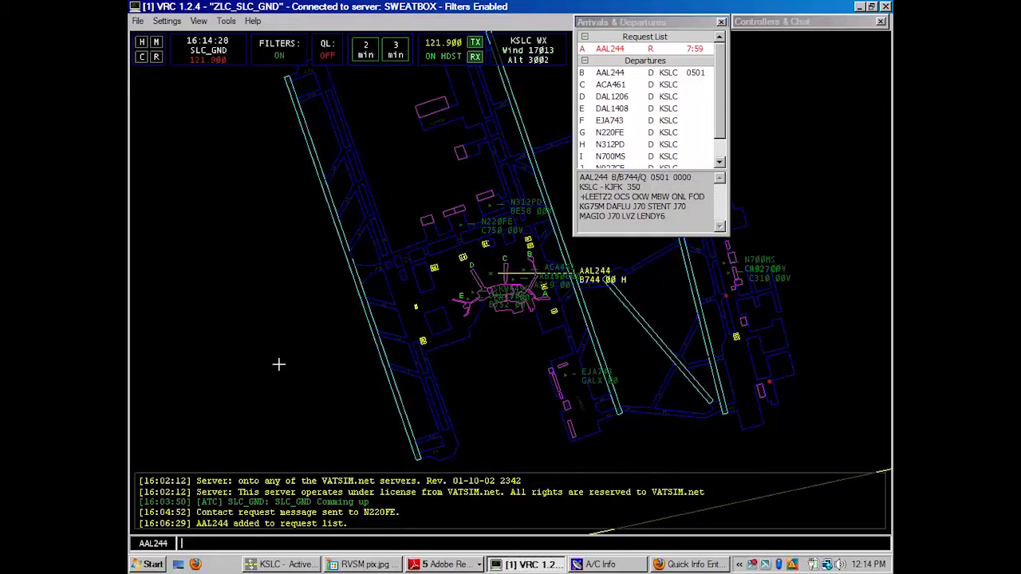
pyautogui.press('Delete')
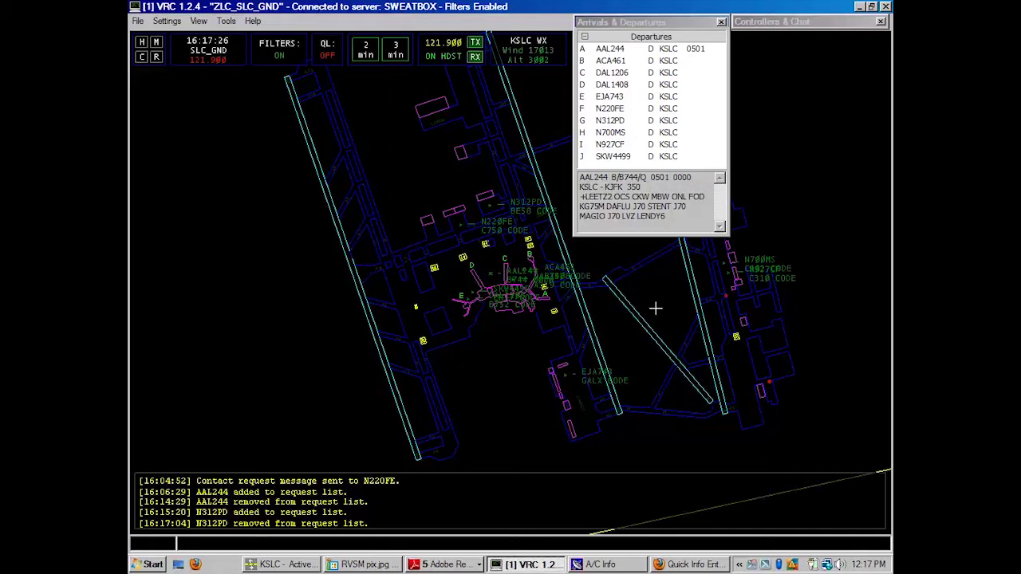
# Select aircraft SKW4499, add it to the request list and open its flight plan
pyautogui.write('4499')
pyautogui.press('KP_Add')
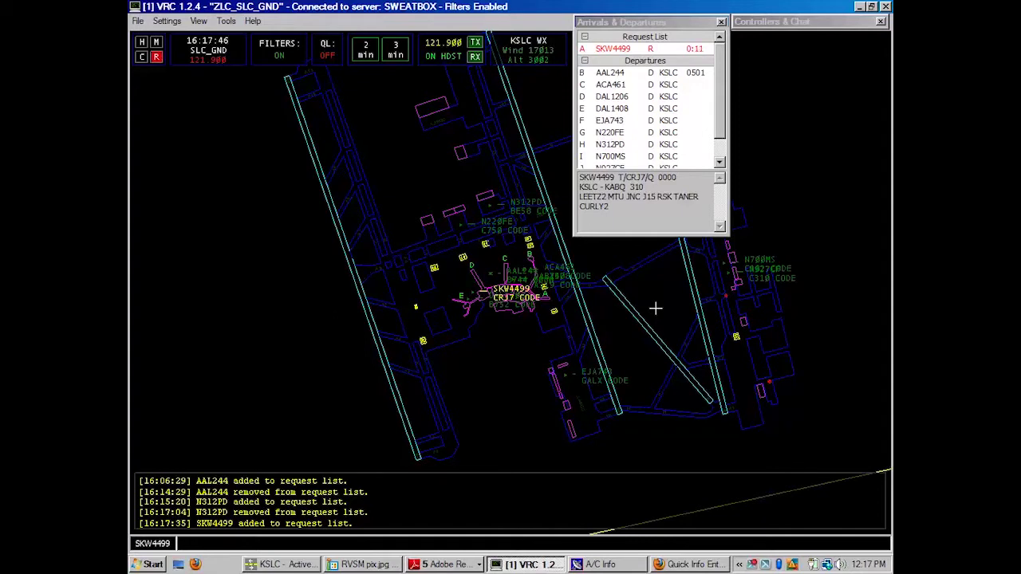
pyautogui.press('F6')
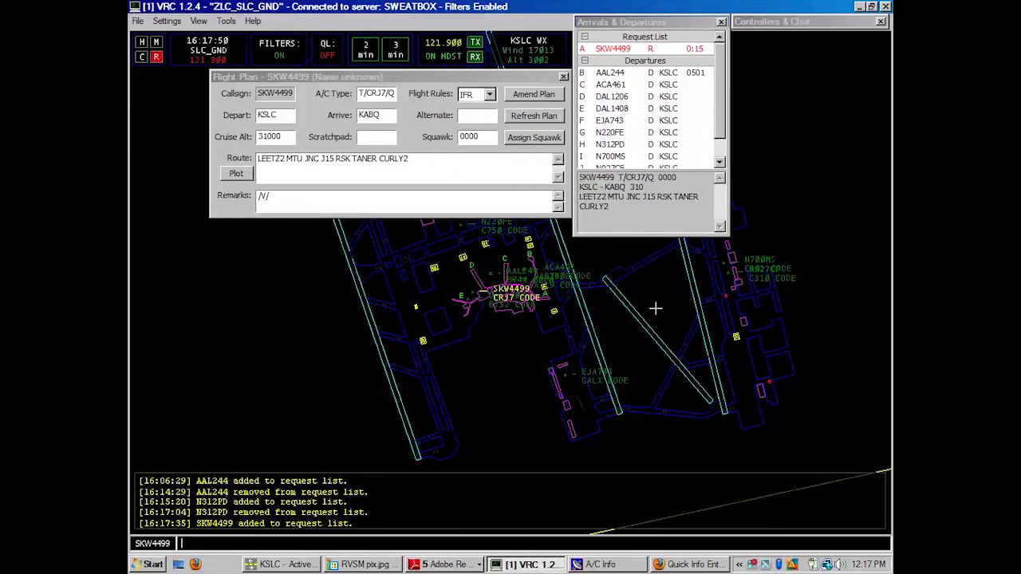
# Check the aircraft type in SKW4499's flight plan and look up CRJ7 in the A/C Info decoder's aircraft type information
pyautogui.click(361, 93)
pyautogui.moveTo(369, 93); pyautogui.dragTo(386, 94)
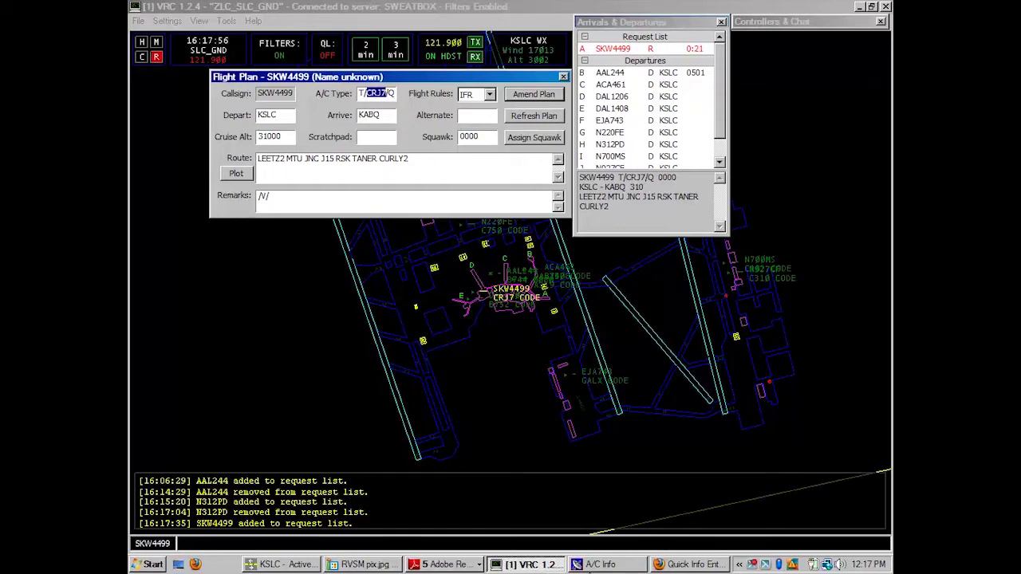
pyautogui.click(600, 564)
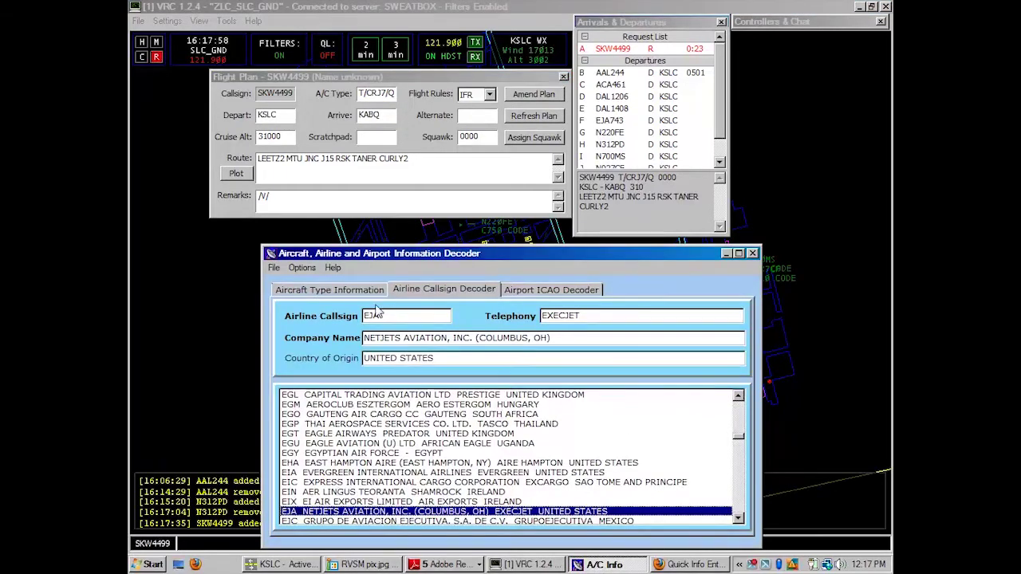
pyautogui.click(329, 289)
pyautogui.write('CRJ7')
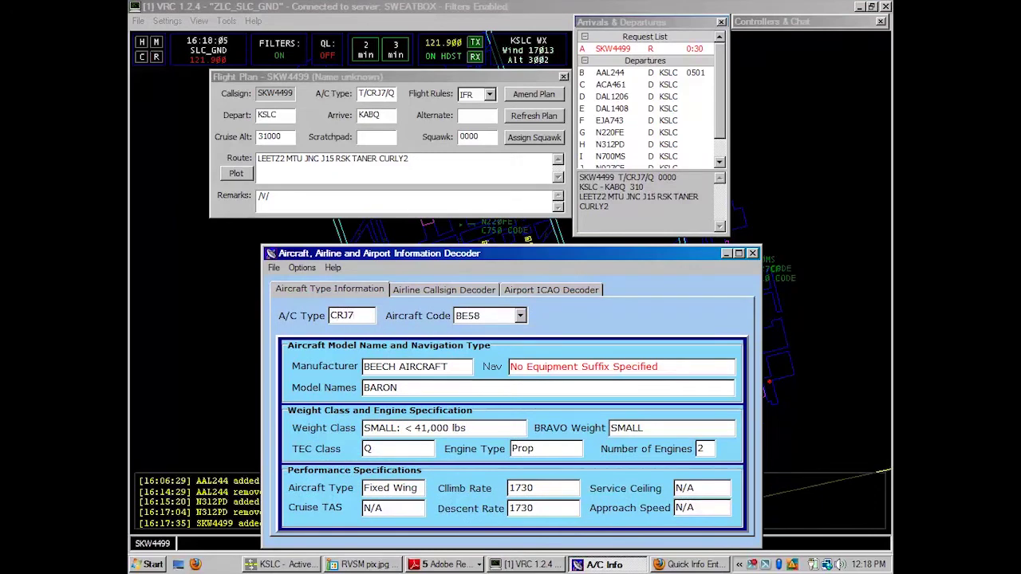
pyautogui.press('Tab')
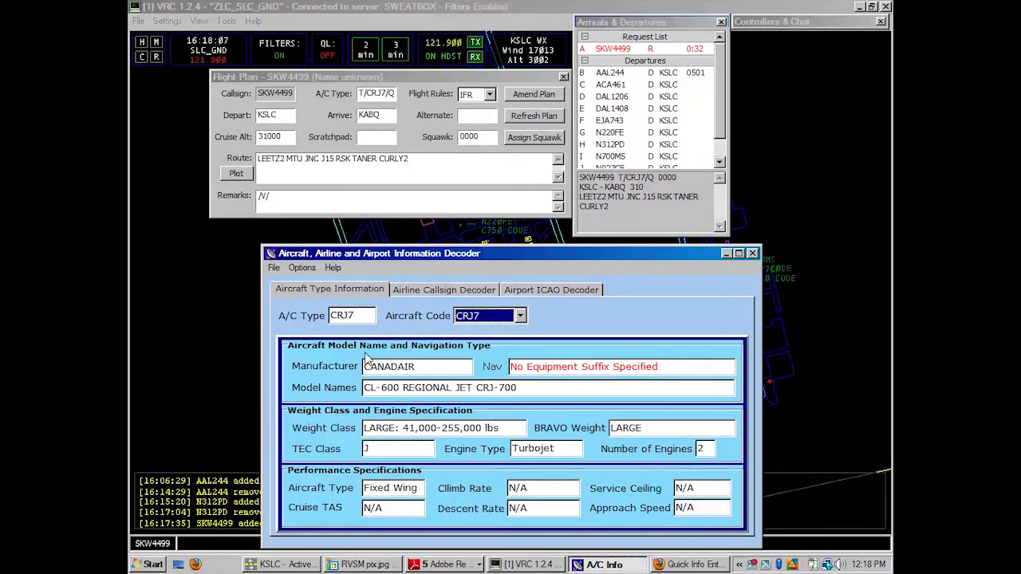
# Review the CRJ7's manufacturer, model name, weight class, engine type and number of engines, and return to VRC
pyautogui.moveTo(429, 365); pyautogui.dragTo(339, 370)
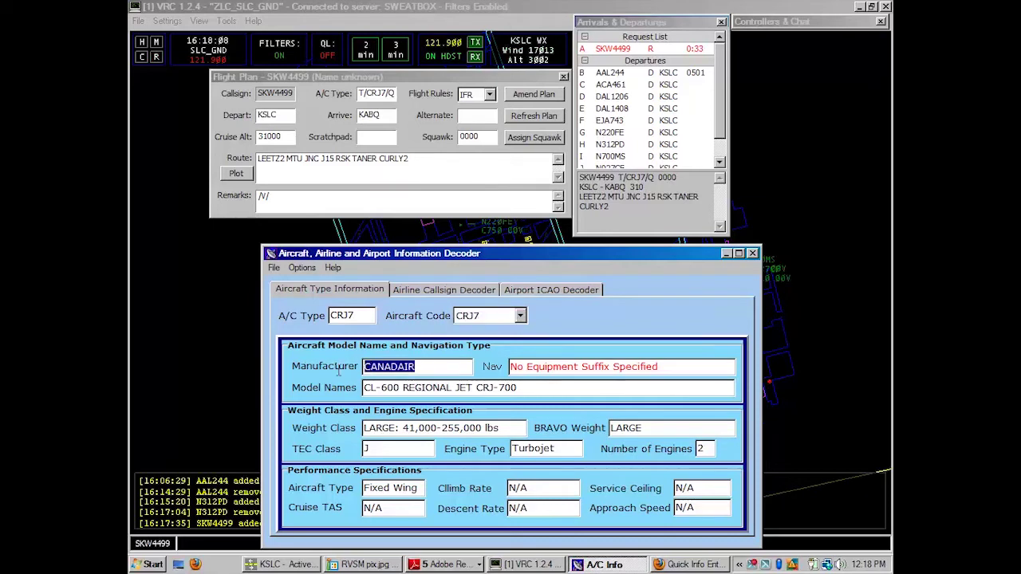
pyautogui.doubleClick(495, 388)
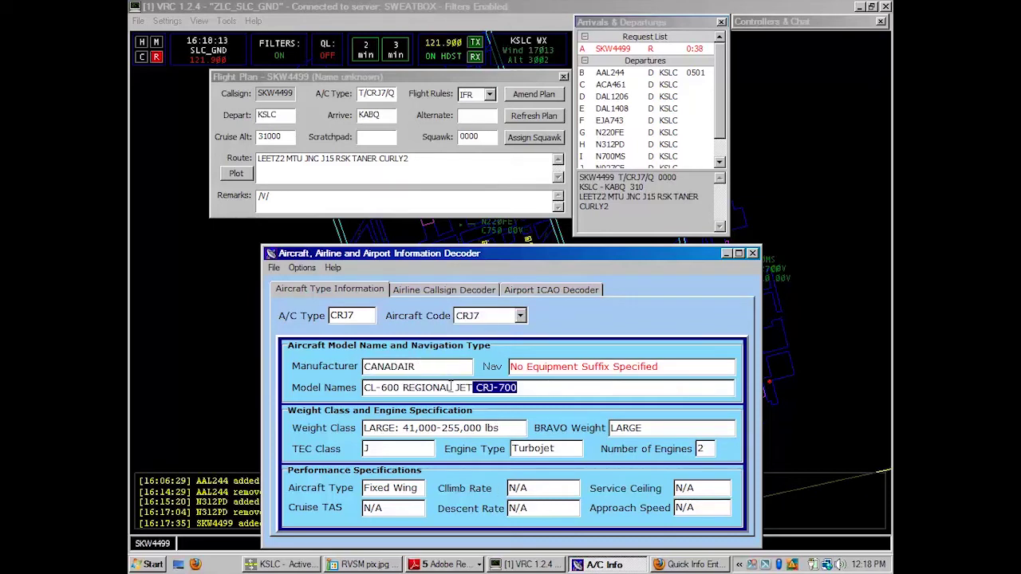
pyautogui.doubleClick(389, 428)
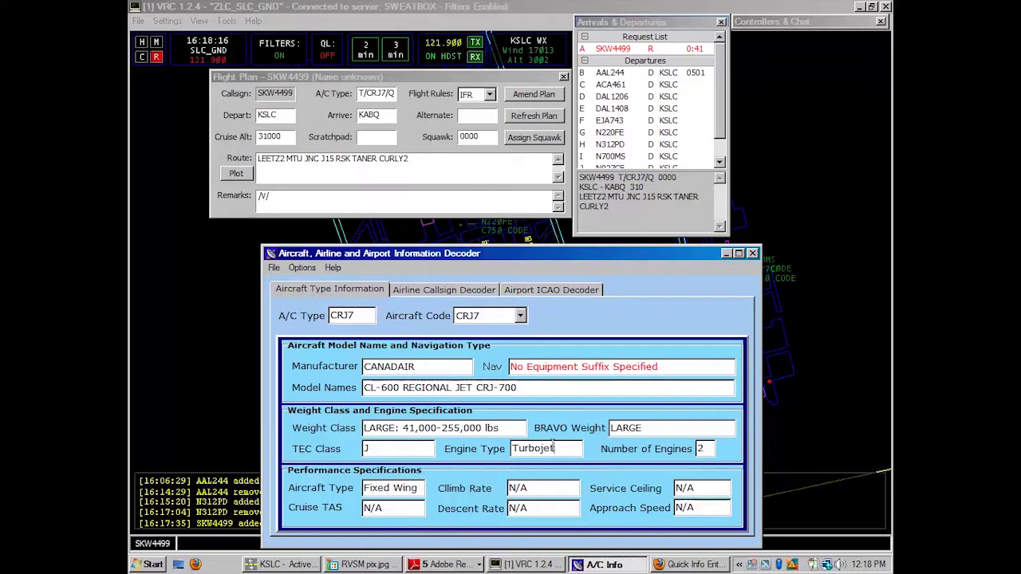
pyautogui.doubleClick(533, 448)
pyautogui.doubleClick(700, 448)
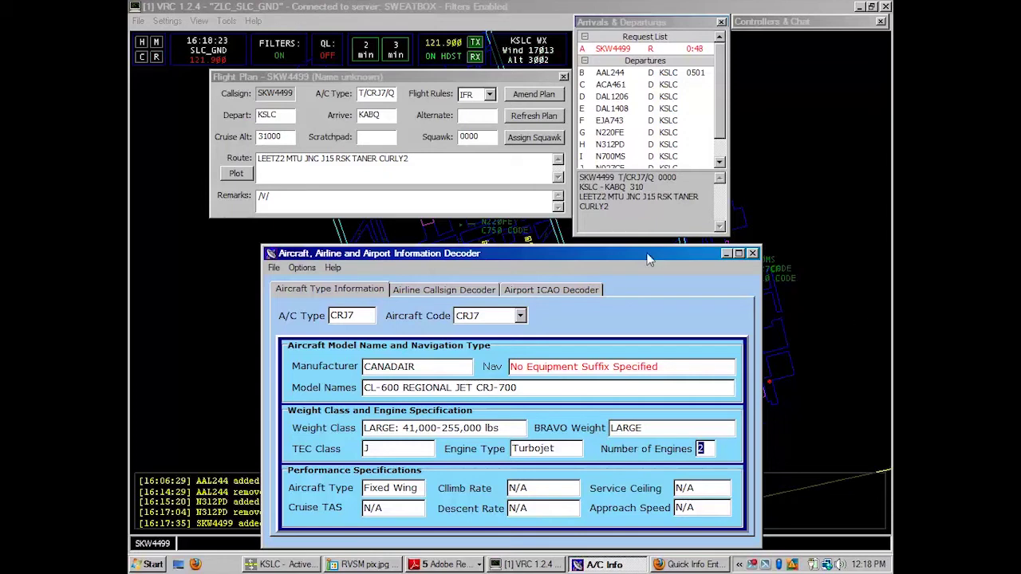
pyautogui.click(240, 253)
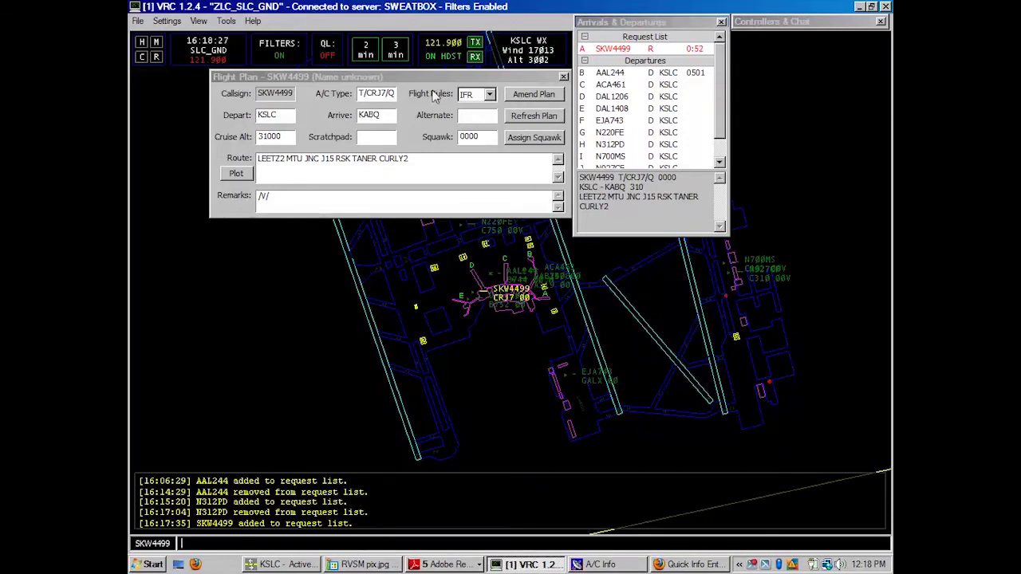
# Check the departure and arrival fields in SKW4499's flight plan, and look up KSLC to KABQ in FltPlan.com Quick Info
pyautogui.click(285, 117)
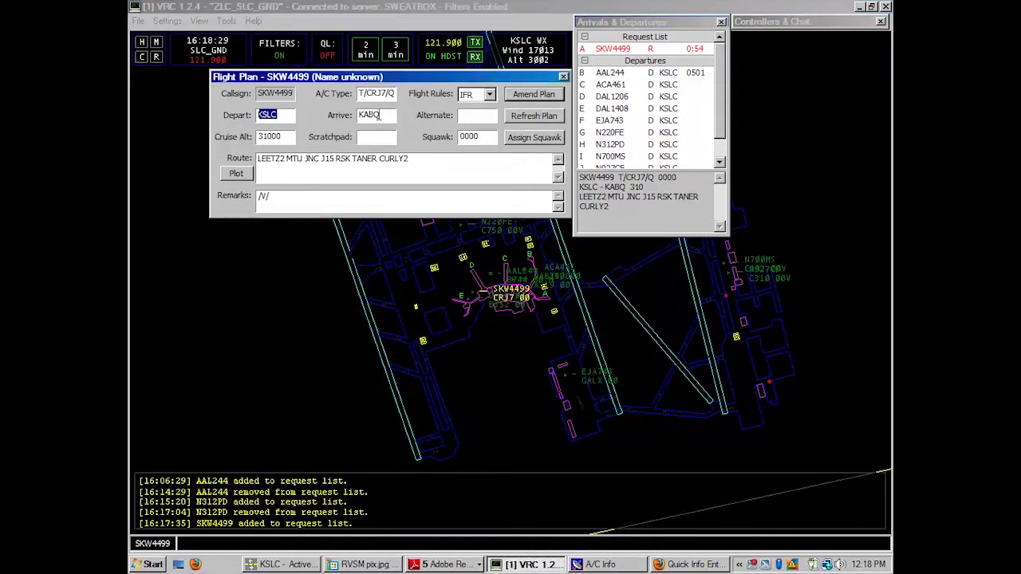
pyautogui.press('Tab')
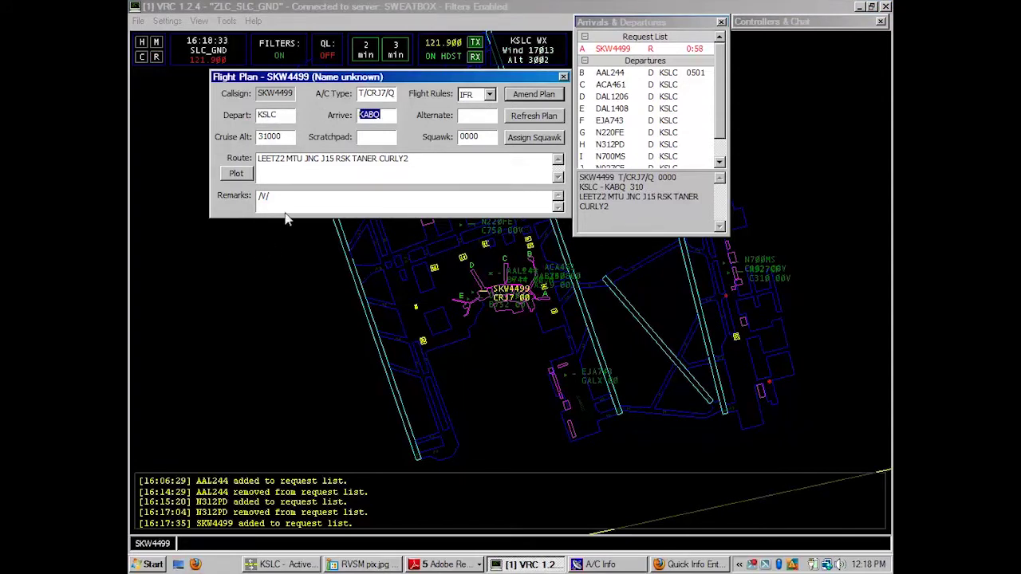
pyautogui.click(691, 565)
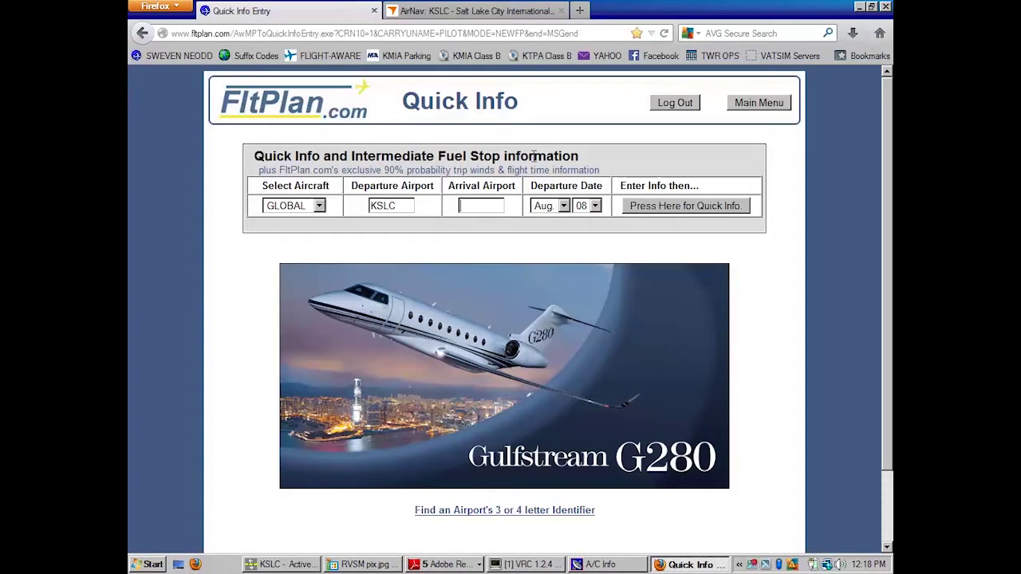
pyautogui.press('Return')
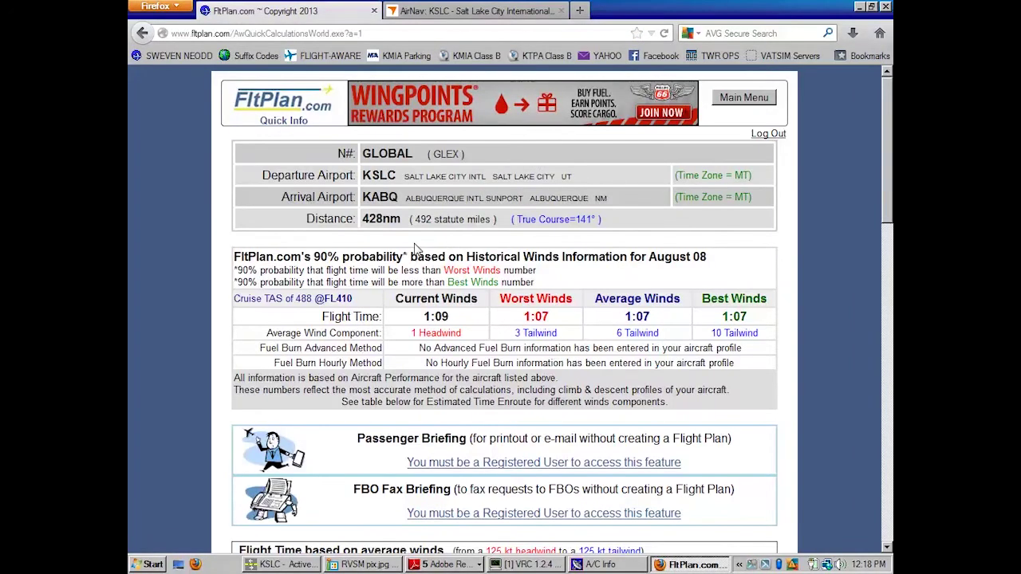
# Review the full departure and arrival airport names and the true course in the Quick Info results
pyautogui.moveTo(403, 174); pyautogui.dragTo(486, 177)
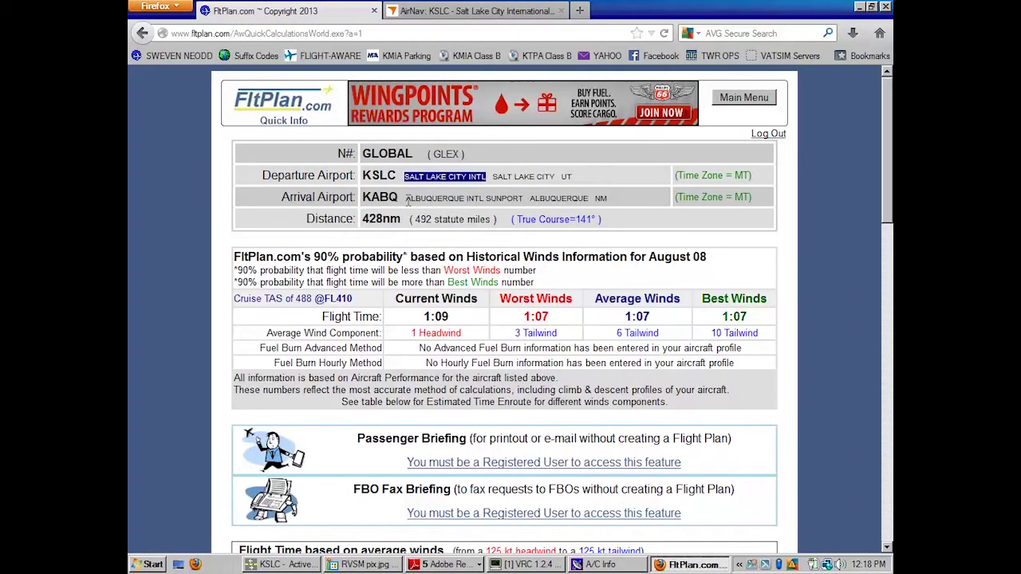
pyautogui.moveTo(406, 199); pyautogui.dragTo(522, 199)
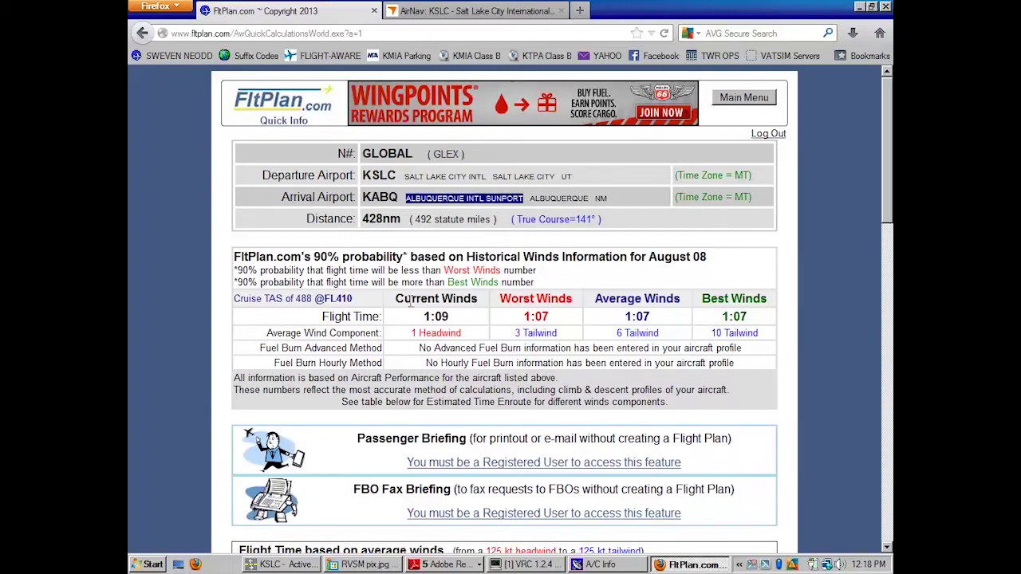
pyautogui.moveTo(517, 220); pyautogui.dragTo(595, 219)
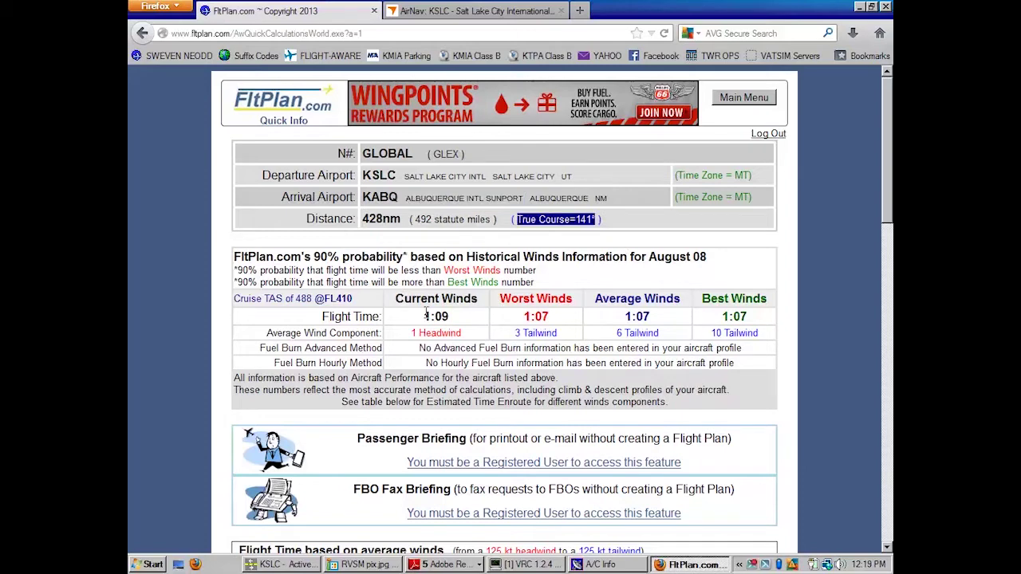
pyautogui.click(592, 218)
pyautogui.moveTo(577, 219); pyautogui.dragTo(591, 220)
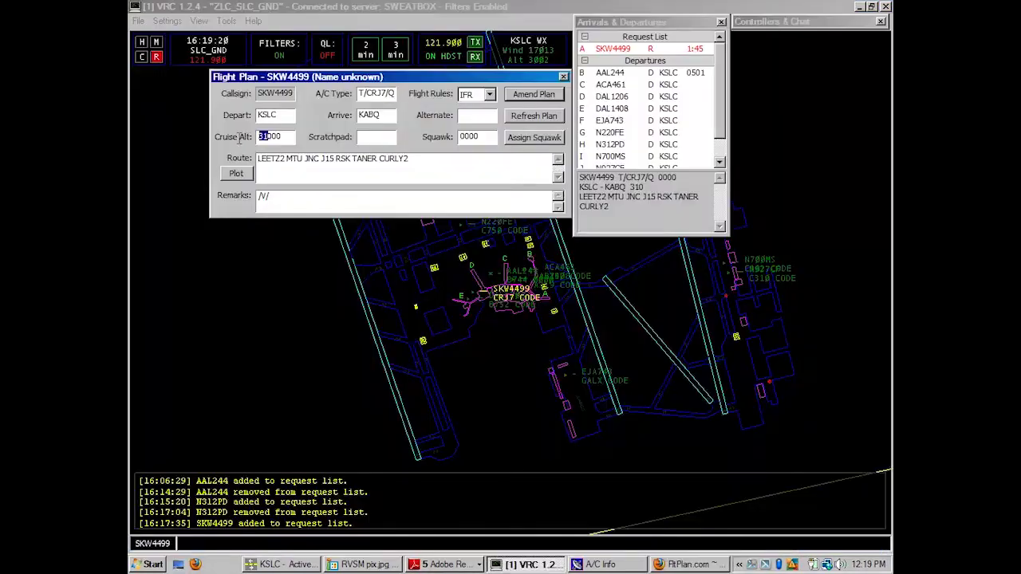
# Return to VRC and set SKW4499's cruise altitude to 31000 with the .QZ 310 command
pyautogui.click(550, 564)
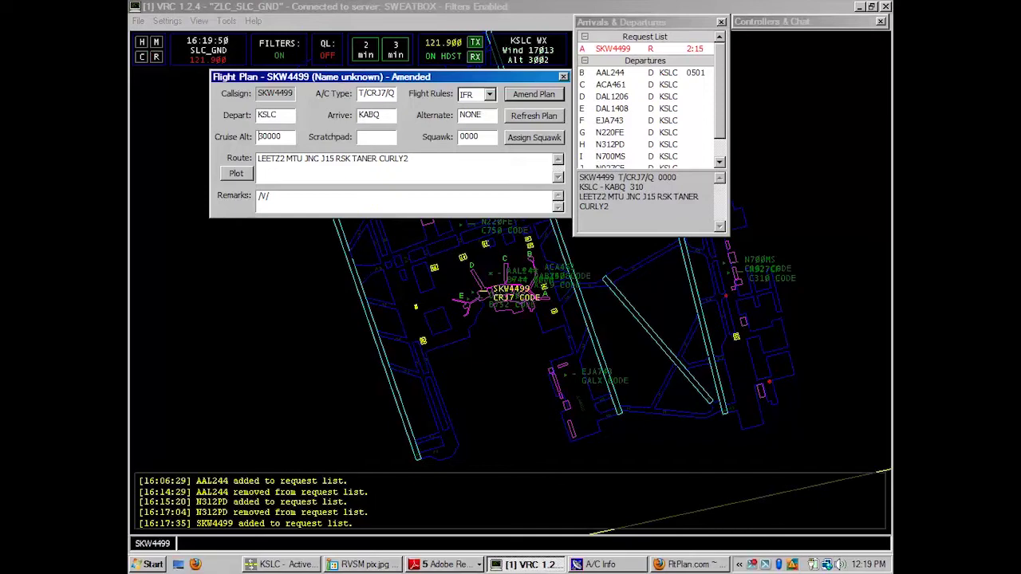
pyautogui.click(418, 401)
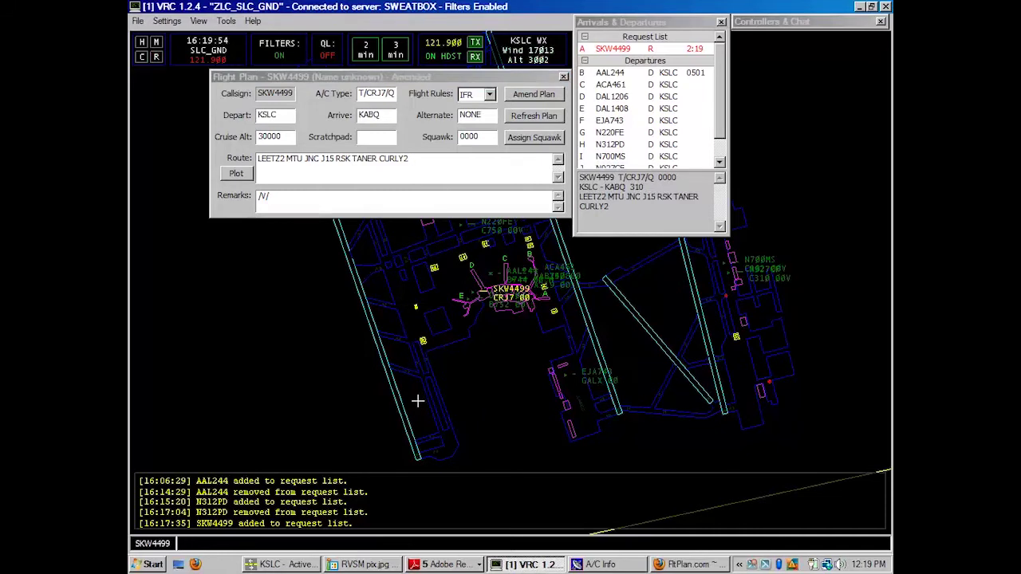
pyautogui.click(275, 136)
pyautogui.click(335, 349)
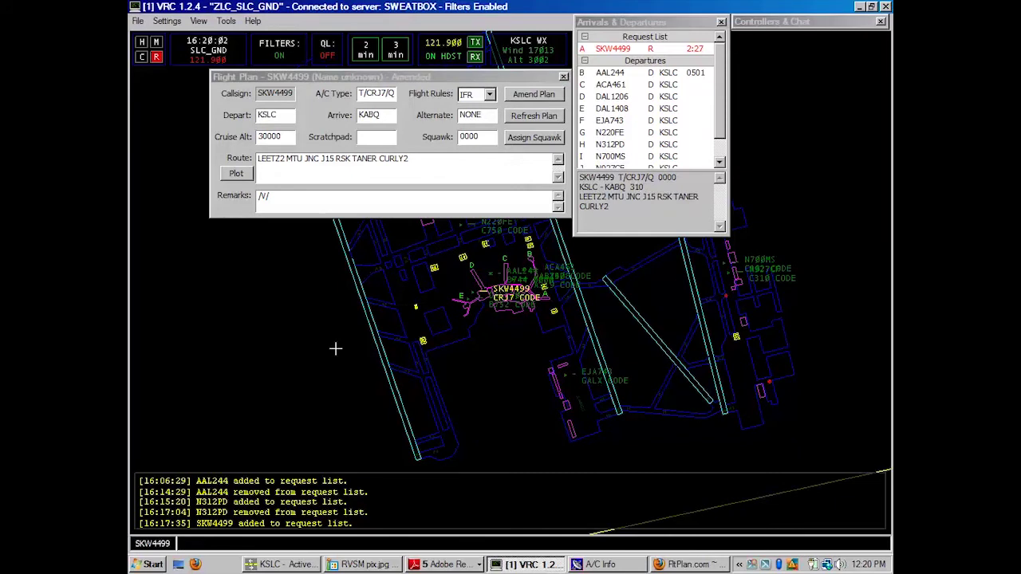
pyautogui.write('.QZ 310')
pyautogui.press('Return')
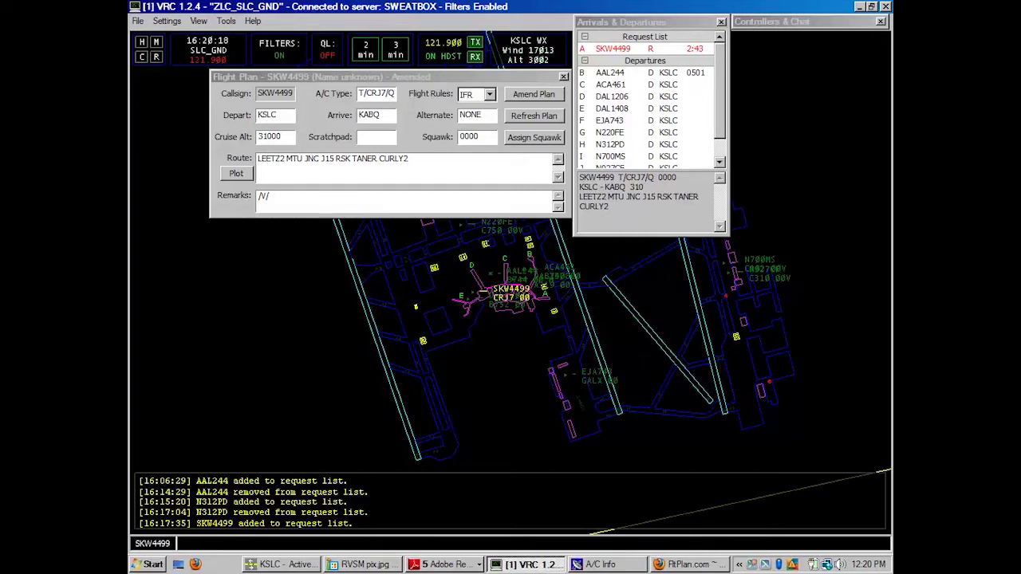
# Try a cruise altitude of 7000 for SKW4499 with .QZ 070, and restore it to 31000 with .QZ 310
pyautogui.write('.QZ 070')
pyautogui.press('Return')
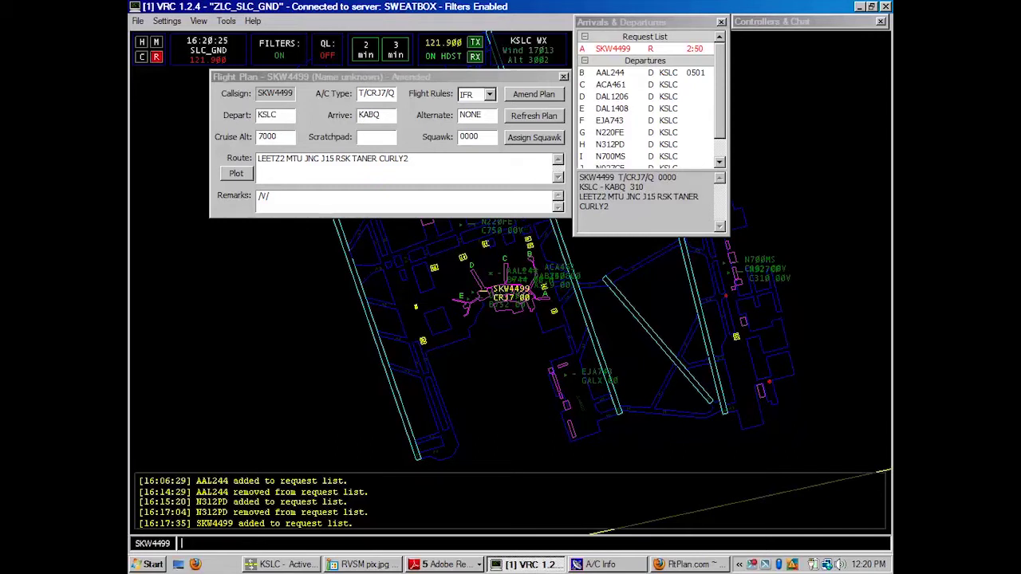
pyautogui.write('.QZ 310')
pyautogui.press('Return')
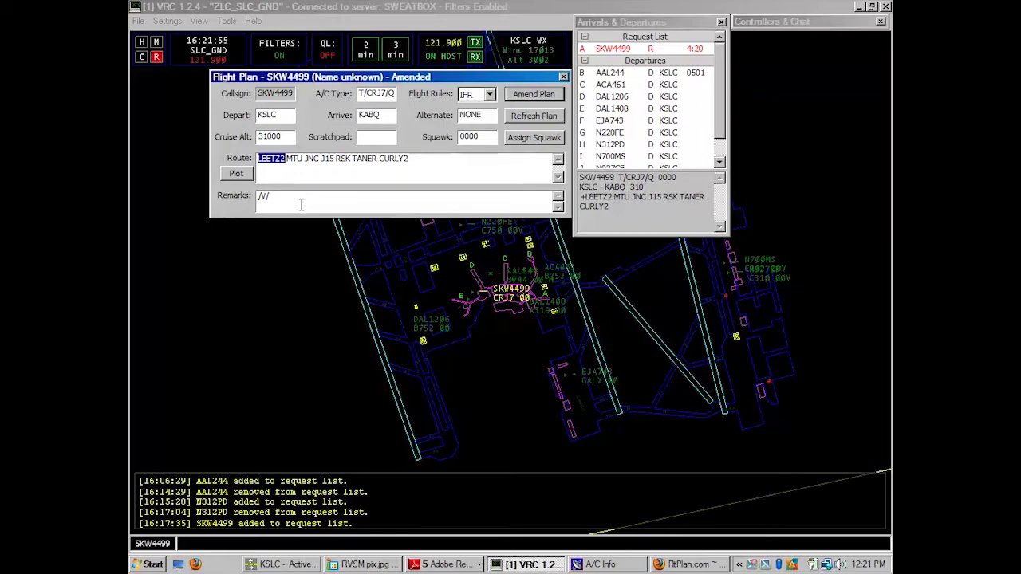
# Select aircraft DAL1408 and add it to the request list
pyautogui.click(282, 422)
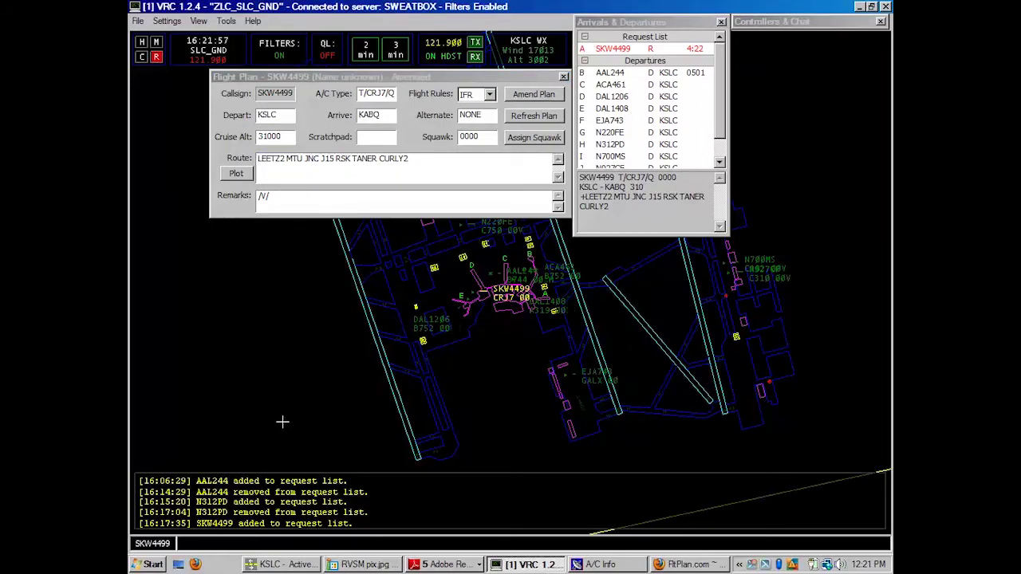
pyautogui.write('1408')
pyautogui.press('Return')
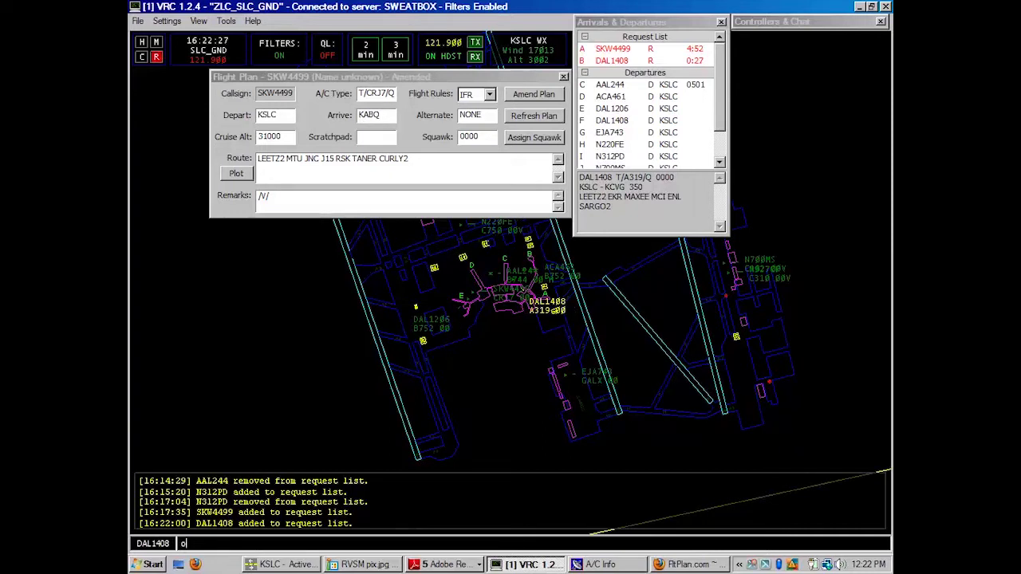
# Add N700MS to the request list, switch the selection to SKW4499 and back, and remove N700MS from the list
pyautogui.click(731, 261)
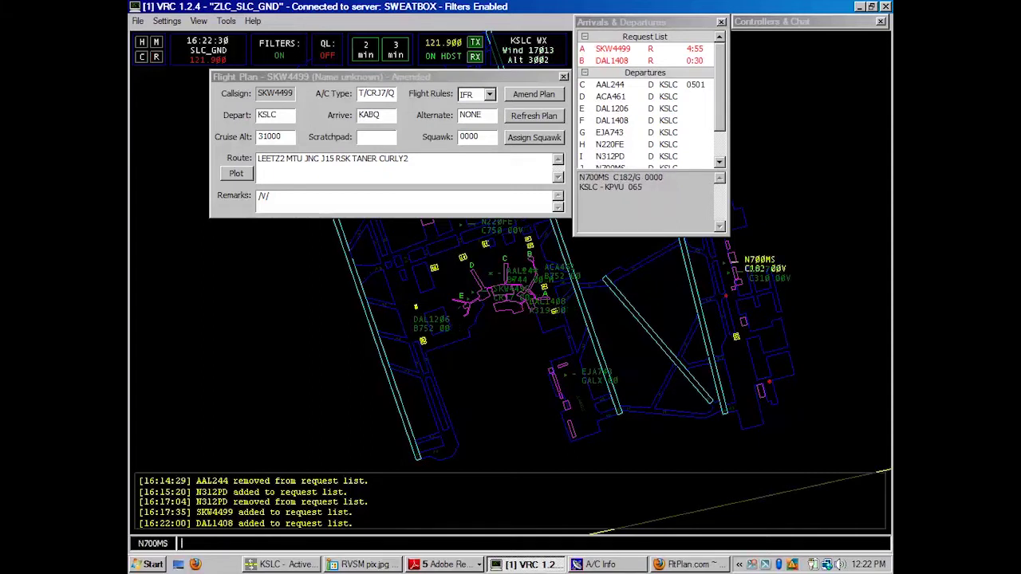
pyautogui.hotkey('ctrl', 'r')
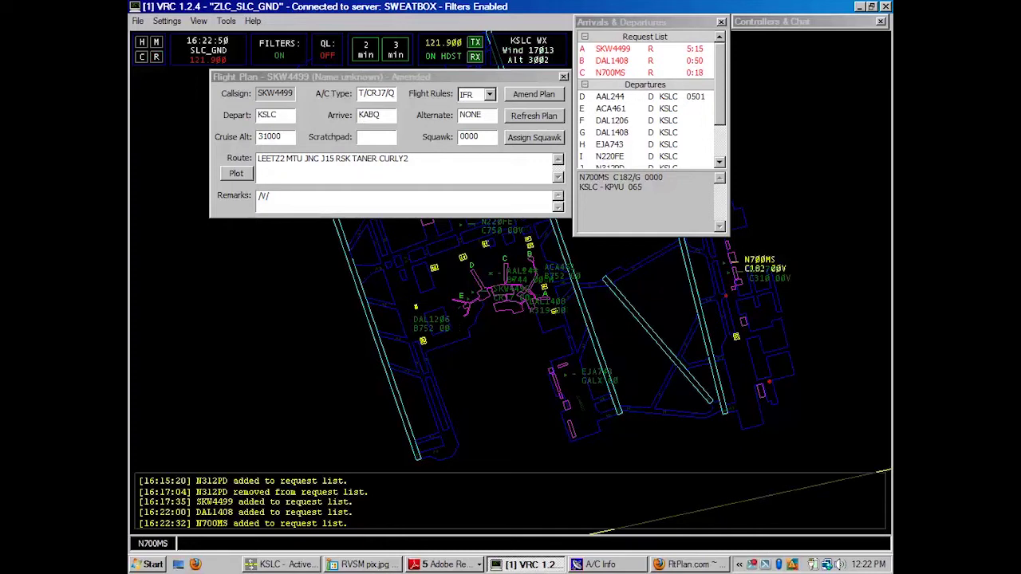
pyautogui.write('4499')
pyautogui.press('Return')
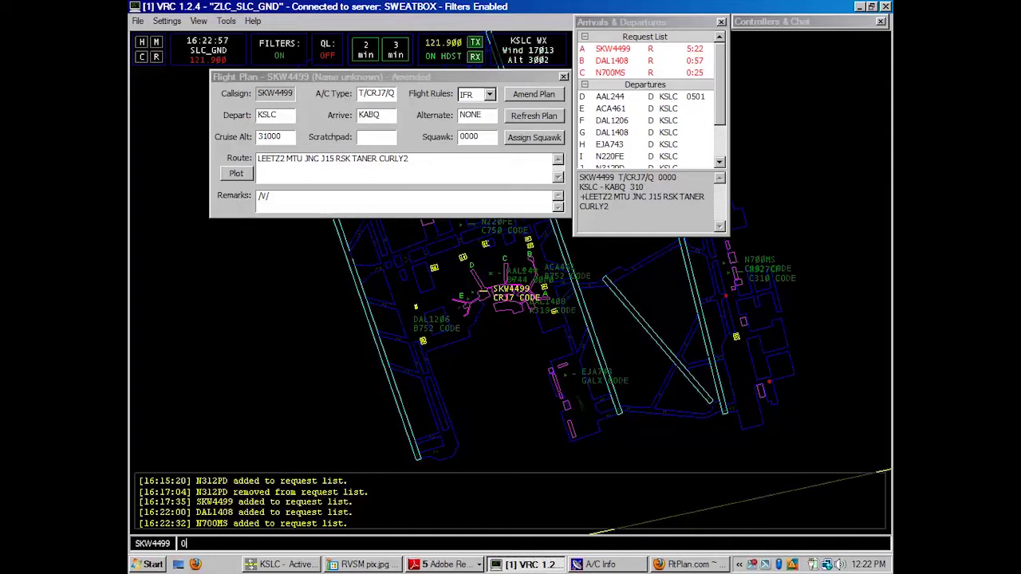
pyautogui.write('700')
pyautogui.press('Return')
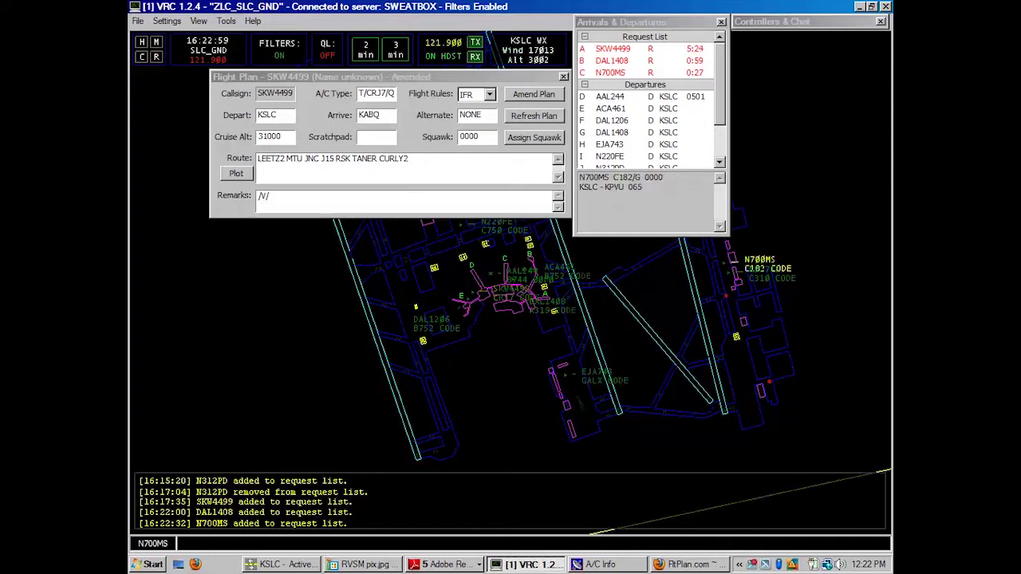
pyautogui.hotkey('ctrl', 'r')
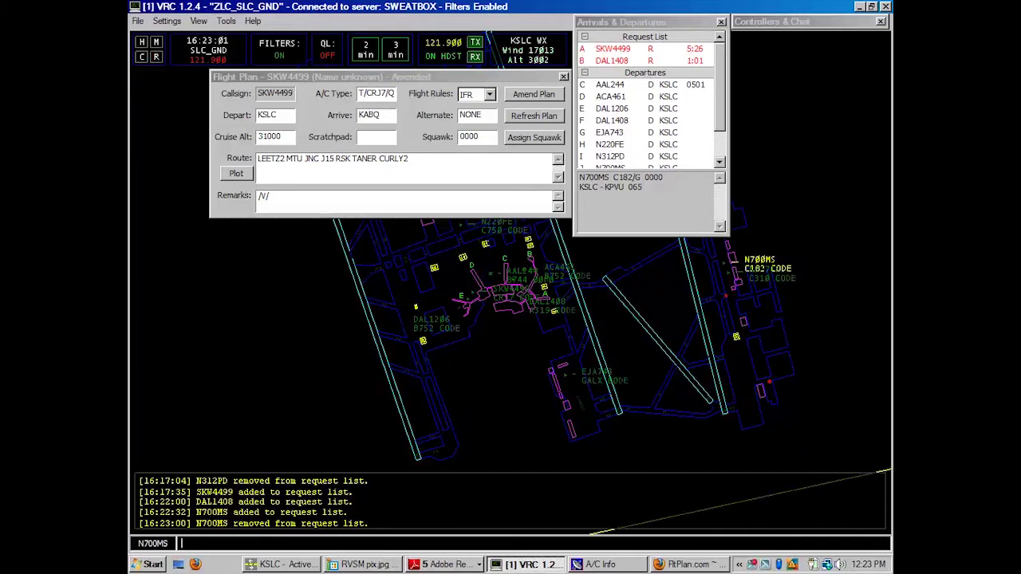
# Reselect SKW4499 and check its LEETZ2 departure in the KSLC SID reference for the initial waypoint, runway and MTU transition MEA
pyautogui.write('4499')
pyautogui.press('KP_Add')
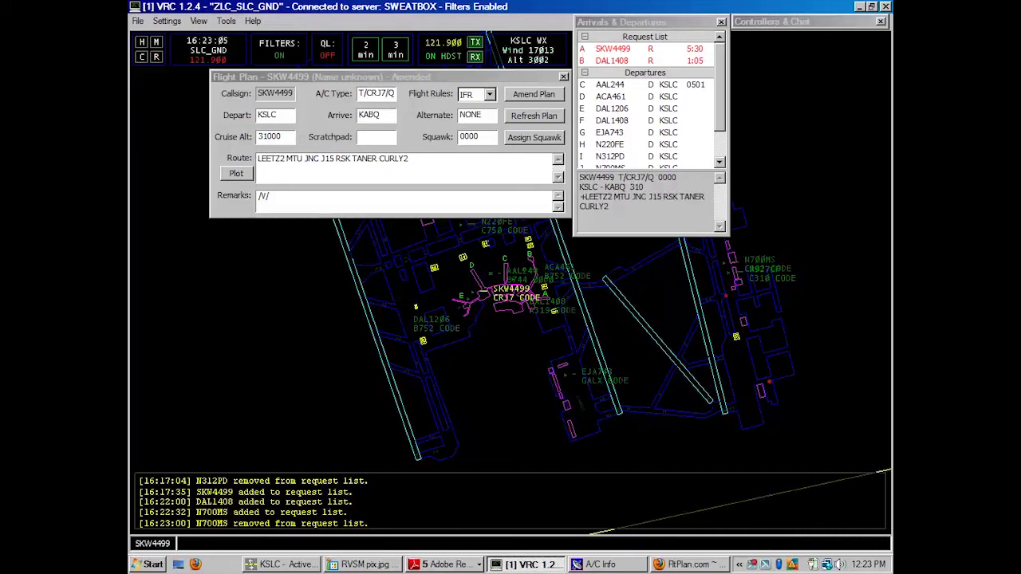
pyautogui.doubleClick(271, 158)
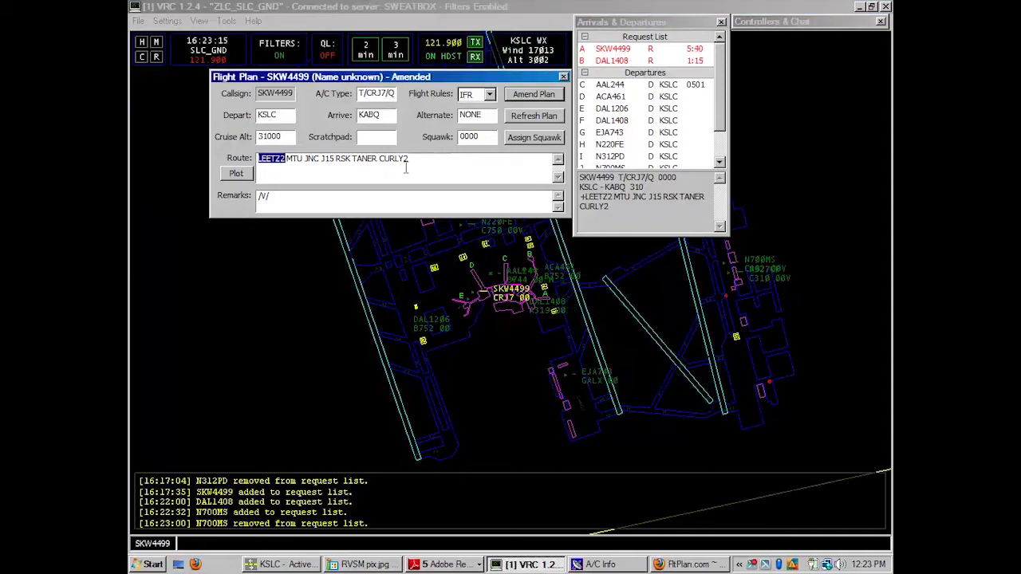
pyautogui.hotkey('alt', 'Tab')
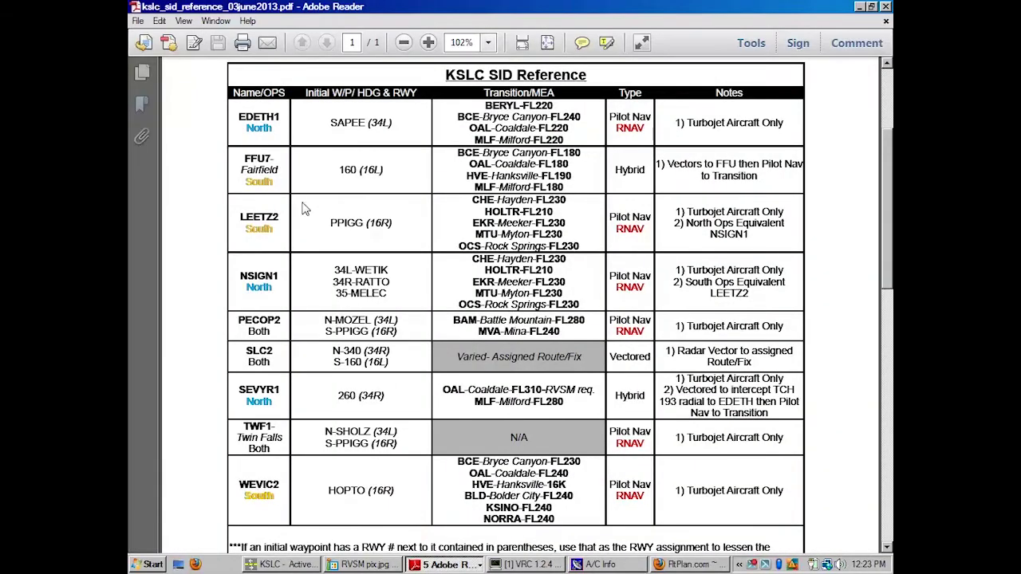
pyautogui.moveTo(270, 229); pyautogui.dragTo(393, 225)
pyautogui.moveTo(484, 240); pyautogui.dragTo(548, 237)
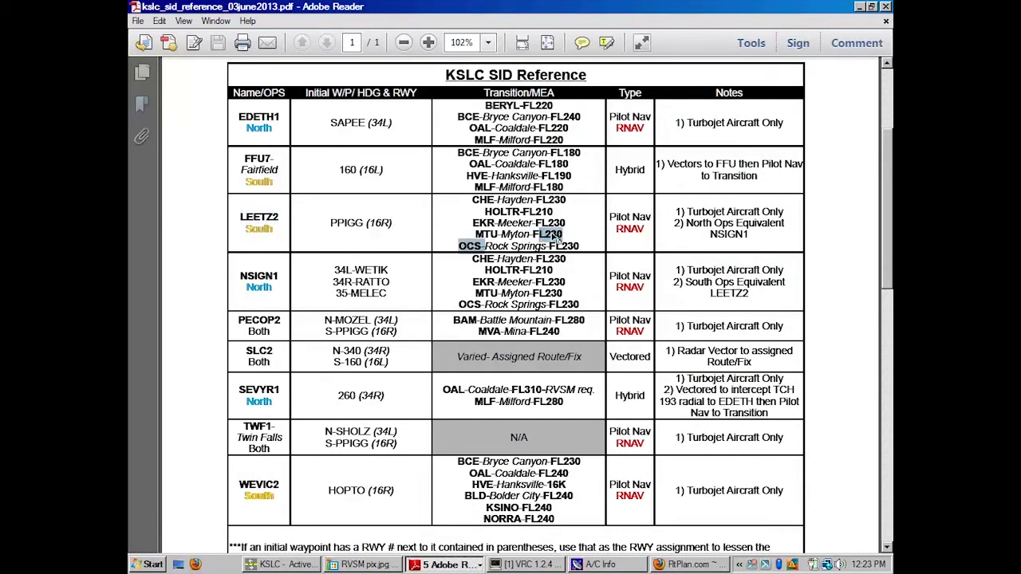
pyautogui.click(561, 235)
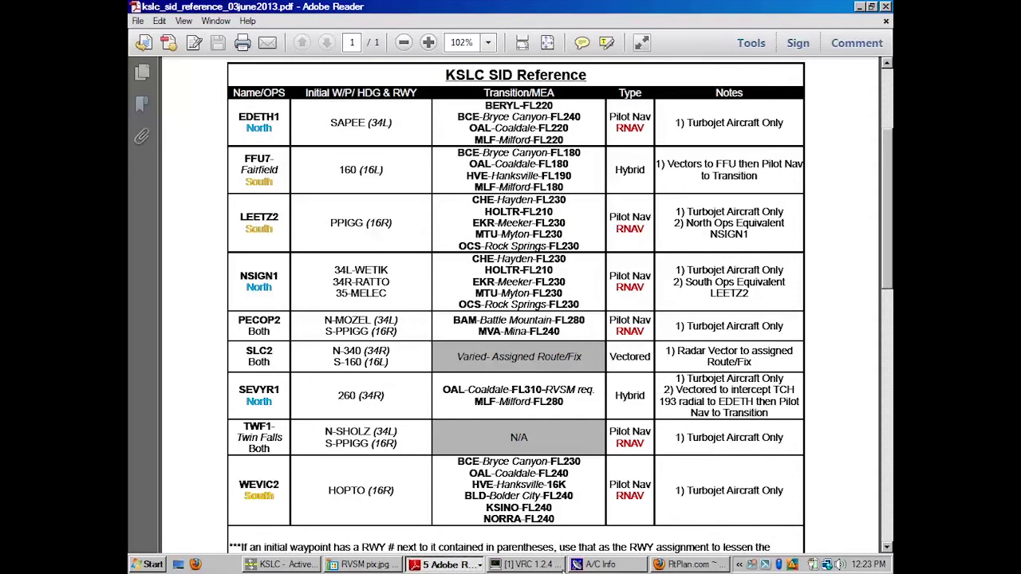
# Return to VRC, check SKW4499's cruise altitude and route, and assign the aircraft a squawk code with the .QB command
pyautogui.click(533, 564)
pyautogui.moveTo(271, 136); pyautogui.dragTo(247, 136)
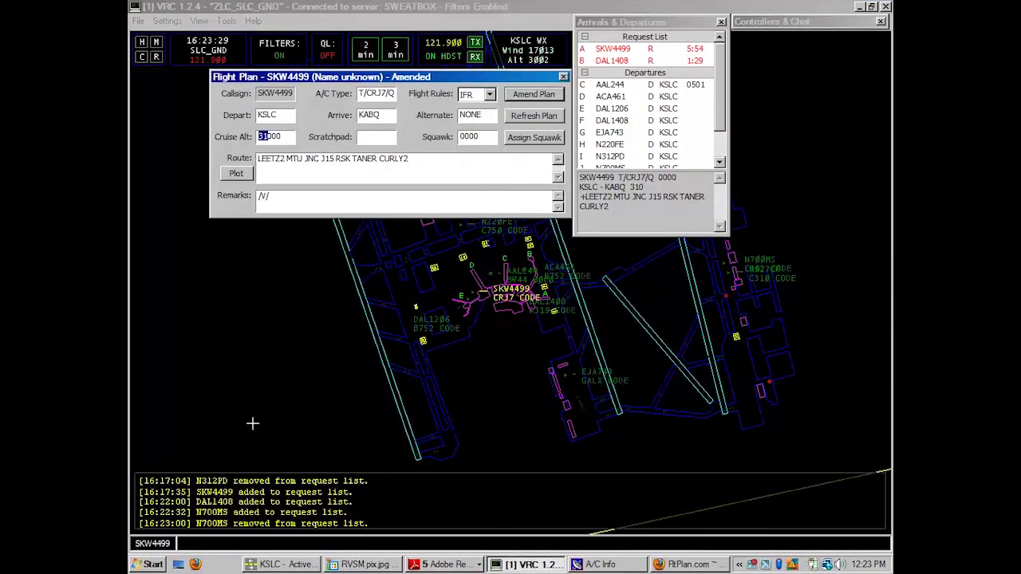
pyautogui.click(452, 154)
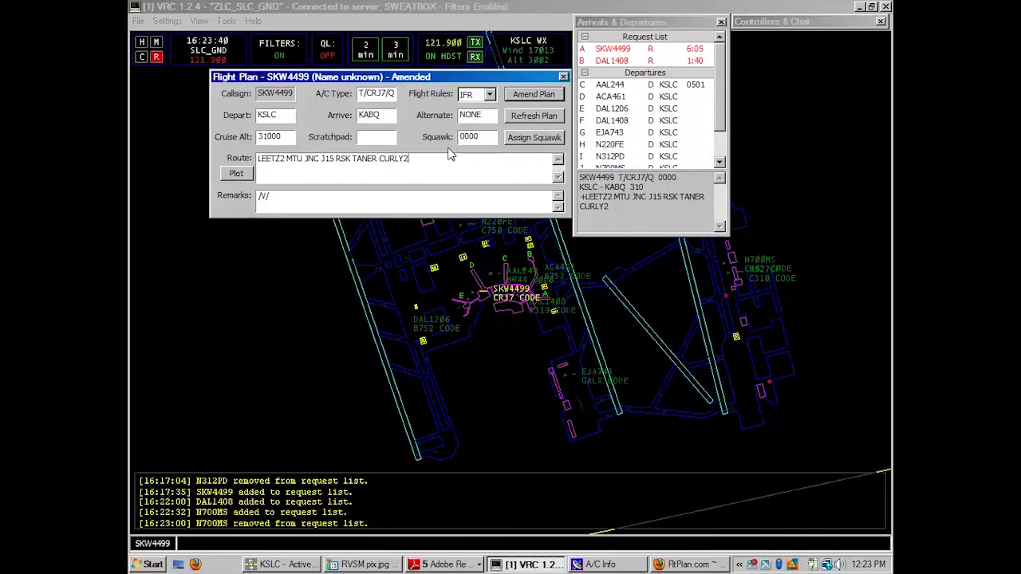
pyautogui.click(473, 315)
pyautogui.write('.QB')
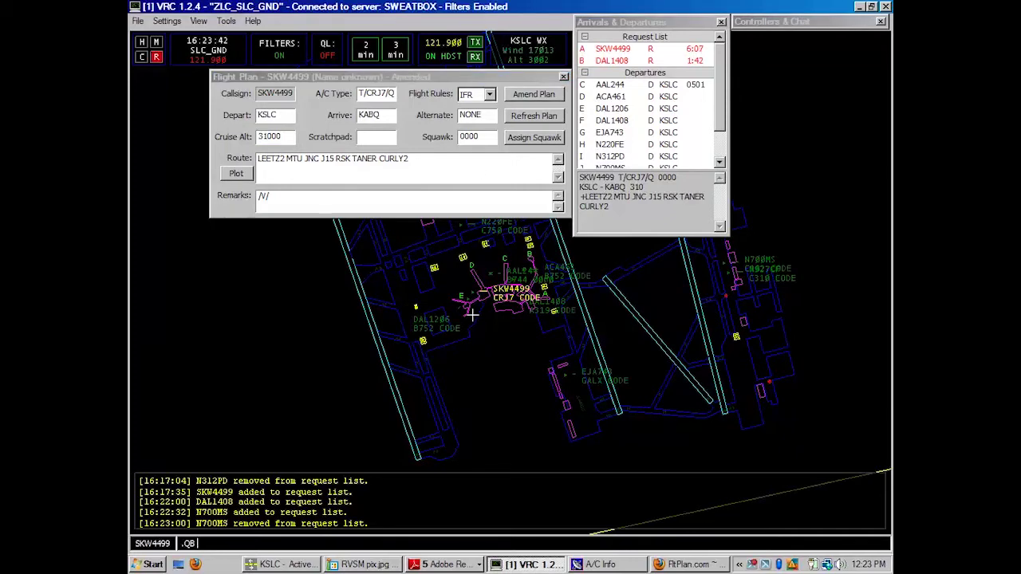
pyautogui.press('Return')
# Copy the arrival airport name ALBUQUERQUE INTL from FltPlan.com Quick Info into the remarks of SKW4499's flight plan in VRC
pyautogui.click(692, 565)
pyautogui.moveTo(407, 197); pyautogui.dragTo(484, 199)
pyautogui.rightClick(482, 201)
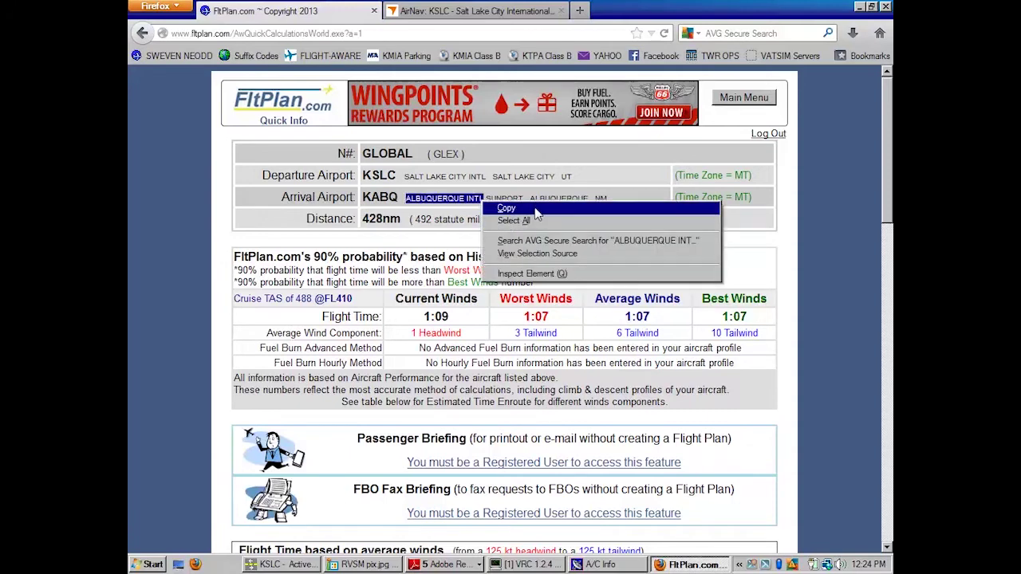
pyautogui.click(534, 210)
pyautogui.click(520, 566)
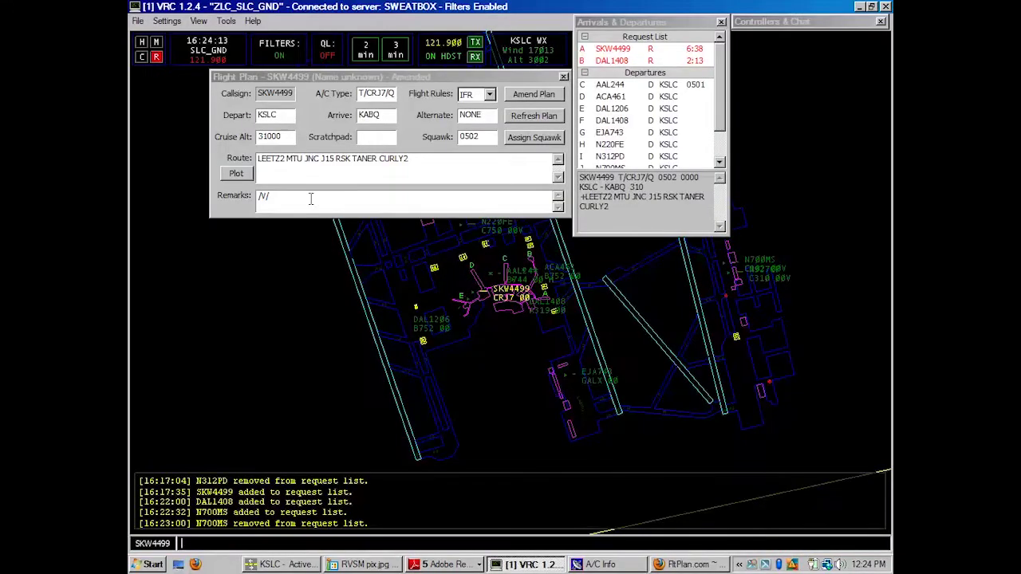
pyautogui.click(311, 199)
pyautogui.hotkey('ctrl', 'v')
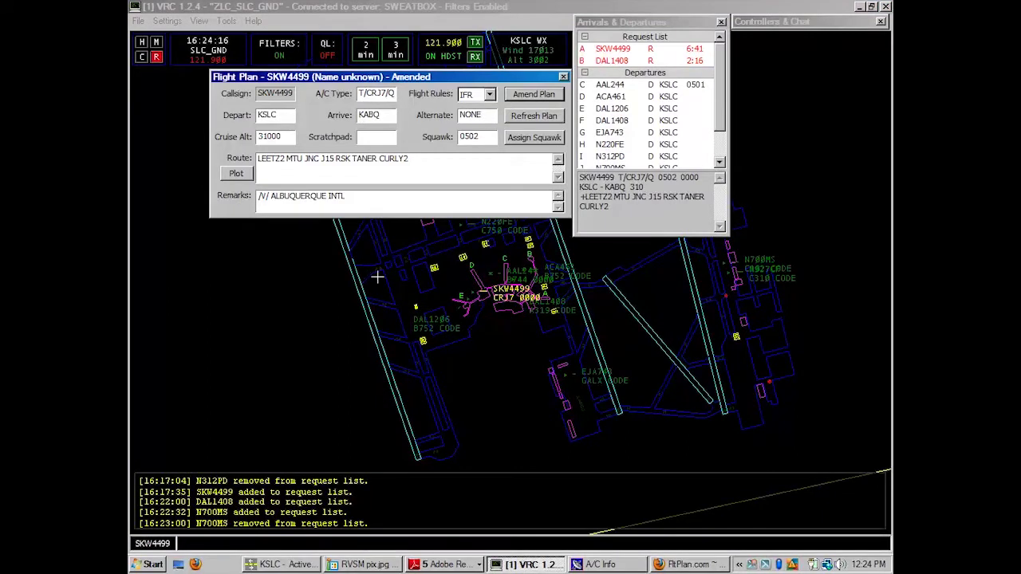
# Highlight the text ALBUQUERQUE INTL in the remarks of SKW4499's flight plan
pyautogui.moveTo(351, 198); pyautogui.dragTo(270, 204)
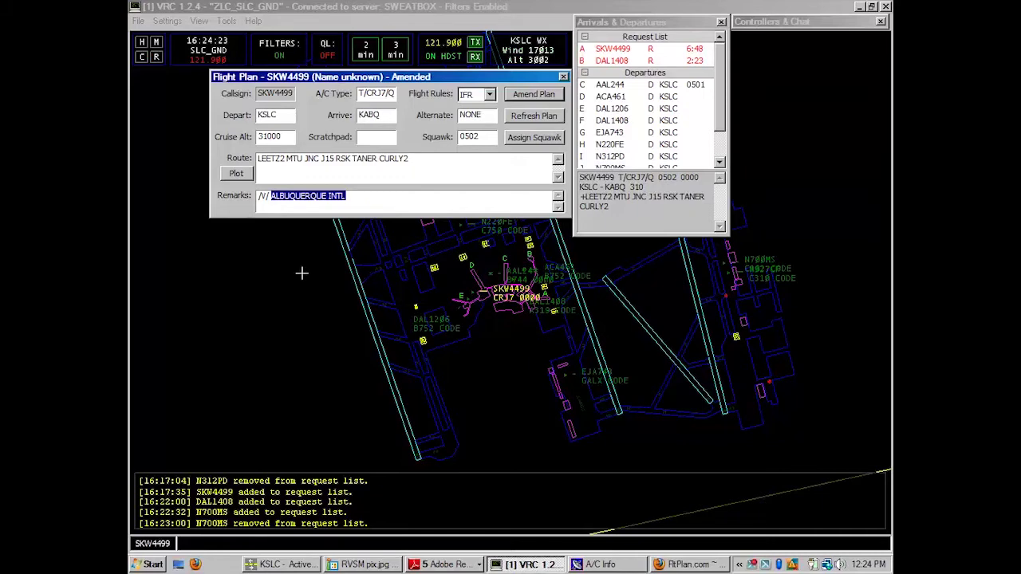
pyautogui.click(396, 262)
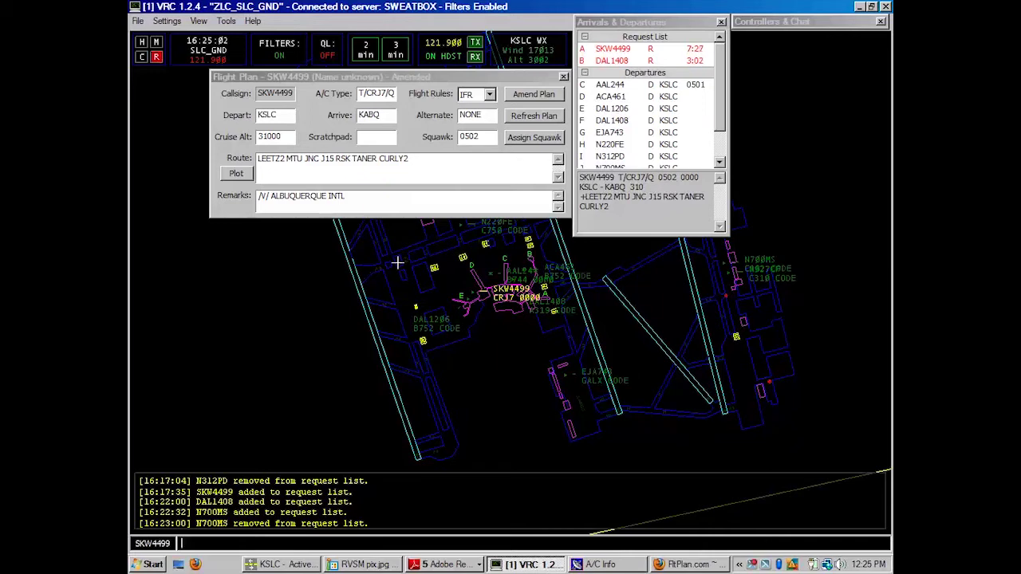
pyautogui.moveTo(346, 196); pyautogui.dragTo(289, 201)
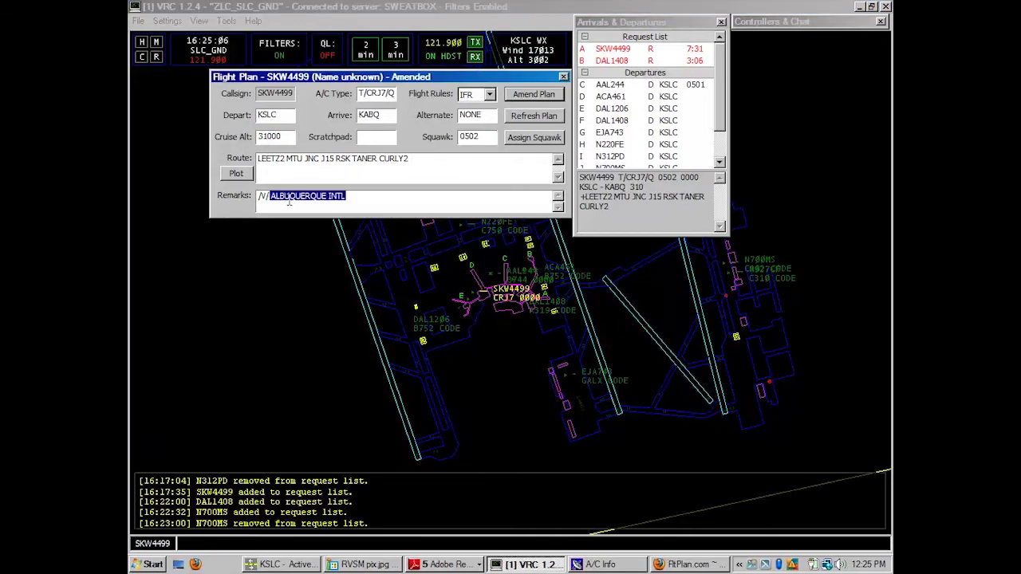
# Delete ALBUQUERQUE INTL from SKW4499's remarks and remove the aircraft from the request list
pyautogui.press('BackSpace')
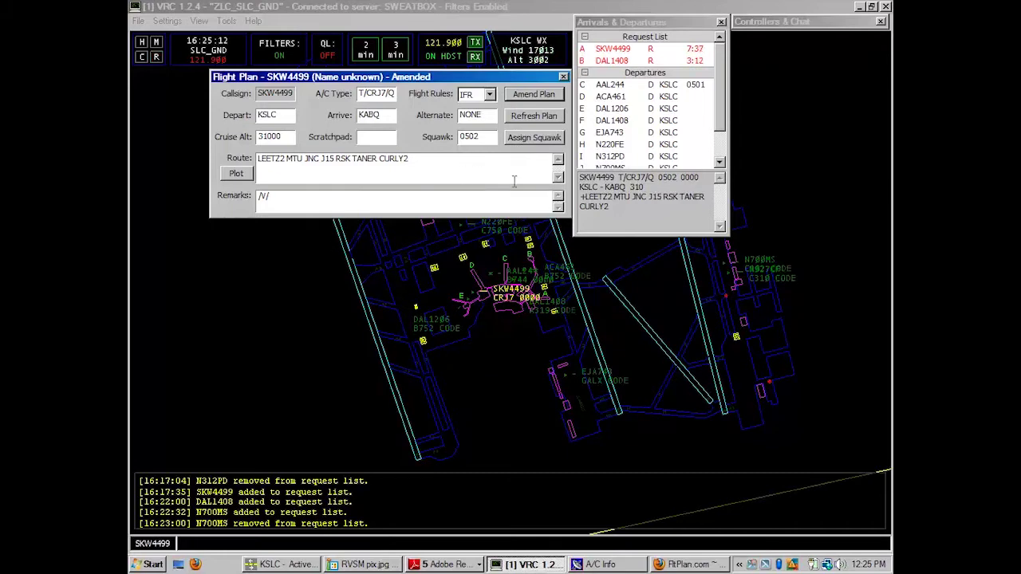
pyautogui.click(388, 449)
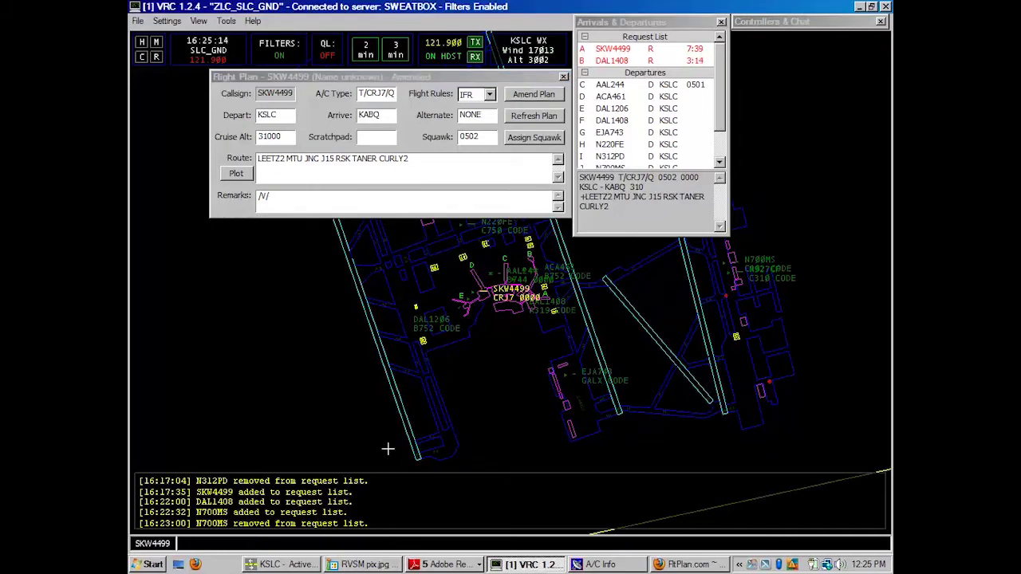
pyautogui.press('Delete')
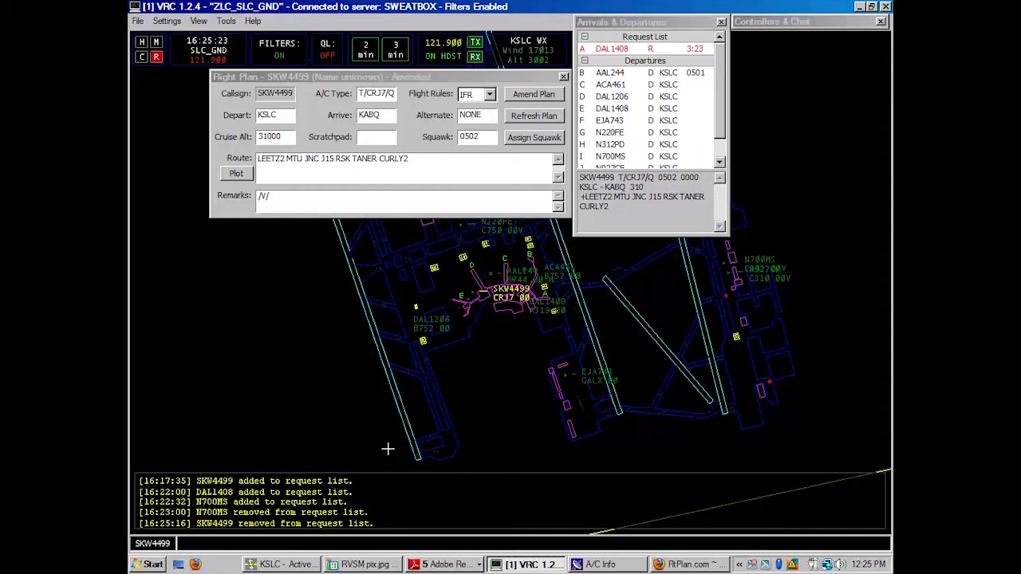
# Select DAL1408 by its flight number 1408 and open its flight plan
pyautogui.write('1408')
pyautogui.press('Return')
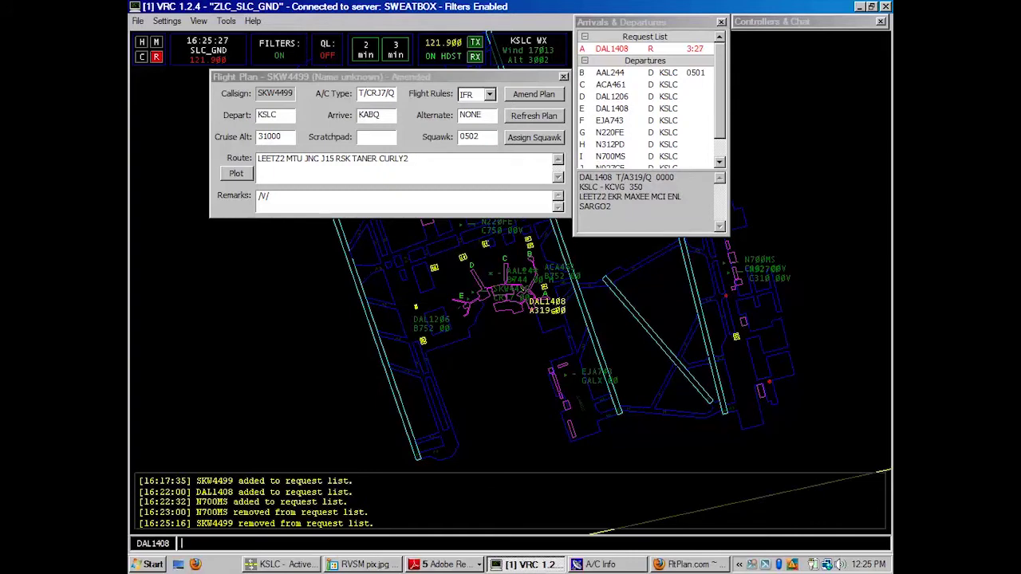
pyautogui.press('F6')
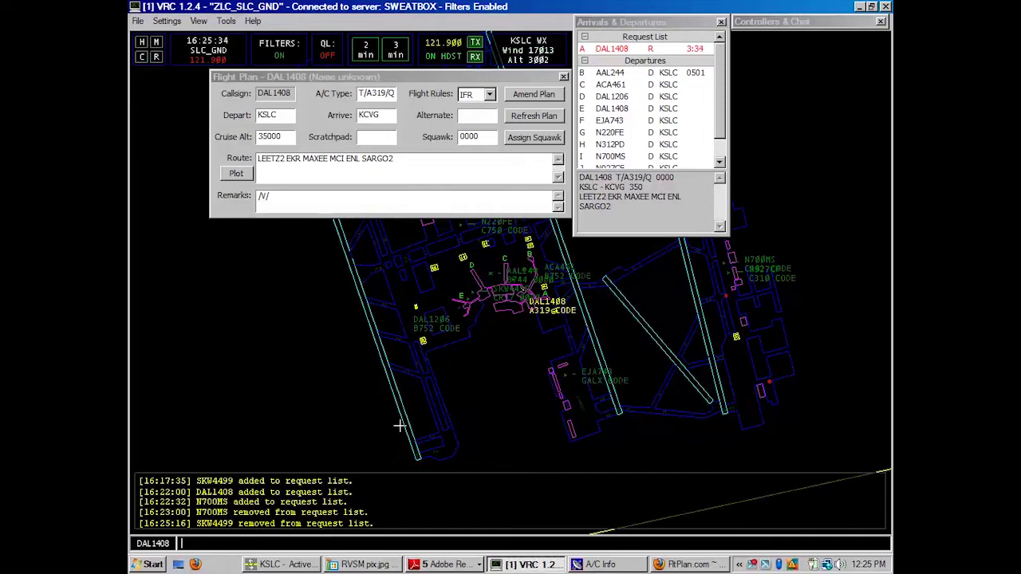
pyautogui.click(295, 90)
# Look up DAL1408's arrival airport KCVG in FltPlan.com Quick Info, using the code copied from its flight plan
pyautogui.doubleClick(379, 114)
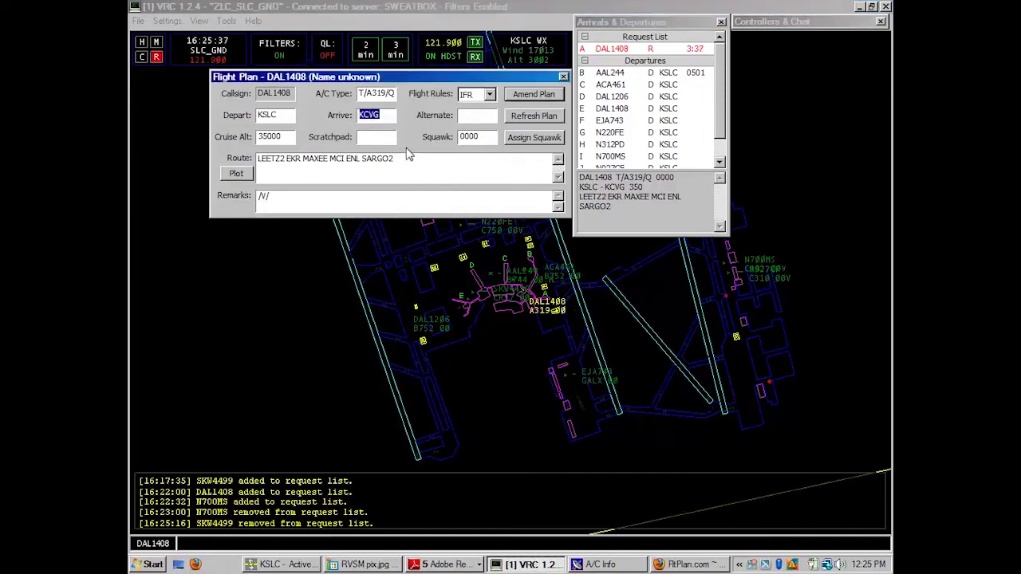
pyautogui.click(662, 564)
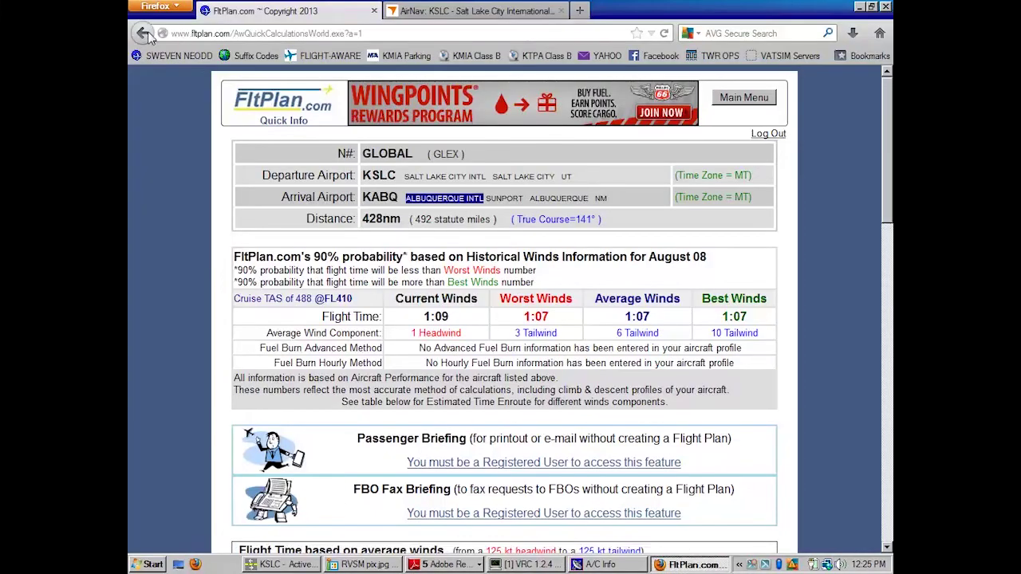
pyautogui.click(144, 34)
pyautogui.hotkey('ctrl', 'v')
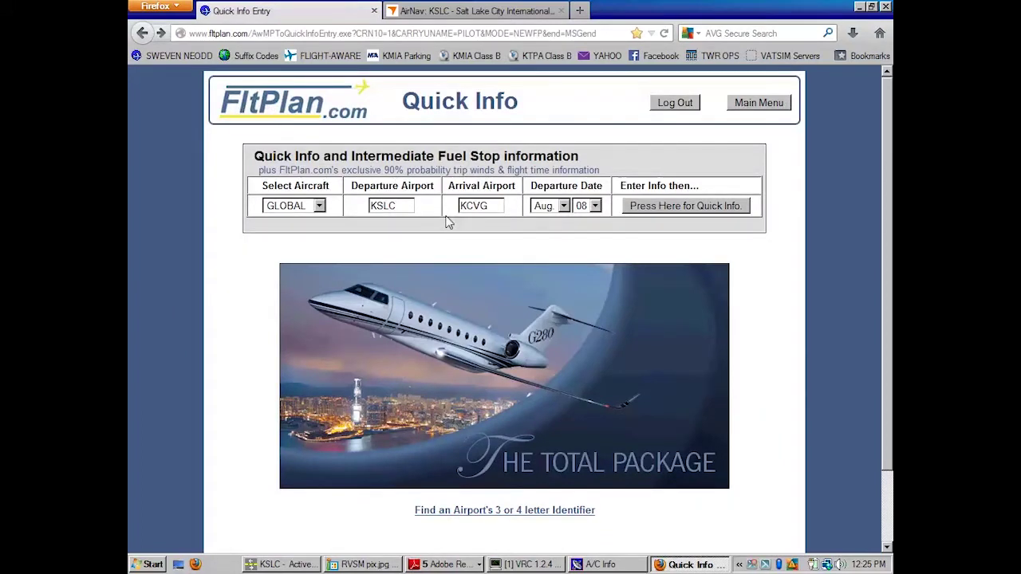
pyautogui.press('Return')
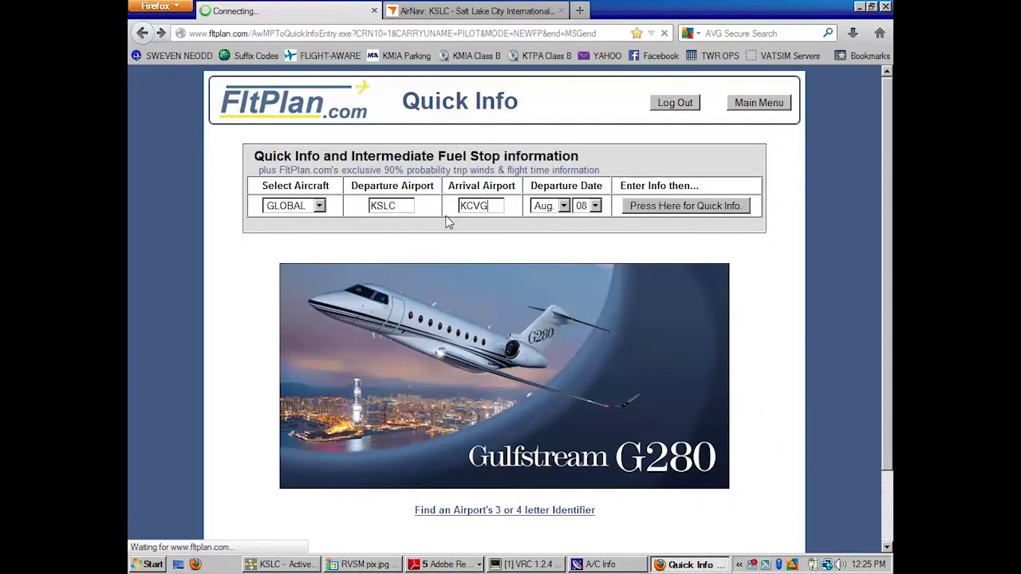
# Copy the arrival airport name into DAL1408's remarks in VRC, shorten it to "CINCINNATI apt" and amend the plan
pyautogui.moveTo(404, 198); pyautogui.dragTo(537, 202)
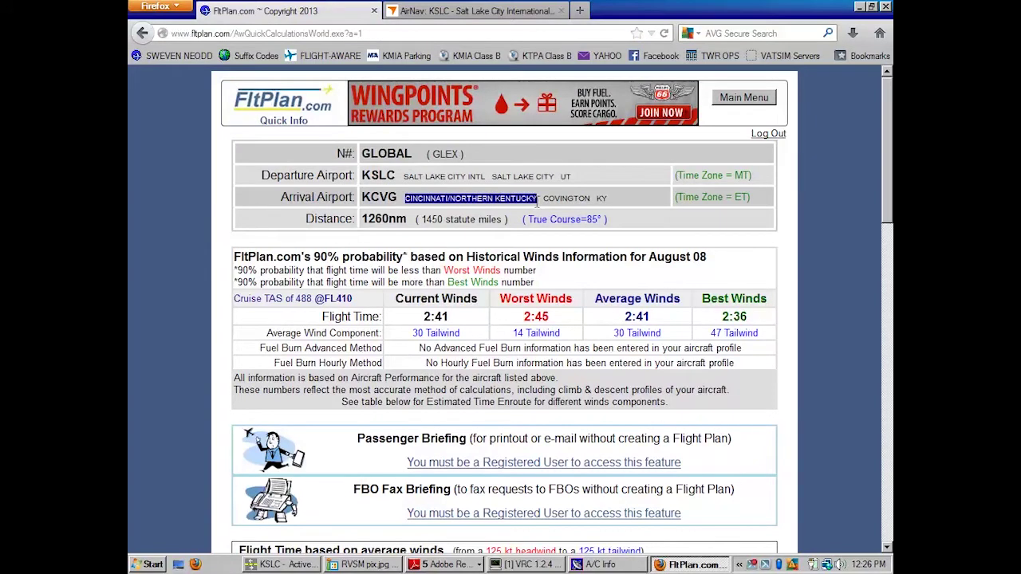
pyautogui.hotkey('alt', 'Tab')
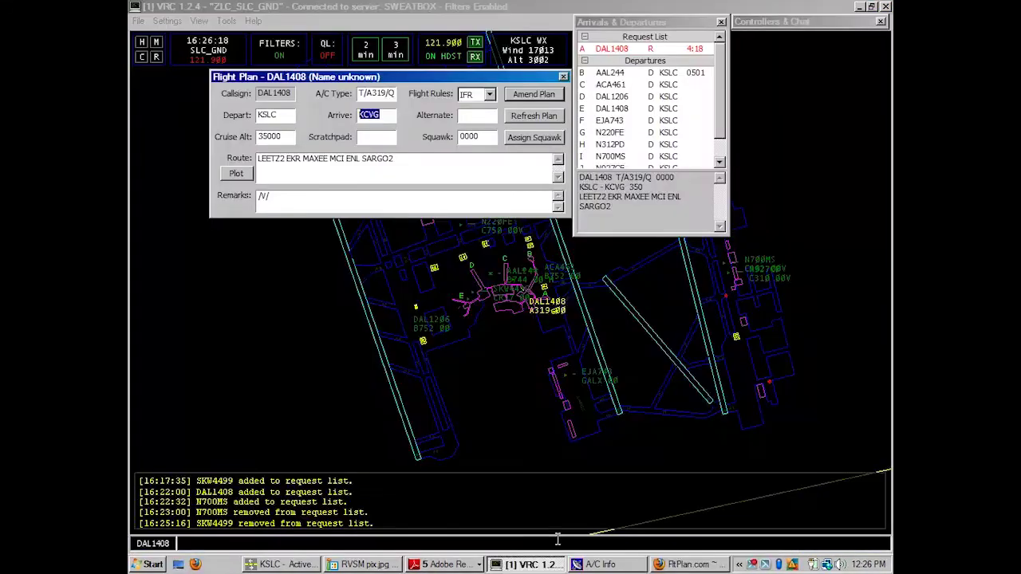
pyautogui.click(370, 202)
pyautogui.hotkey('ctrl', 'v')
pyautogui.moveTo(402, 197); pyautogui.dragTo(317, 197)
pyautogui.press('Delete')
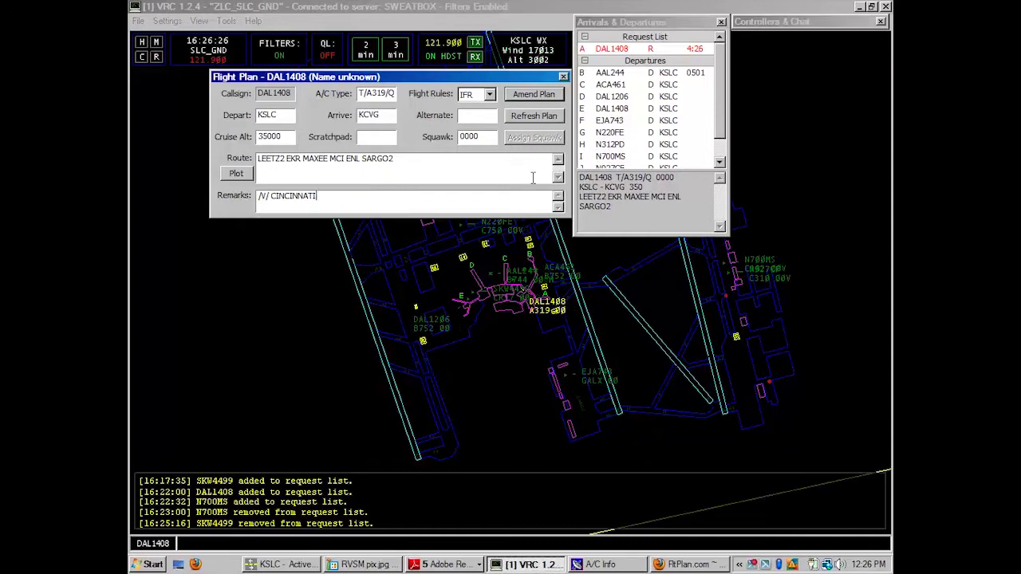
pyautogui.write('apt')
pyautogui.press('Return')
# Check the true course from KSLC to KCVG on FltPlan.com and return to DAL1408's flight plan in VRC
pyautogui.hotkey('alt', 'Tab')
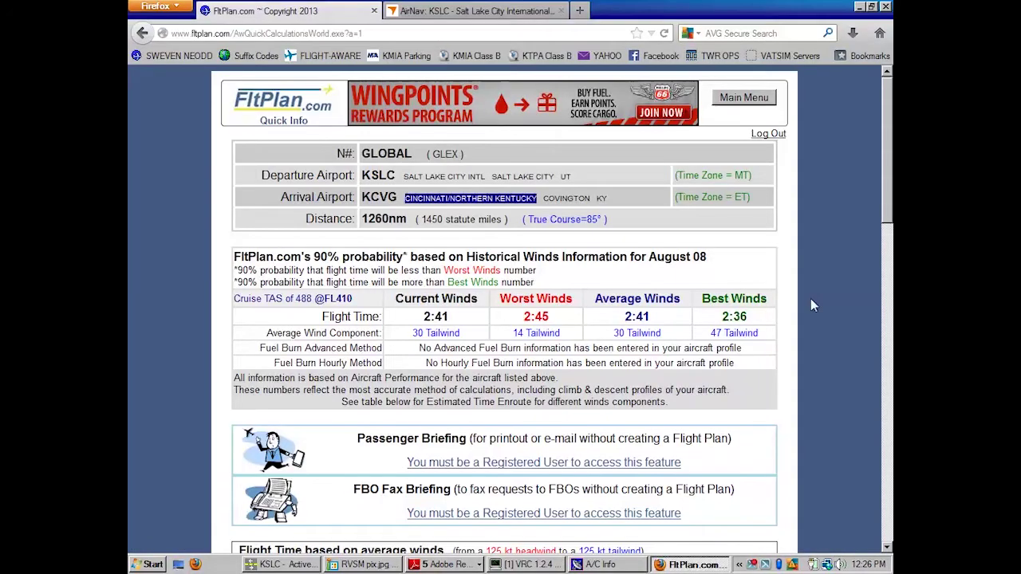
pyautogui.doubleClick(591, 219)
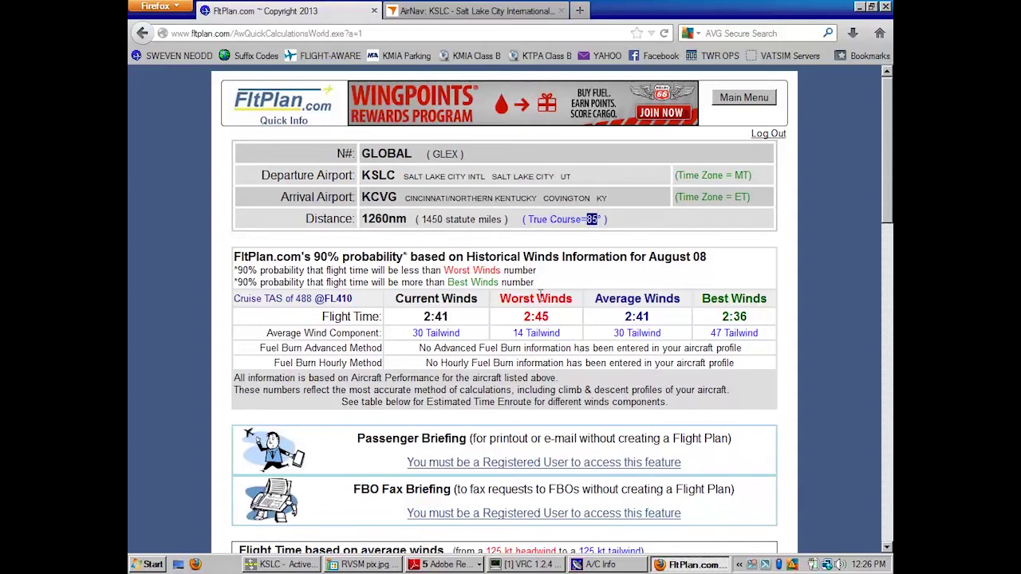
pyautogui.click(551, 565)
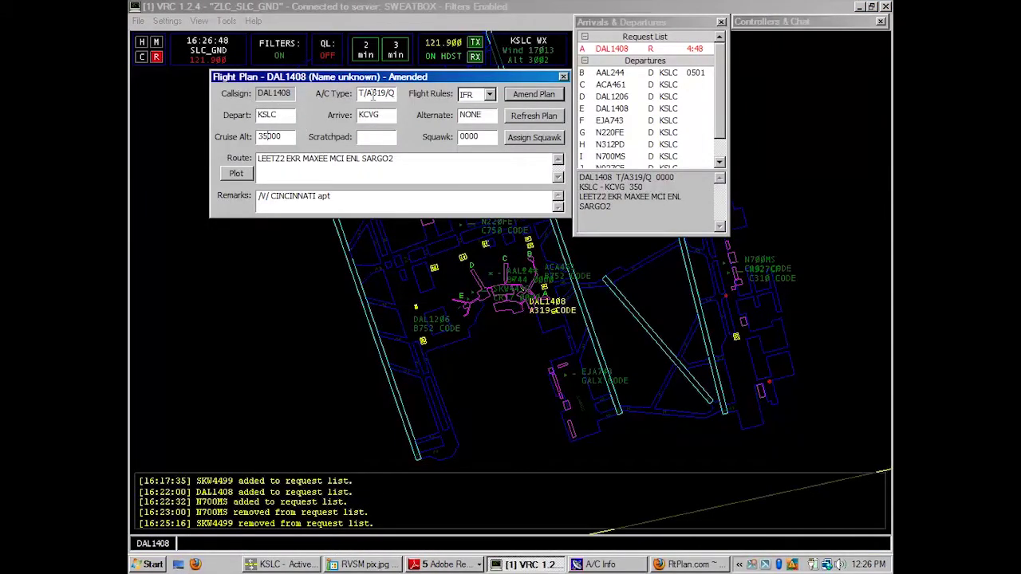
# Remove the equipment suffix from DAL1408's aircraft type so the entry reads T/A319
pyautogui.click(391, 93)
pyautogui.press('BackSpace')
pyautogui.press('BackSpace')
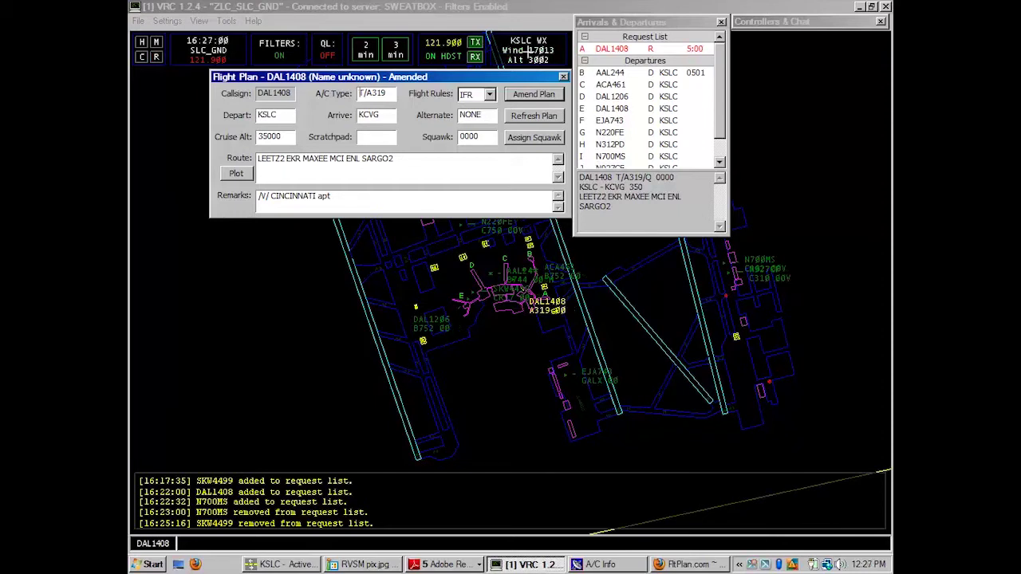
# Review the departure airport, arrival airport, cruise altitude and aircraft type in DAL1408's flight plan
pyautogui.moveTo(279, 114); pyautogui.dragTo(253, 112)
pyautogui.moveTo(381, 114); pyautogui.dragTo(358, 114)
pyautogui.click(277, 137)
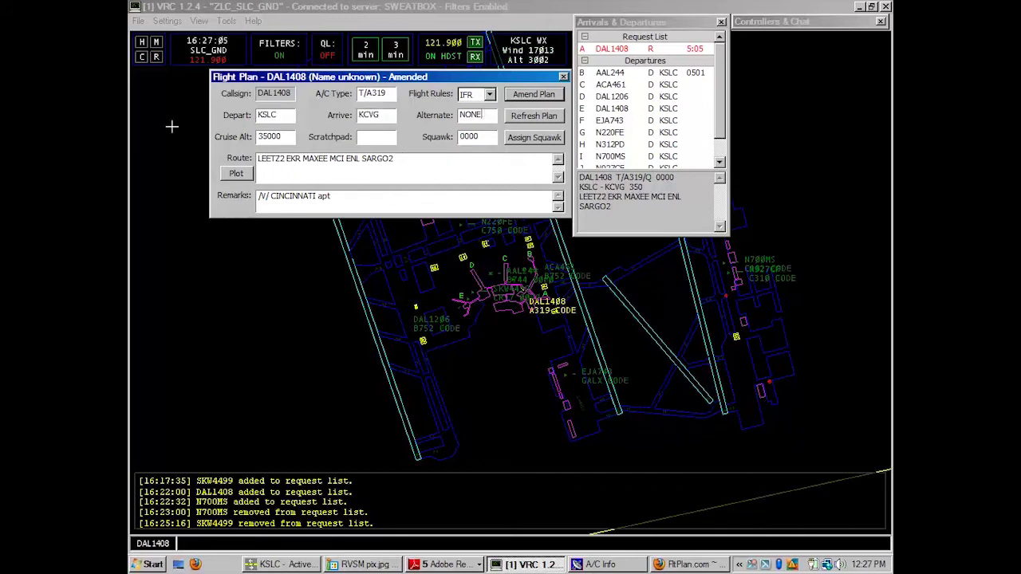
pyautogui.moveTo(278, 136); pyautogui.dragTo(232, 155)
pyautogui.click(391, 92)
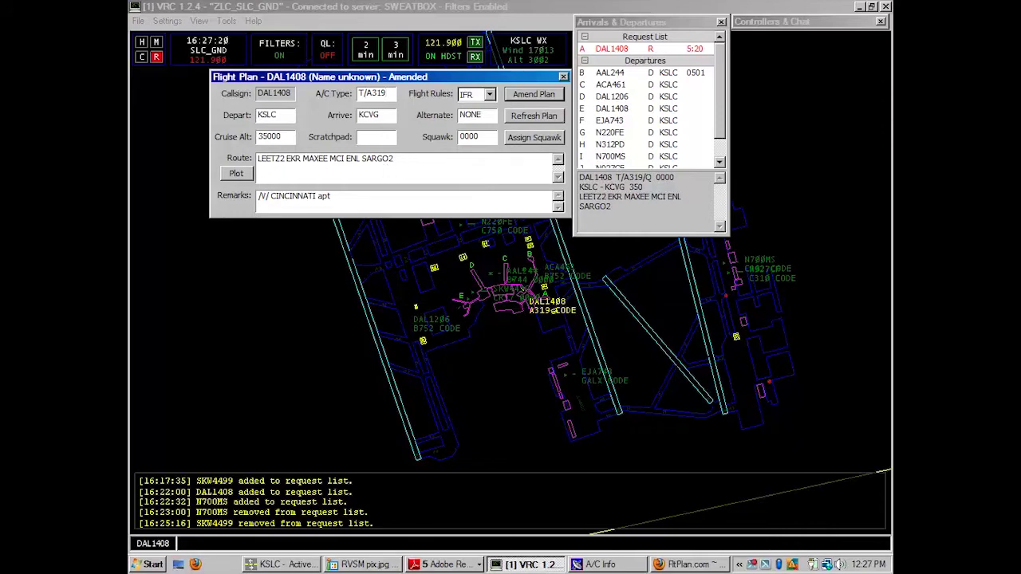
# Check DAL1408's LEETZ2 departure against the KSLC SID reference for its navigation type
pyautogui.doubleClick(285, 160)
pyautogui.click(440, 166)
pyautogui.click(448, 564)
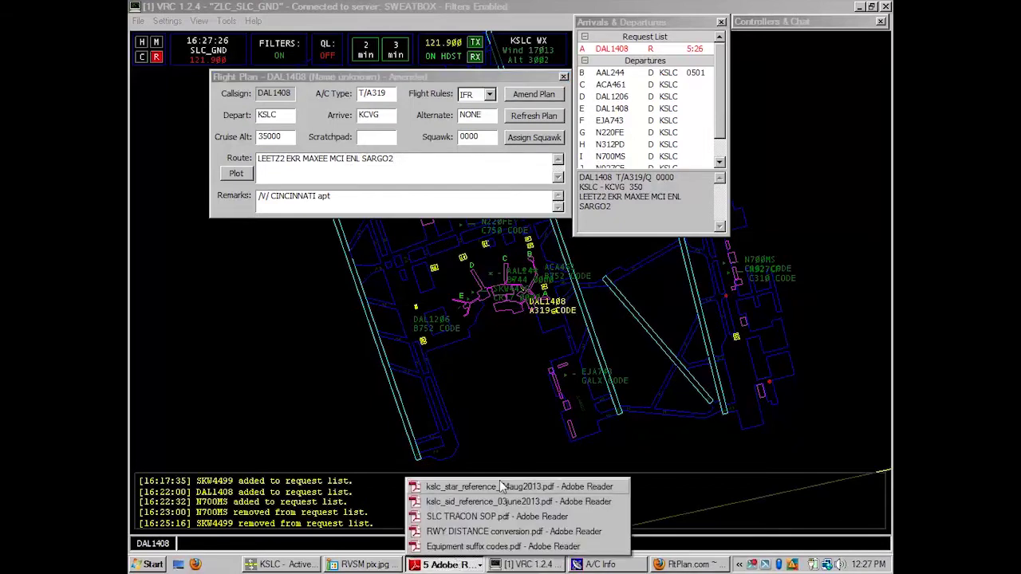
pyautogui.click(510, 502)
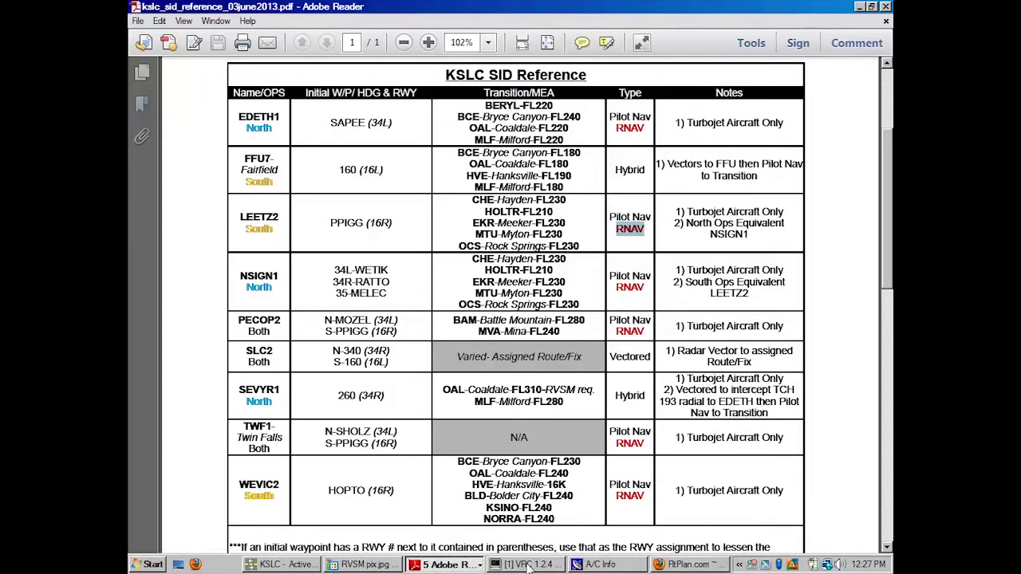
# Examine the RNAV and advanced RNAV entries in the Equipment suffix codes PDF, including /I, /E and /F
pyautogui.click(470, 564)
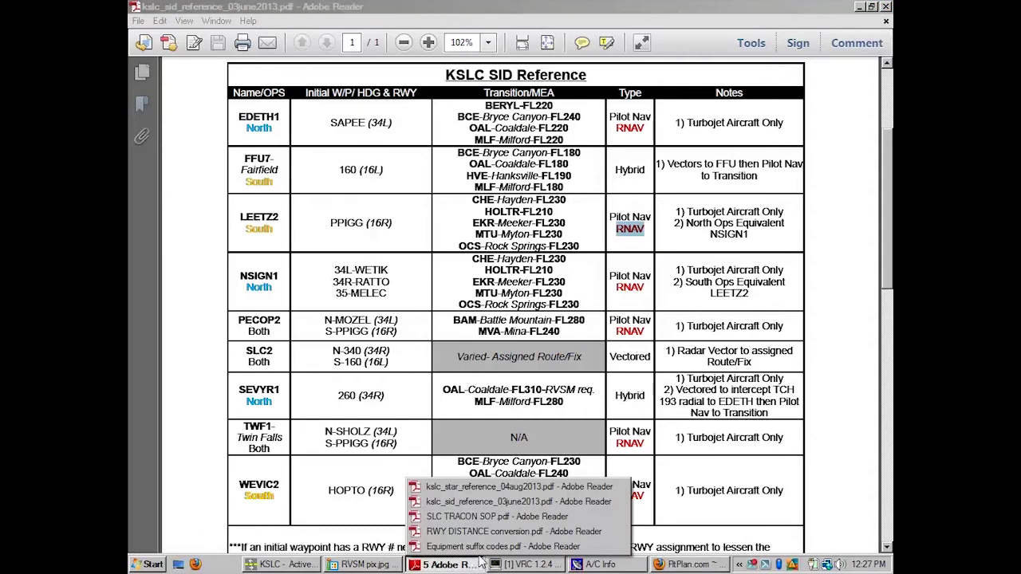
pyautogui.click(502, 547)
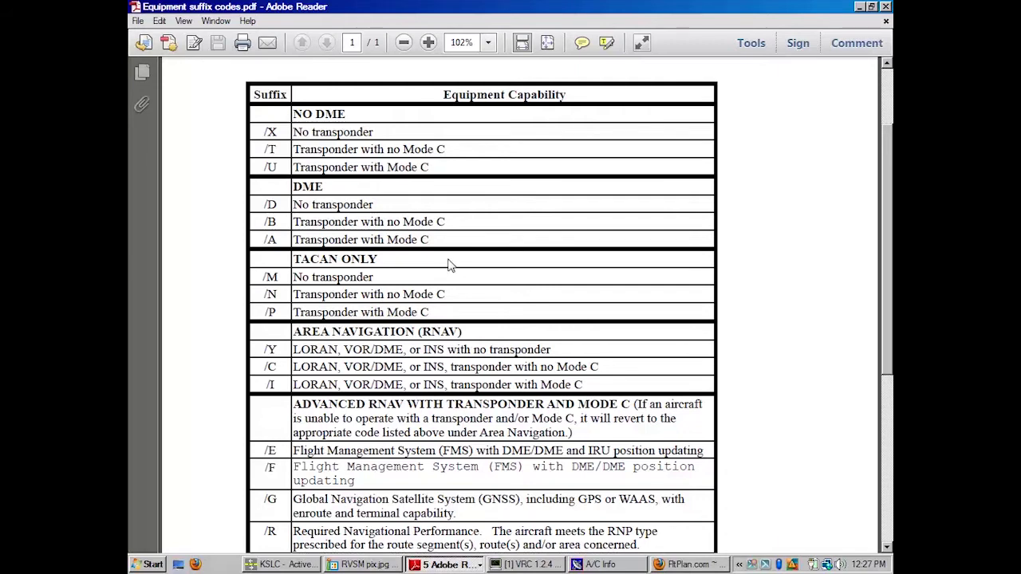
pyautogui.scroll(-5, 451, 262)
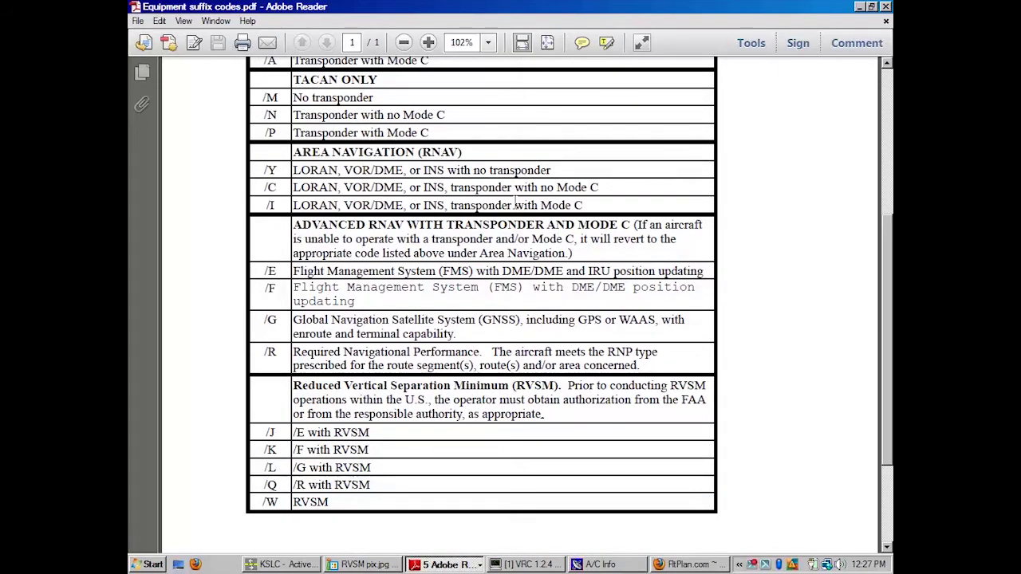
pyautogui.moveTo(472, 170); pyautogui.dragTo(293, 149)
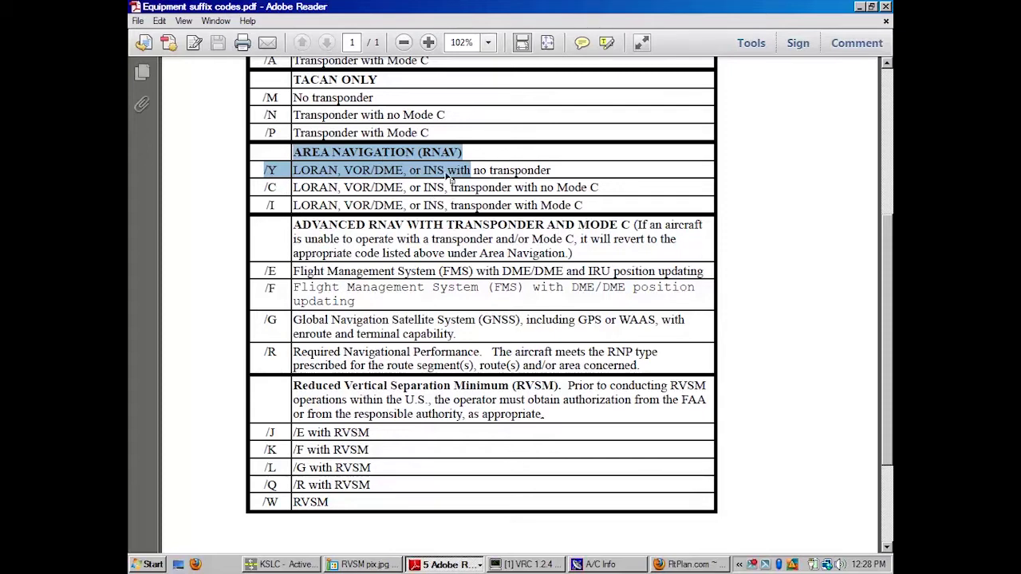
pyautogui.click(336, 205)
pyautogui.moveTo(339, 205); pyautogui.dragTo(293, 205)
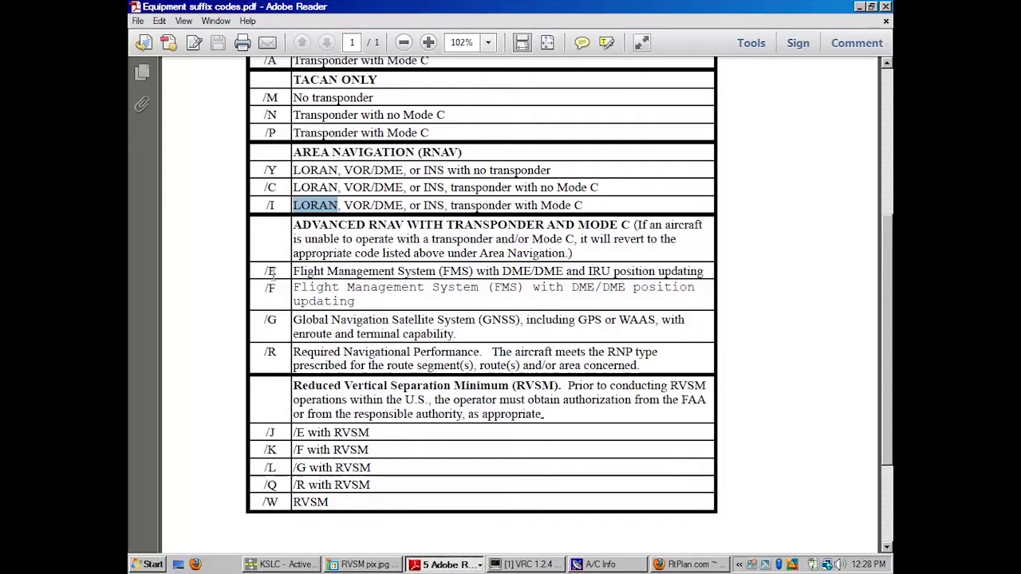
pyautogui.moveTo(278, 271); pyautogui.dragTo(252, 270)
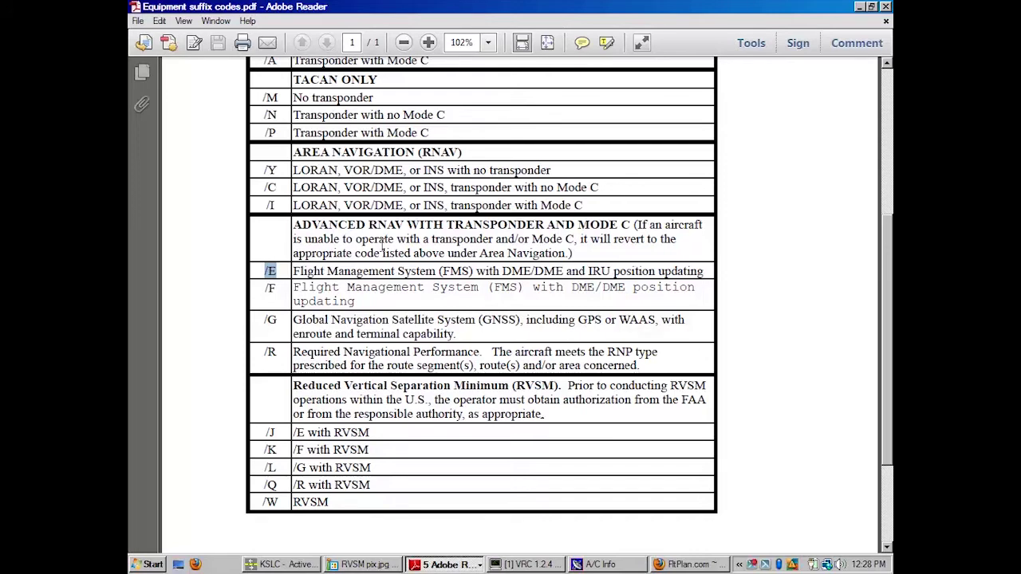
pyautogui.moveTo(324, 276); pyautogui.dragTo(693, 278)
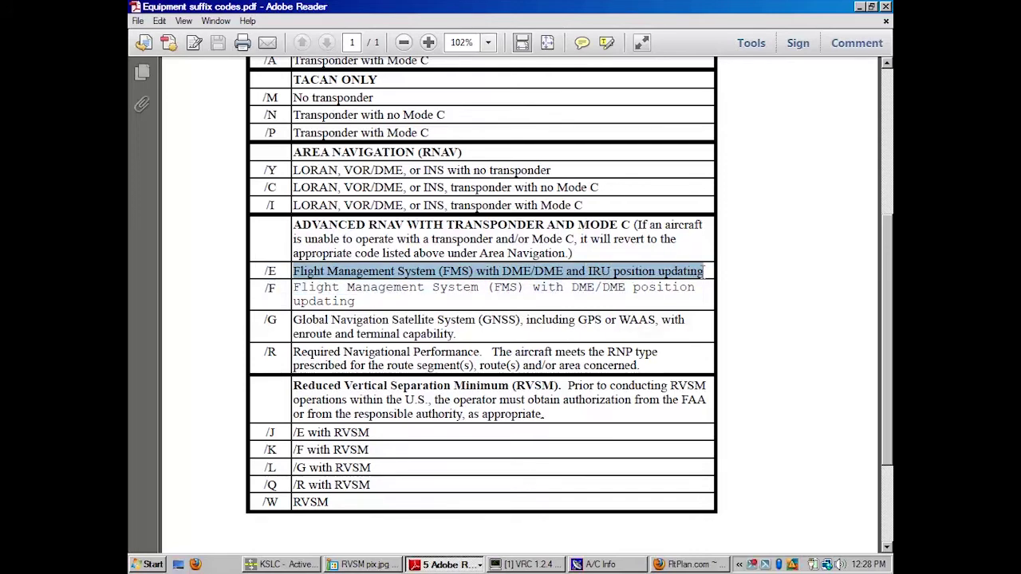
pyautogui.moveTo(380, 300); pyautogui.dragTo(378, 318)
pyautogui.click(380, 317)
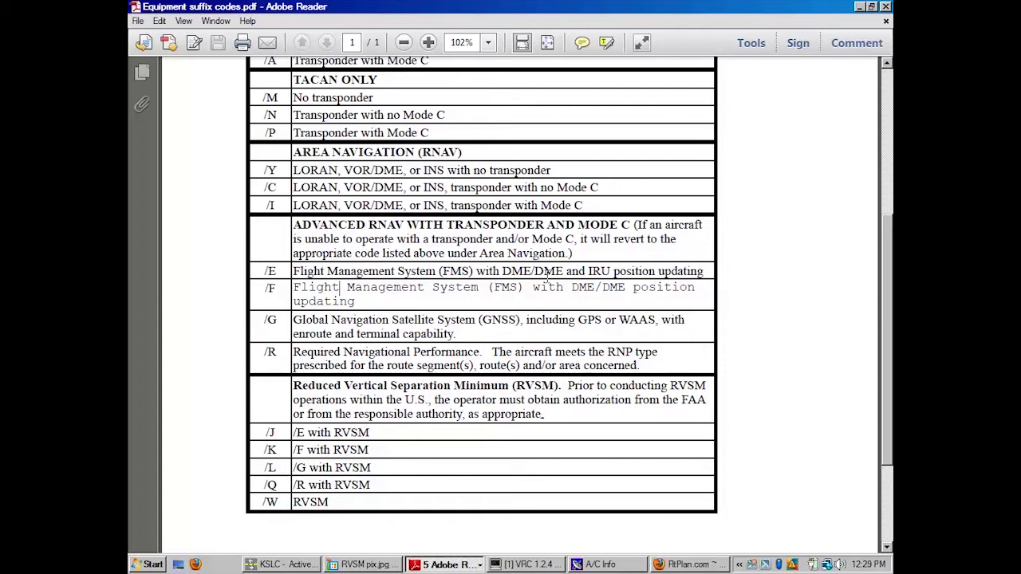
# Return to VRC and recheck the cruise altitude and LEETZ2 departure in DAL1408's flight plan
pyautogui.click(533, 564)
pyautogui.moveTo(269, 136); pyautogui.dragTo(236, 138)
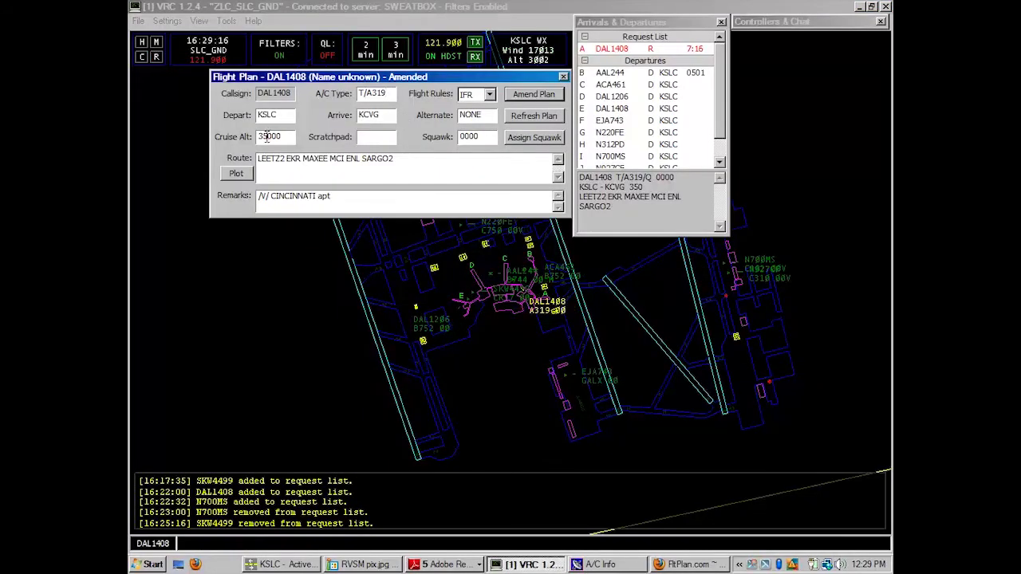
pyautogui.click(446, 564)
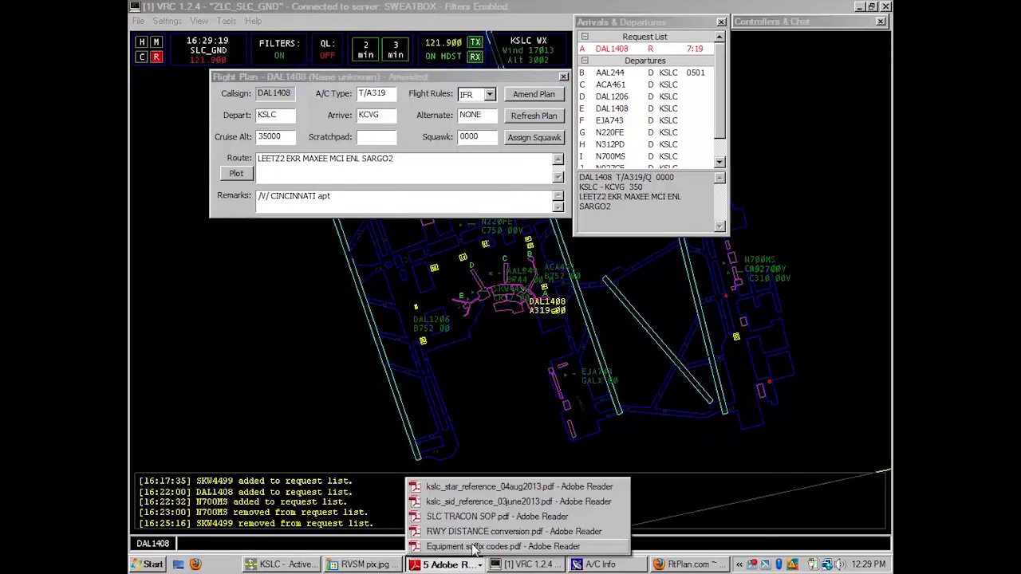
pyautogui.click(187, 258)
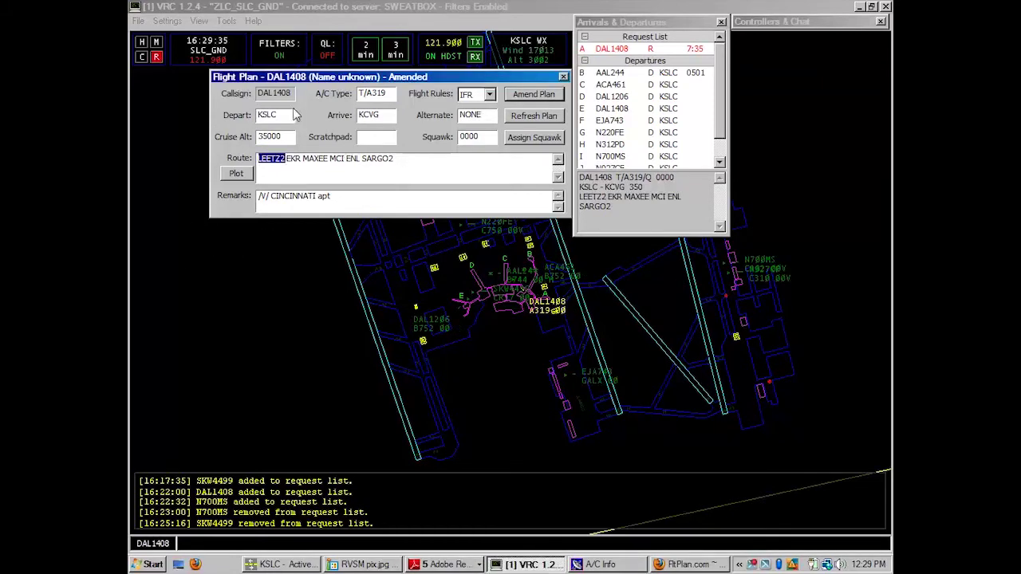
pyautogui.moveTo(269, 137); pyautogui.dragTo(258, 136)
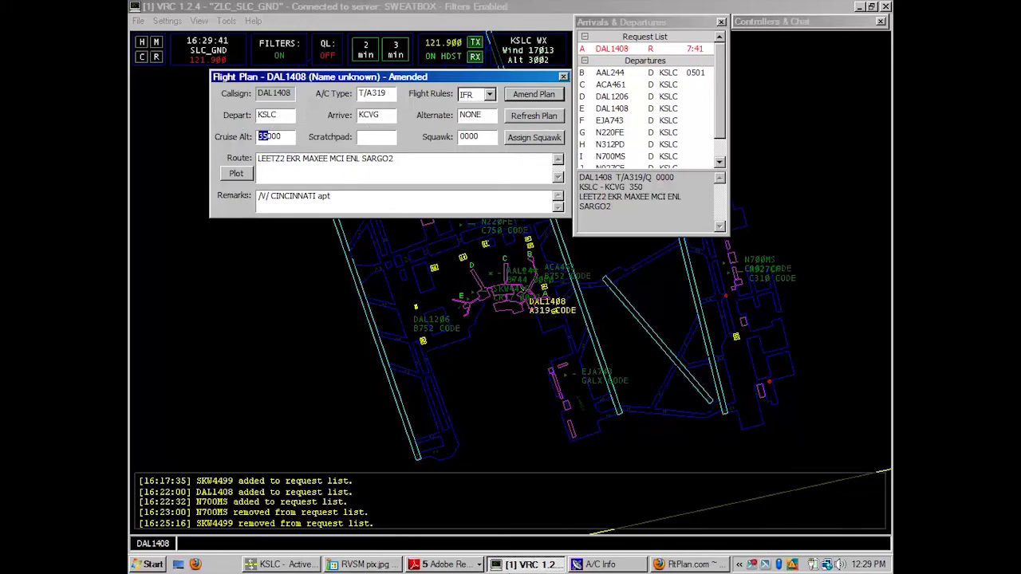
# Reopen the Equipment suffix codes PDF and examine the RVSM suffixes alongside the advanced RNAV ones
pyautogui.click(443, 564)
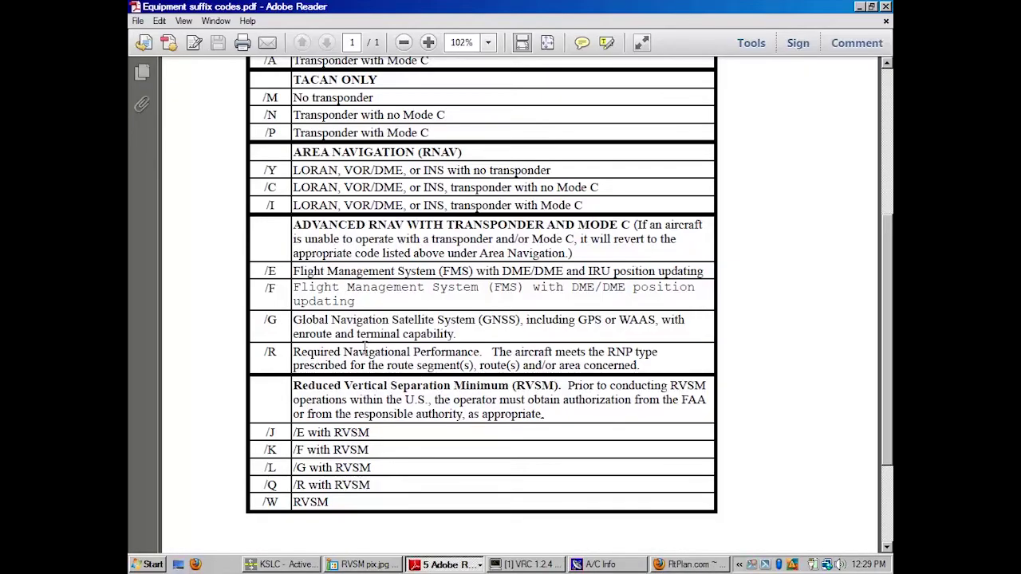
pyautogui.scroll(-4, 366, 351)
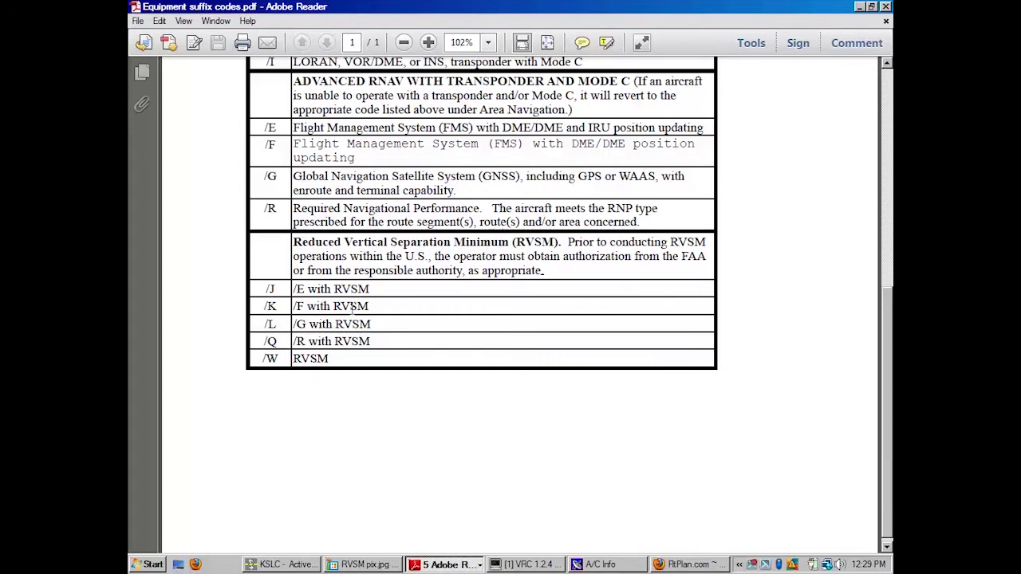
pyautogui.scroll(1, 399, 363)
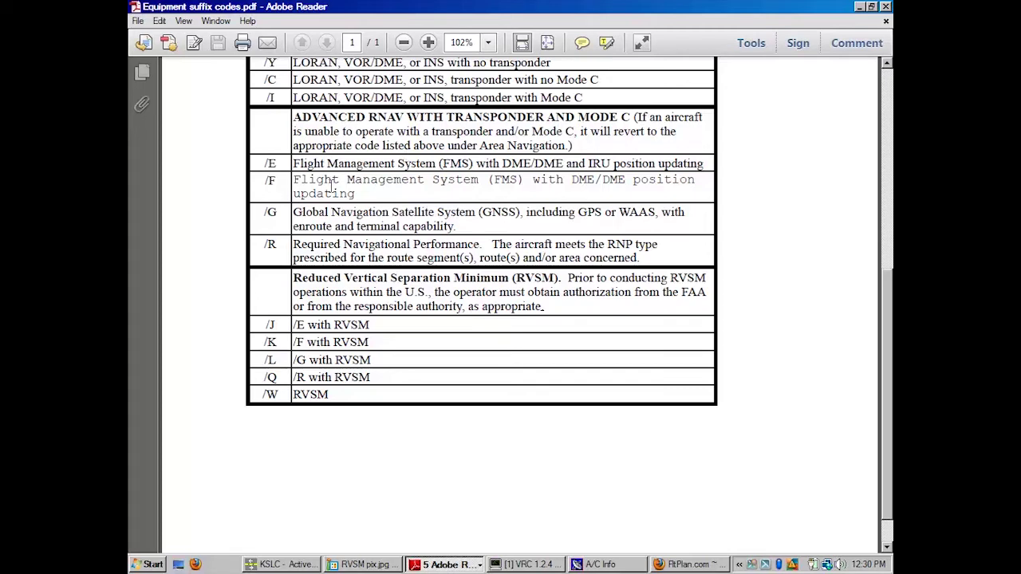
# Compare the /F flight management entry with the /K RVSM entry in the Equipment suffix codes PDF
pyautogui.moveTo(293, 180); pyautogui.dragTo(424, 180)
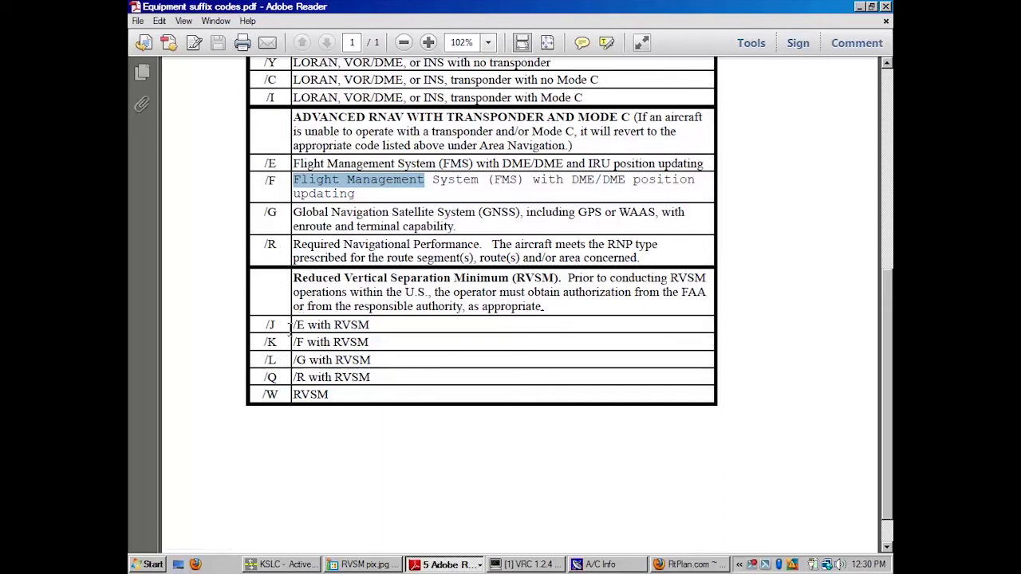
pyautogui.moveTo(279, 342); pyautogui.dragTo(260, 341)
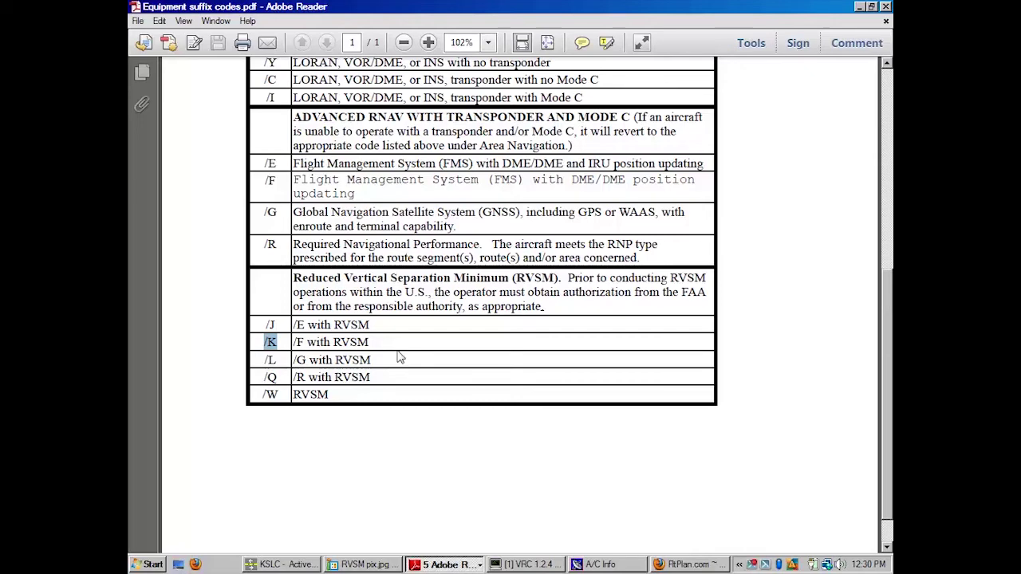
pyautogui.moveTo(294, 342); pyautogui.dragTo(391, 345)
# Switch back to VRC and add the /K equipment suffix to the A319 aircraft type in DAL1408's flight plan
pyautogui.click(530, 564)
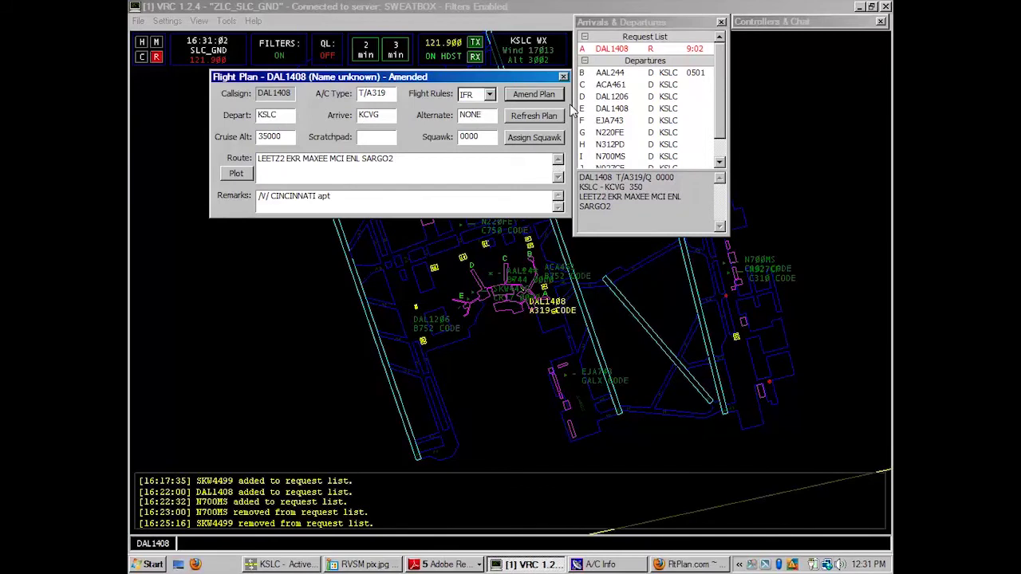
pyautogui.write('/K')
pyautogui.click(303, 341)
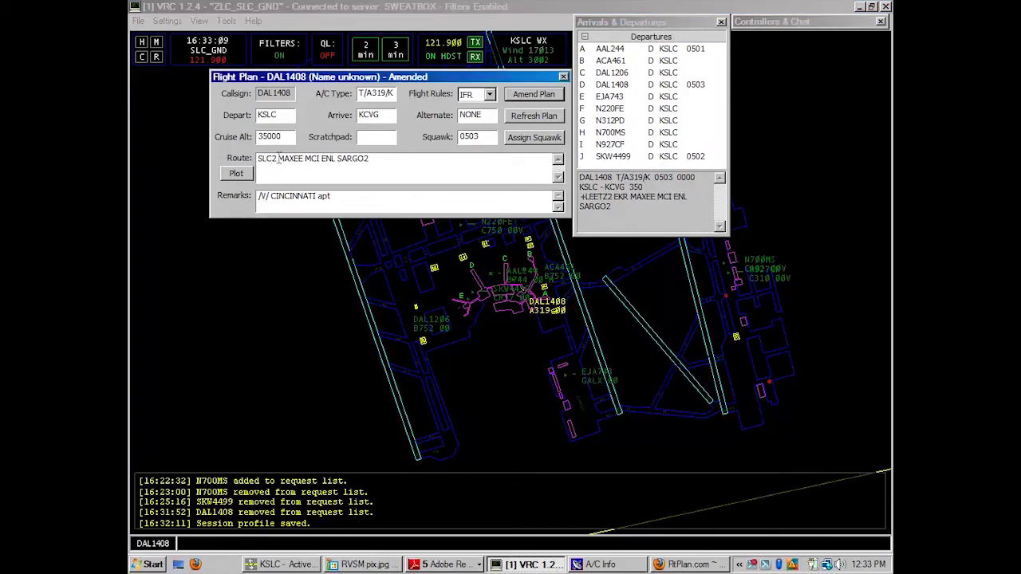
# Change DAL1408's equipment suffix to /A and its cruise altitude to 15000 in the flight plan
pyautogui.click(394, 93)
pyautogui.press('BackSpace')
pyautogui.write('A')
pyautogui.click(259, 136)
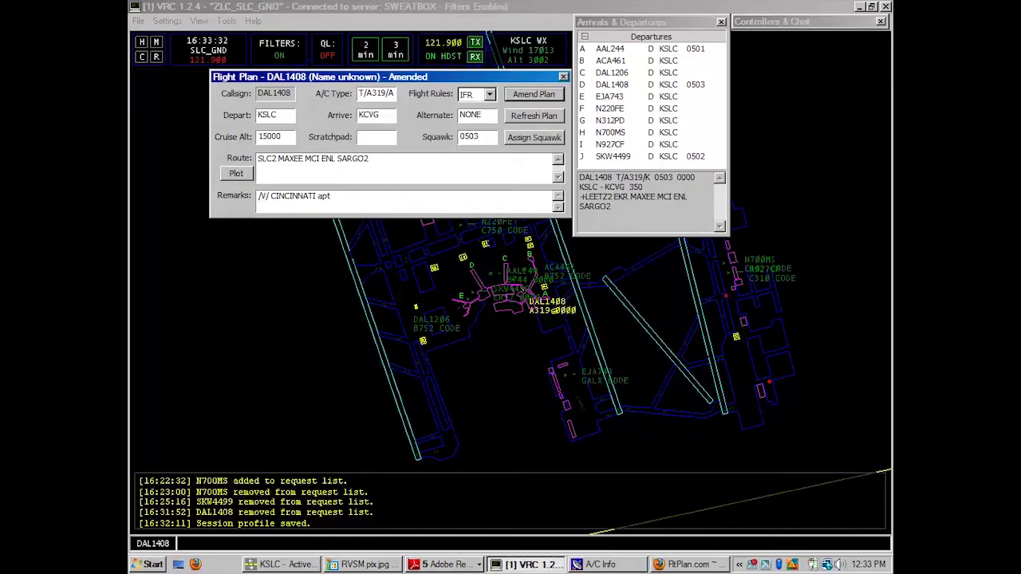
pyautogui.click(697, 366)
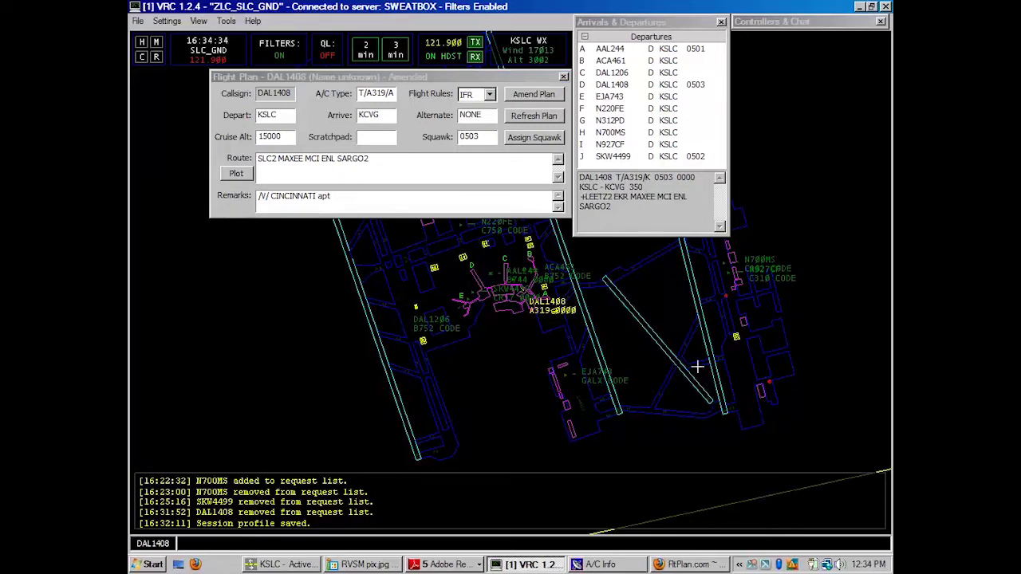
# Look up DAL1408's aircraft type A319/A in the Aircraft, Airline and Airport Information Decoder
pyautogui.hotkey('alt', 'Tab')
pyautogui.hotkey('shift', 'Right')
pyautogui.hotkey('shift', 'Right')
pyautogui.hotkey('shift', 'Right')
pyautogui.hotkey('shift', 'Right')
pyautogui.hotkey('shift', 'Right')
pyautogui.hotkey('shift', 'Right')
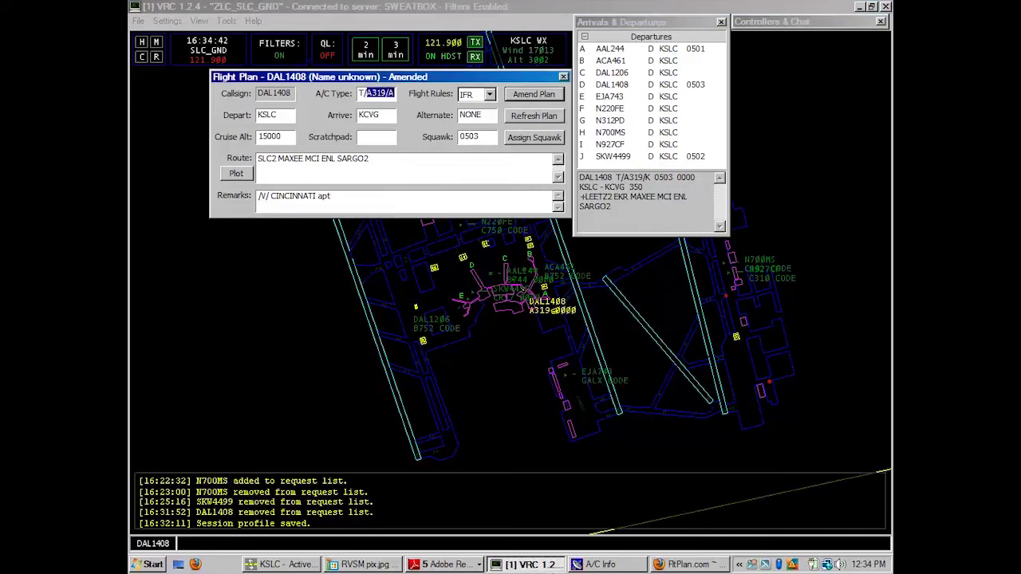
pyautogui.click(592, 565)
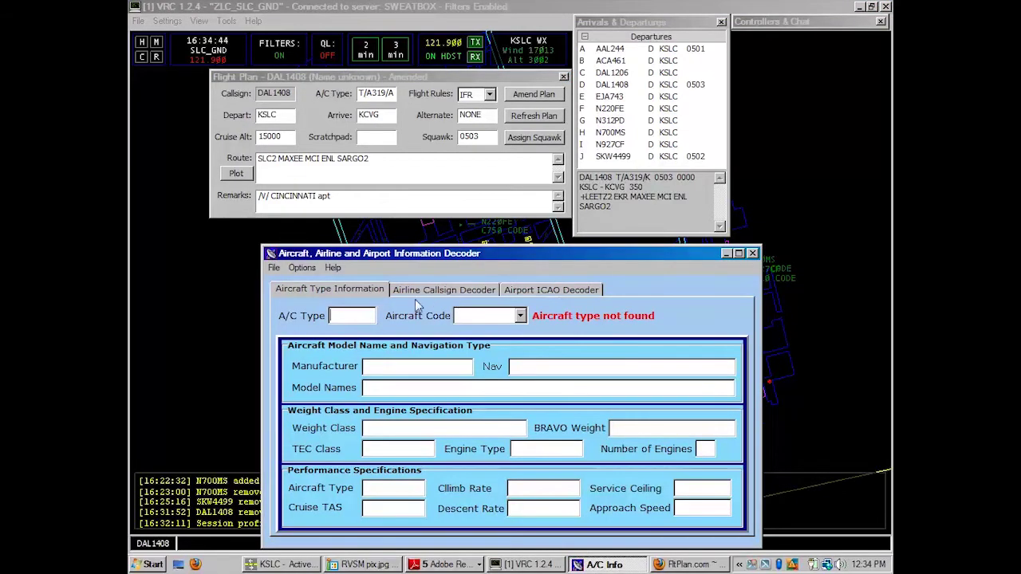
pyautogui.write('A319')
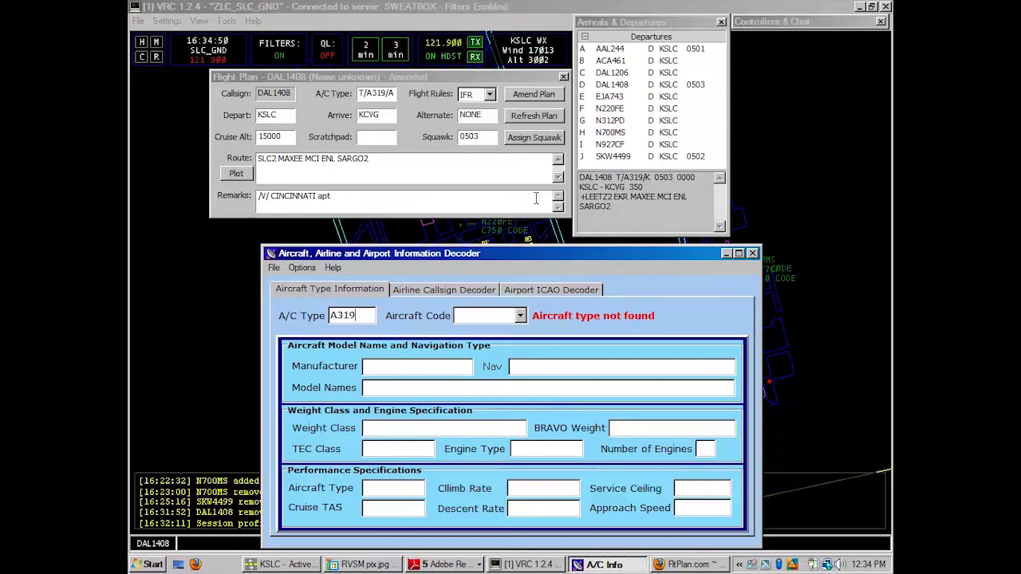
pyautogui.write('/A')
pyautogui.press('Tab')
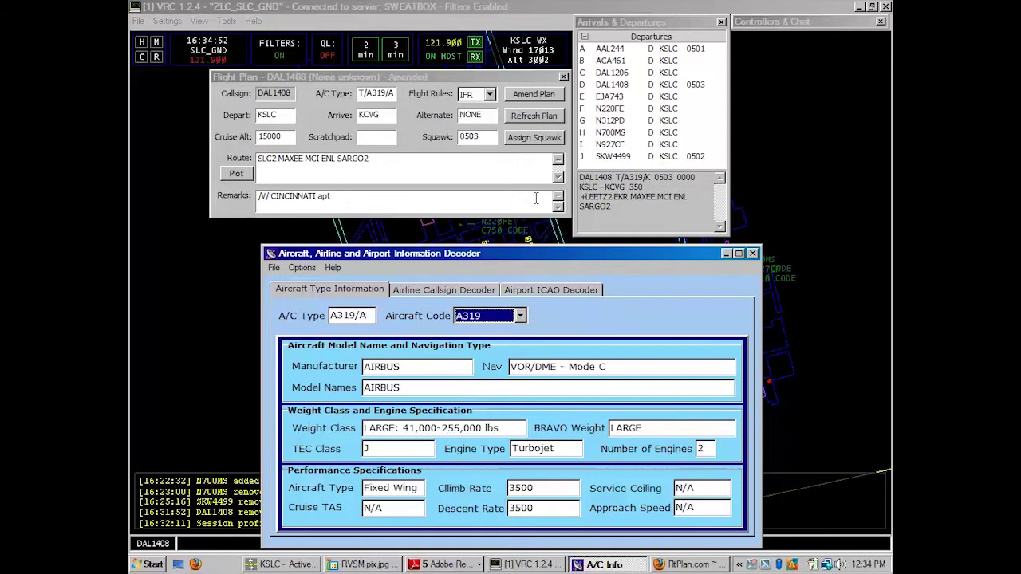
# Examine the decoder's navigation type for A319/A, including its DME and transponder mode
pyautogui.press('Tab')
pyautogui.moveTo(649, 367); pyautogui.dragTo(490, 385)
pyautogui.click(612, 366)
pyautogui.doubleClick(546, 366)
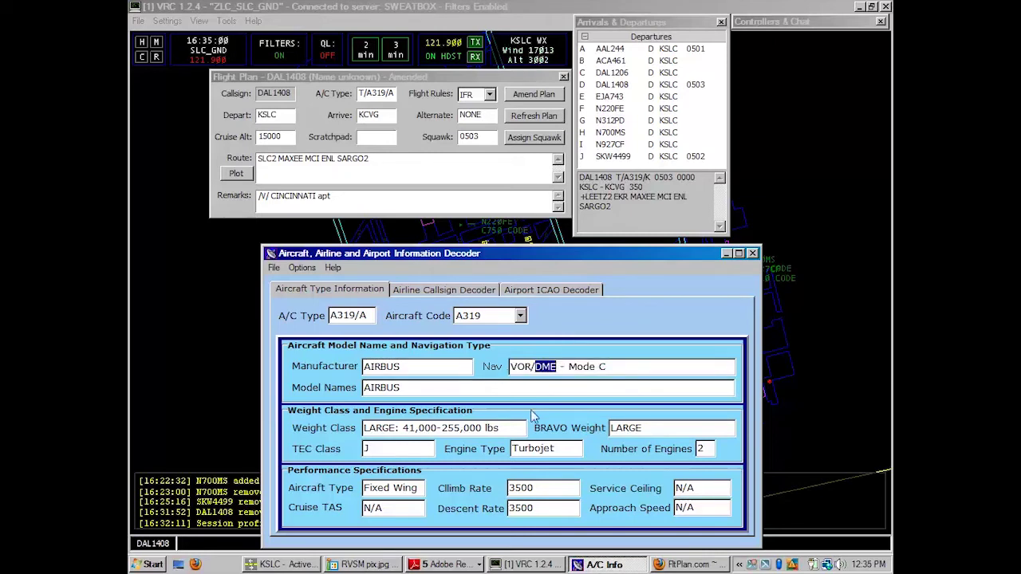
pyautogui.moveTo(577, 366); pyautogui.dragTo(614, 366)
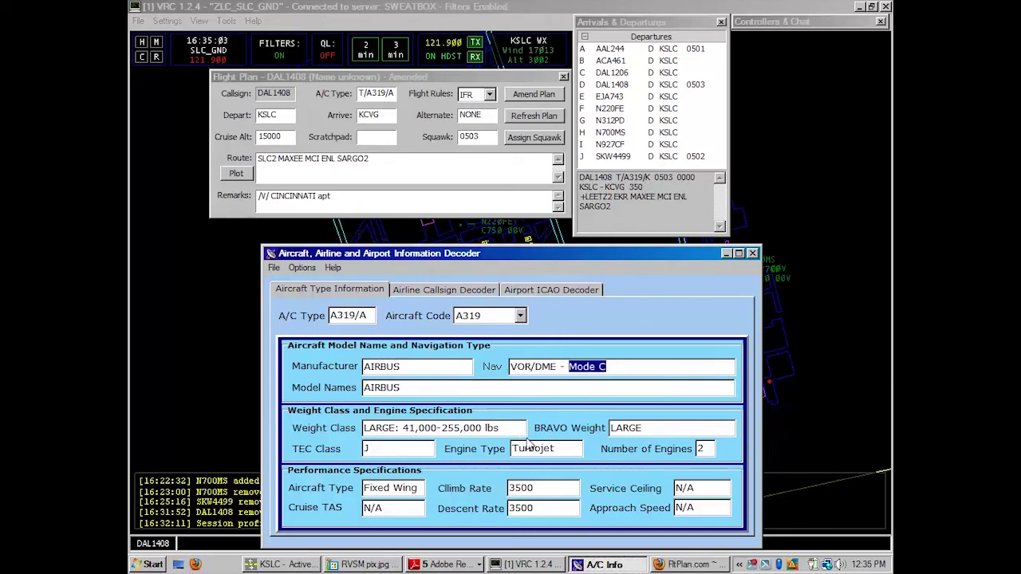
# Return to DAL1408's flight plan and review the SLC2 departure, the MAXEE fix and the /A suffix
pyautogui.click(275, 159)
pyautogui.doubleClick(275, 160)
pyautogui.click(278, 160)
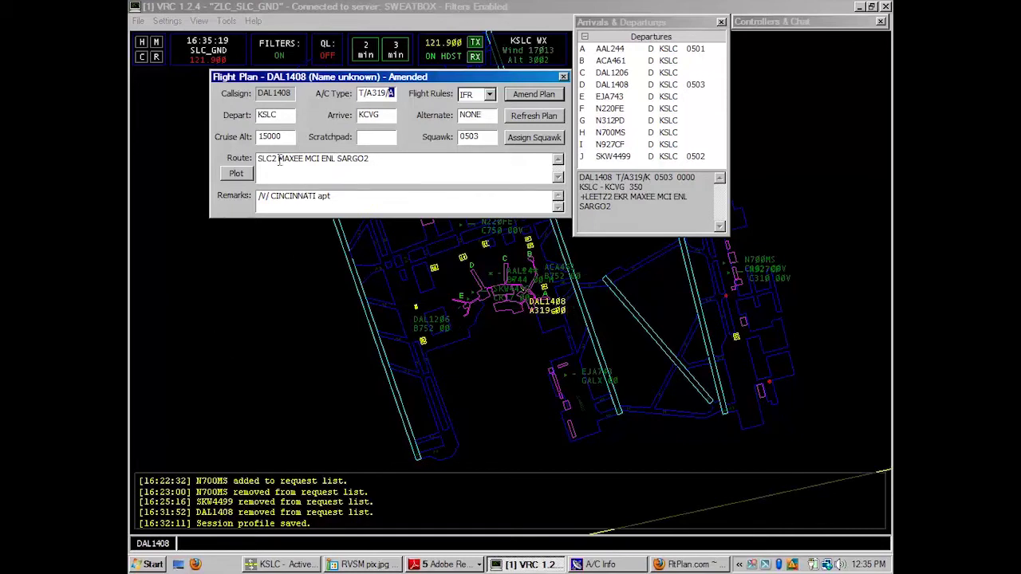
pyautogui.moveTo(278, 159); pyautogui.dragTo(304, 159)
pyautogui.click(424, 167)
pyautogui.doubleClick(390, 93)
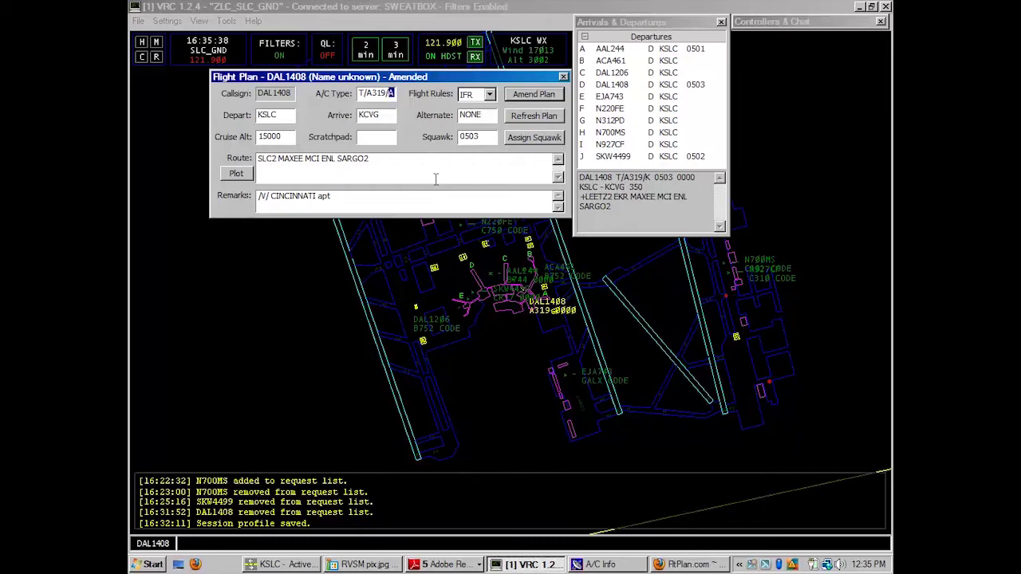
pyautogui.click(487, 182)
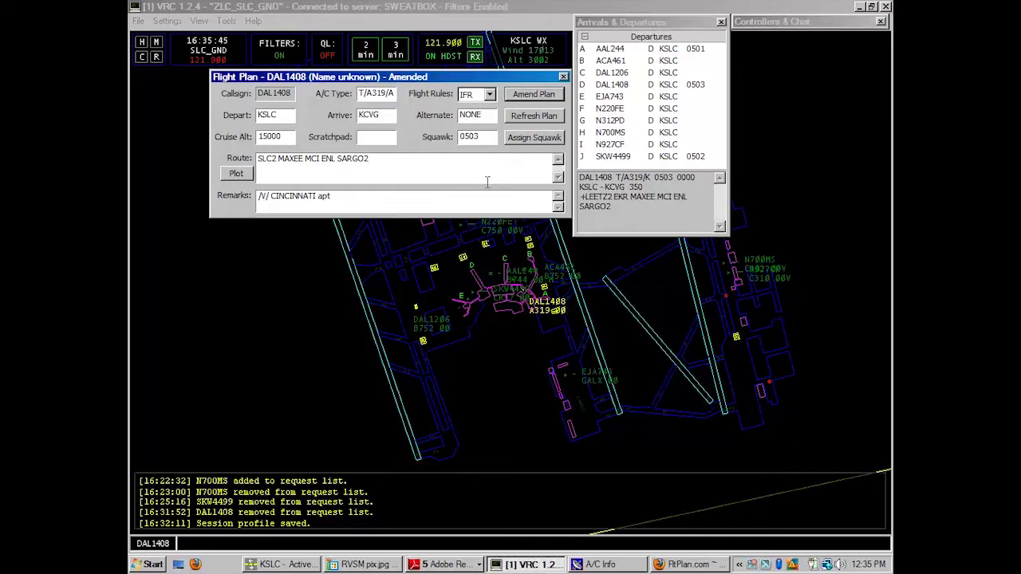
pyautogui.click(533, 338)
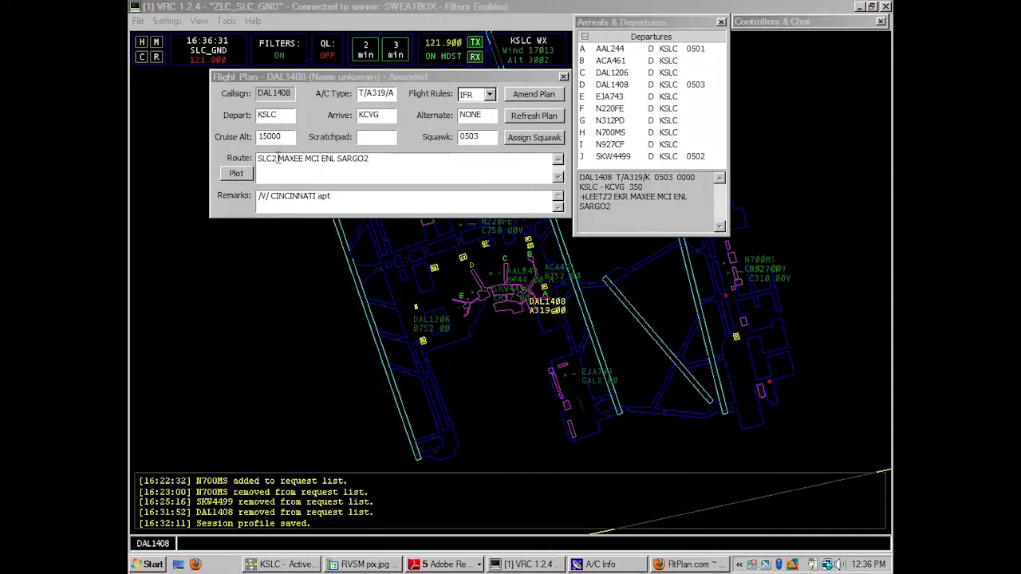
# Remove the SLC2 departure from the start of DAL1408's route, leaving MAXEE MCI ENL SARGO2
pyautogui.click(278, 158)
pyautogui.doubleClick(267, 158)
pyautogui.press('Delete')
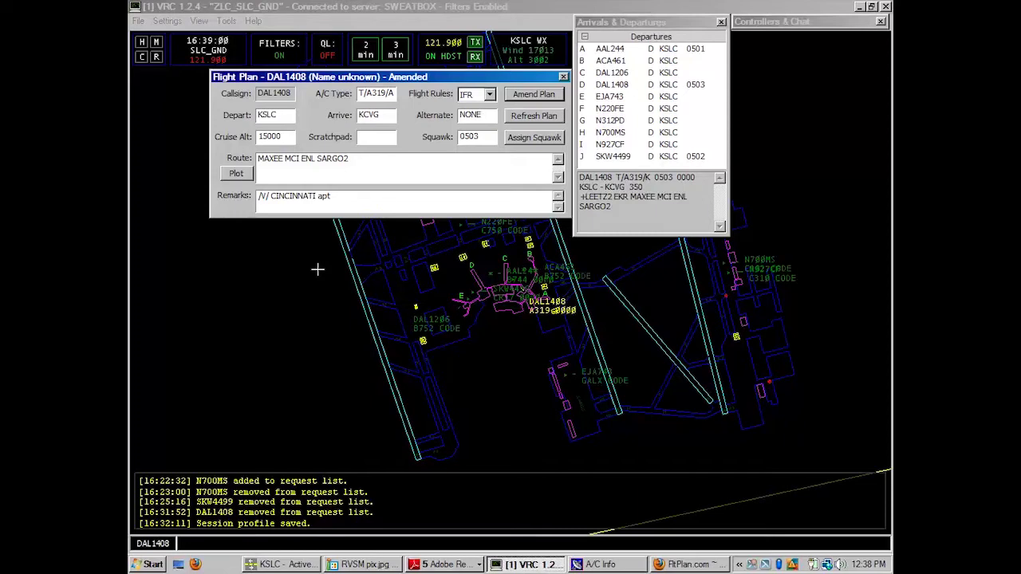
pyautogui.click(839, 356)
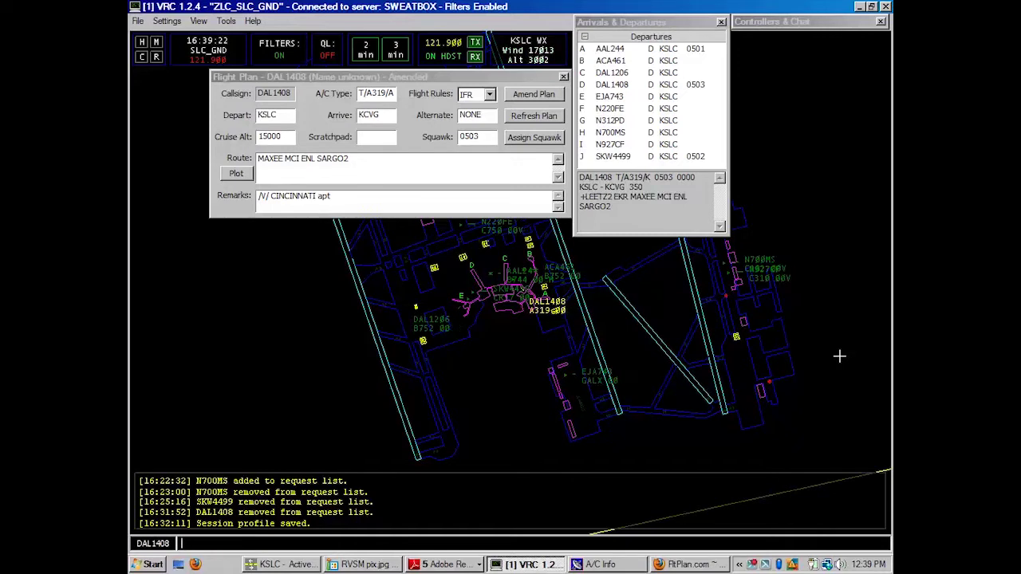
pyautogui.rightClick(526, 295)
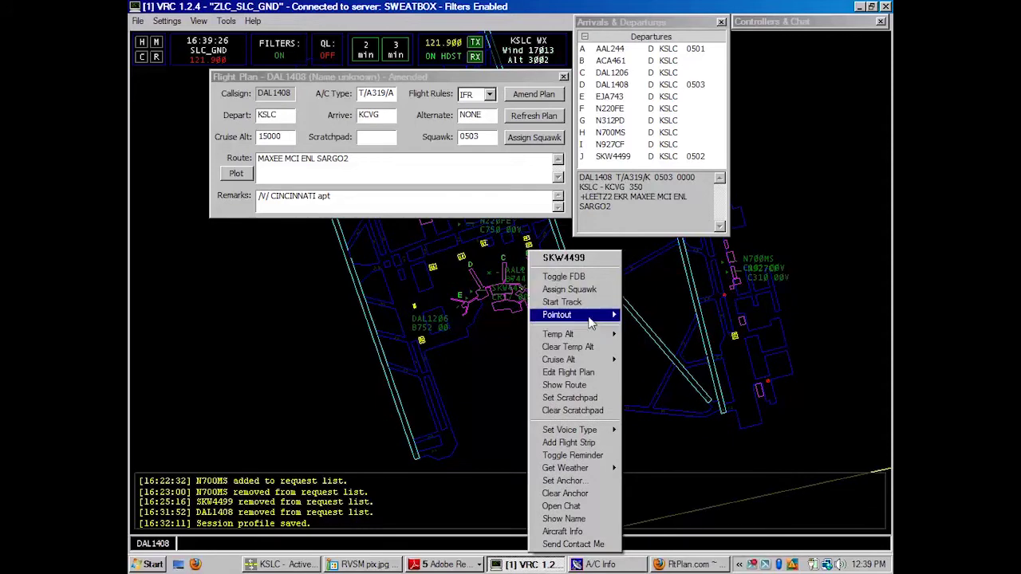
pyautogui.moveTo(608, 338)
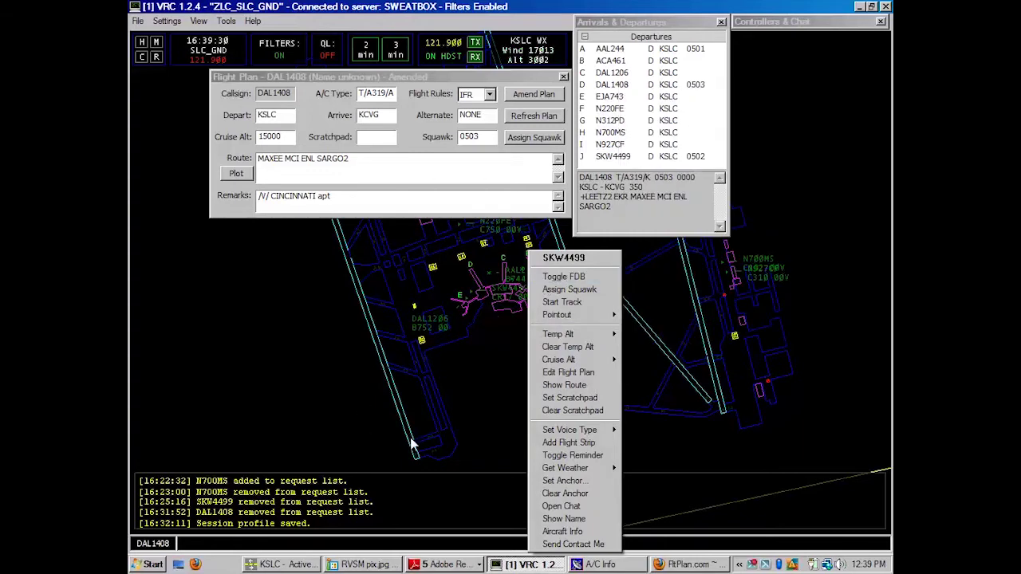
pyautogui.click(550, 277)
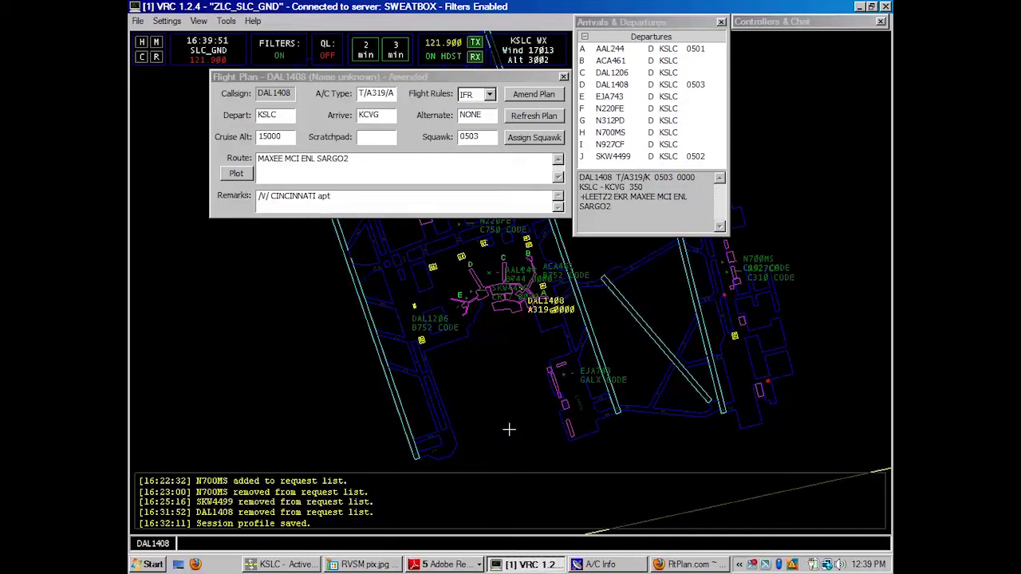
pyautogui.write('.QQ 1')
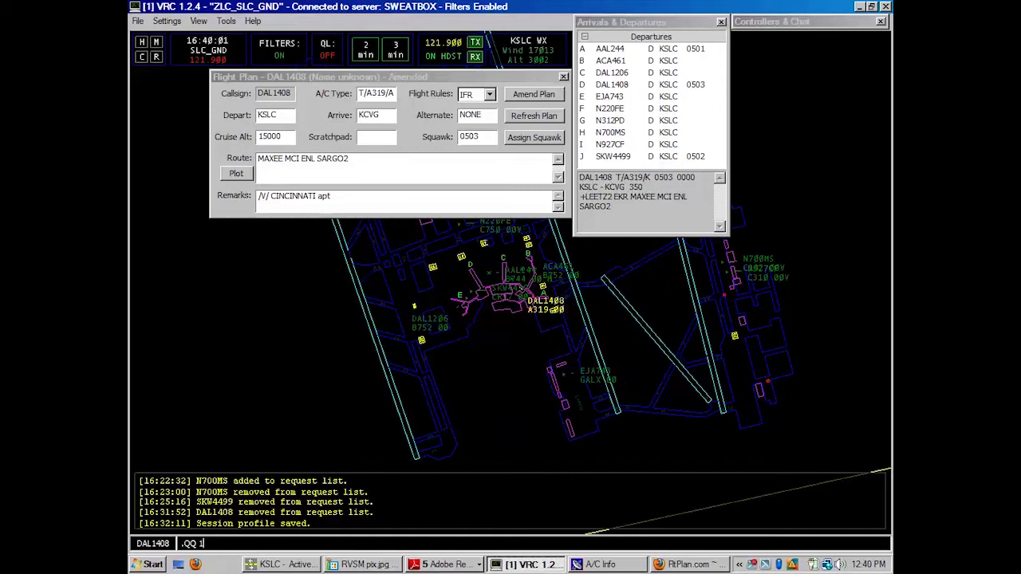
pyautogui.press('Escape')
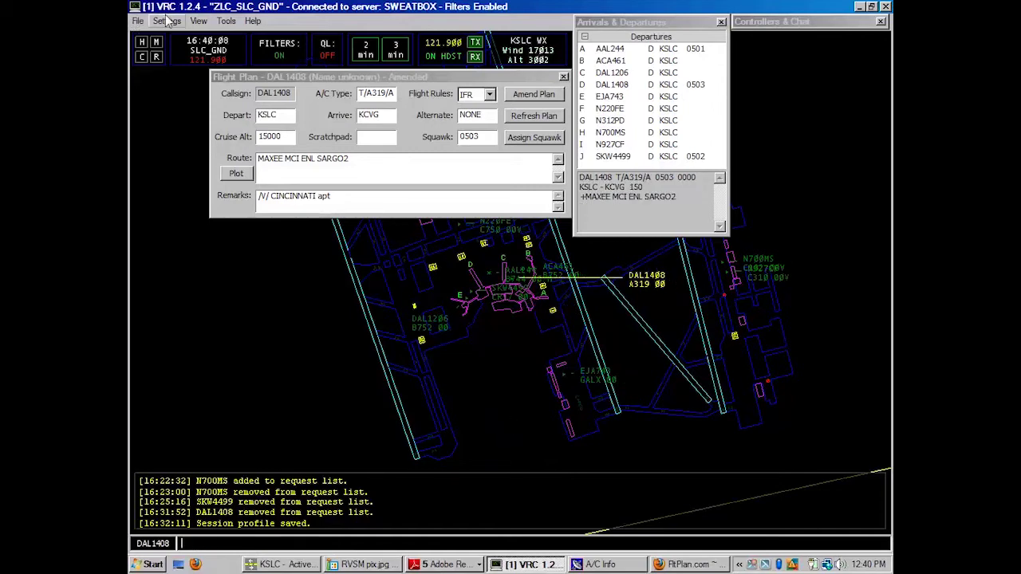
# Change the radar display mode to show altitudes in the data blocks, and set DAL1408's temporary altitude with the command .QQ 100
pyautogui.click(168, 21)
pyautogui.click(167, 21)
pyautogui.click(167, 21)
pyautogui.moveTo(185, 36)
pyautogui.click(257, 49)
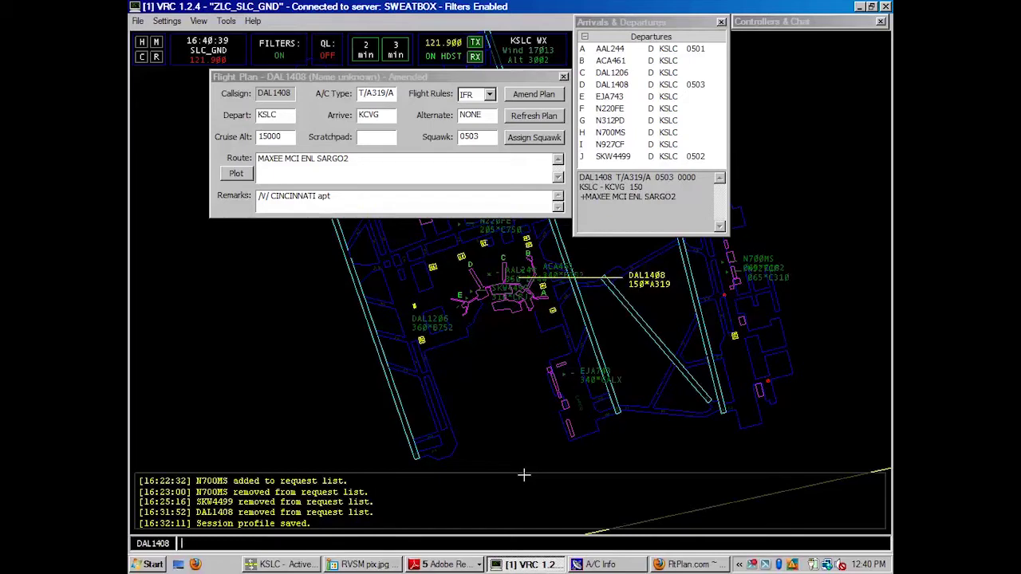
pyautogui.write('.QQ 100')
pyautogui.press('Return')
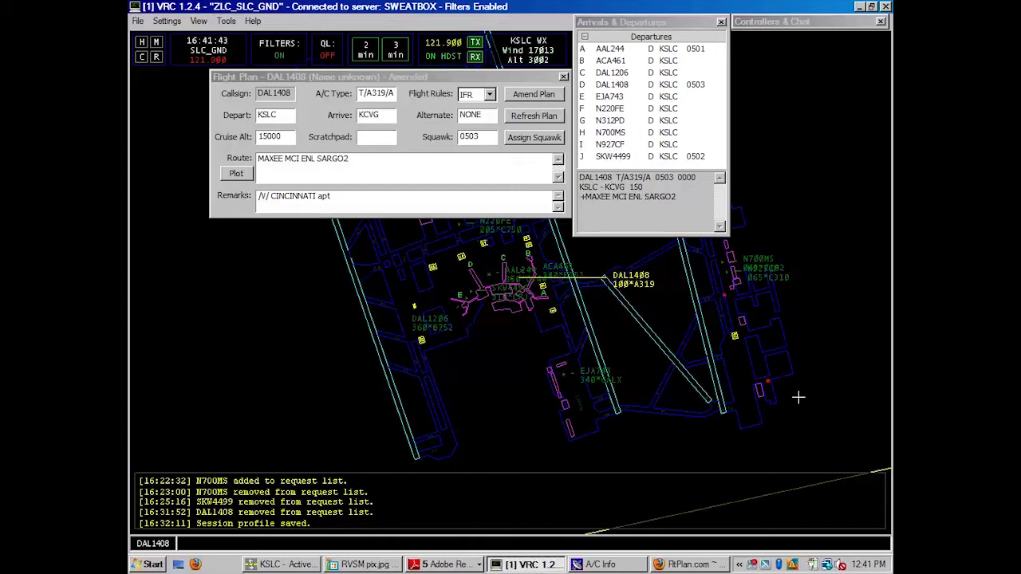
# Delete the text "CINCINNATI apt" from DAL1408's remarks, keeping only the /V/ voice tag
pyautogui.moveTo(272, 196); pyautogui.dragTo(351, 196)
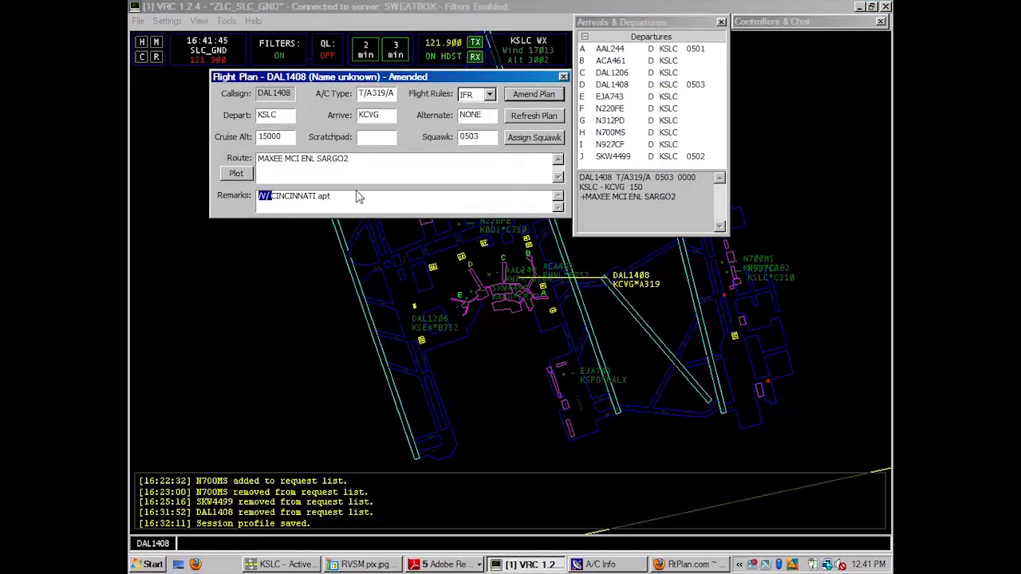
pyautogui.press('Delete')
pyautogui.click(330, 338)
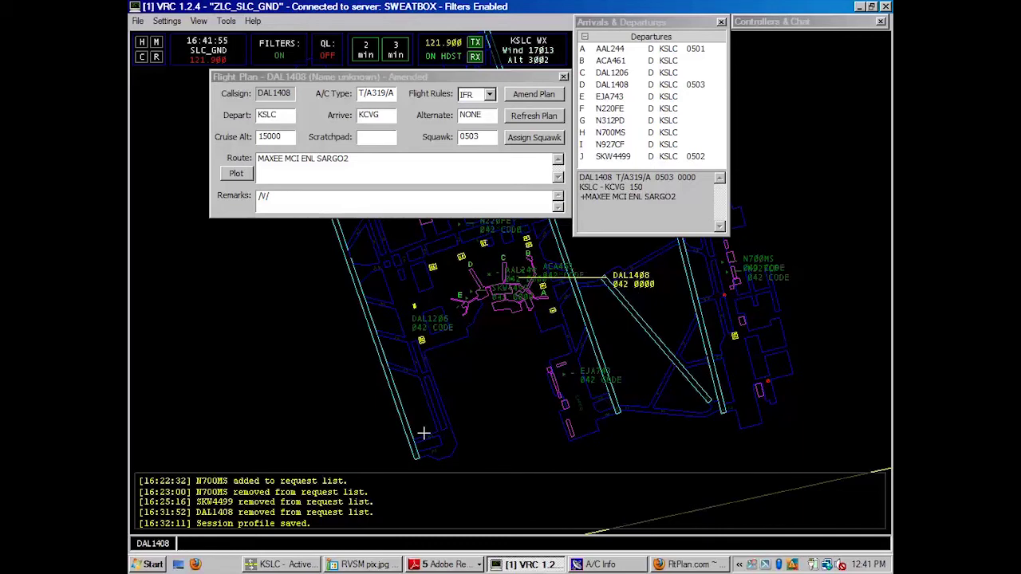
# Switch DAL1408's voice type through R and T and back to voice using .QB commands
pyautogui.write('.QB')
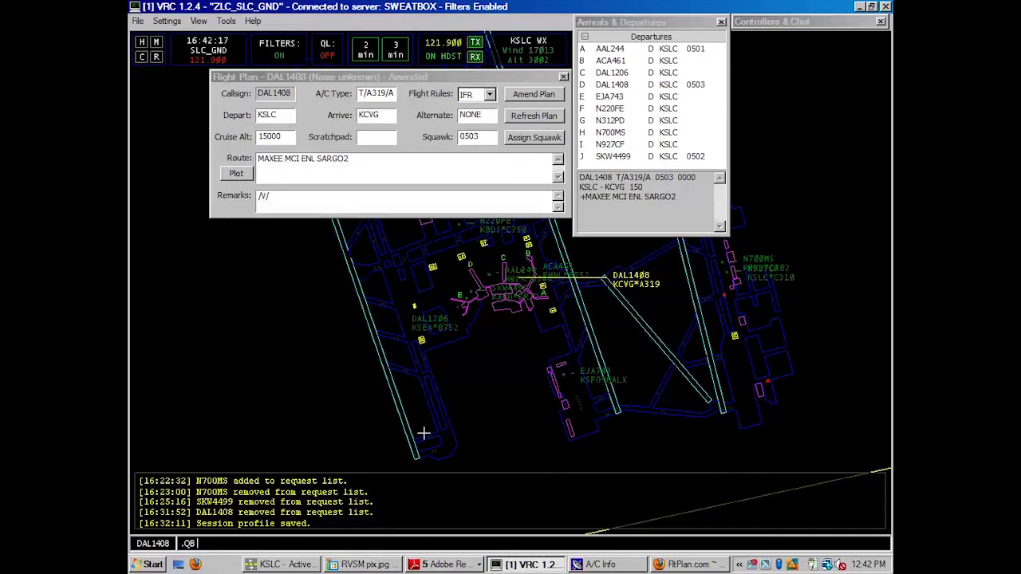
pyautogui.write('R')
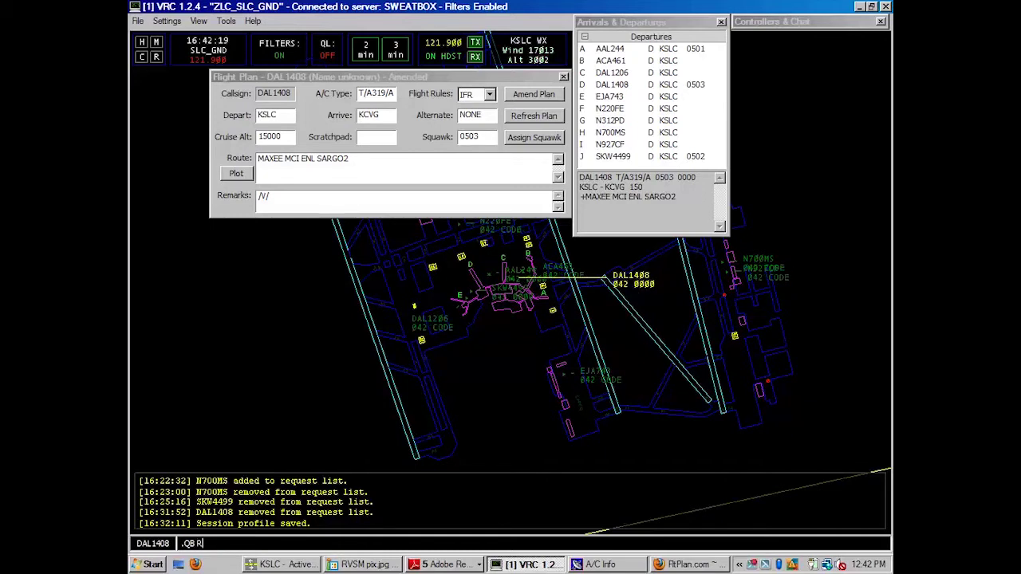
pyautogui.press('Return')
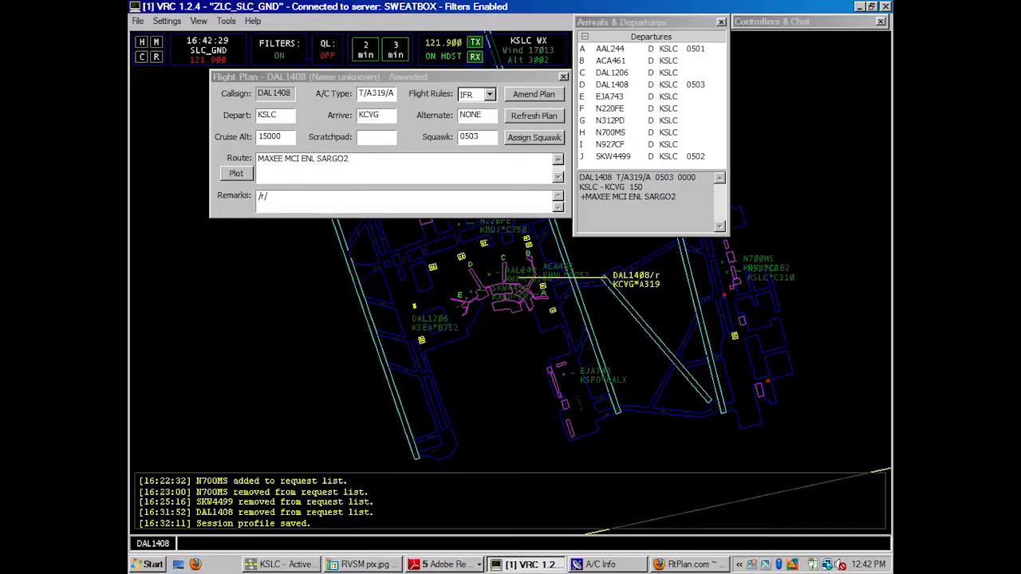
pyautogui.write('.QB T')
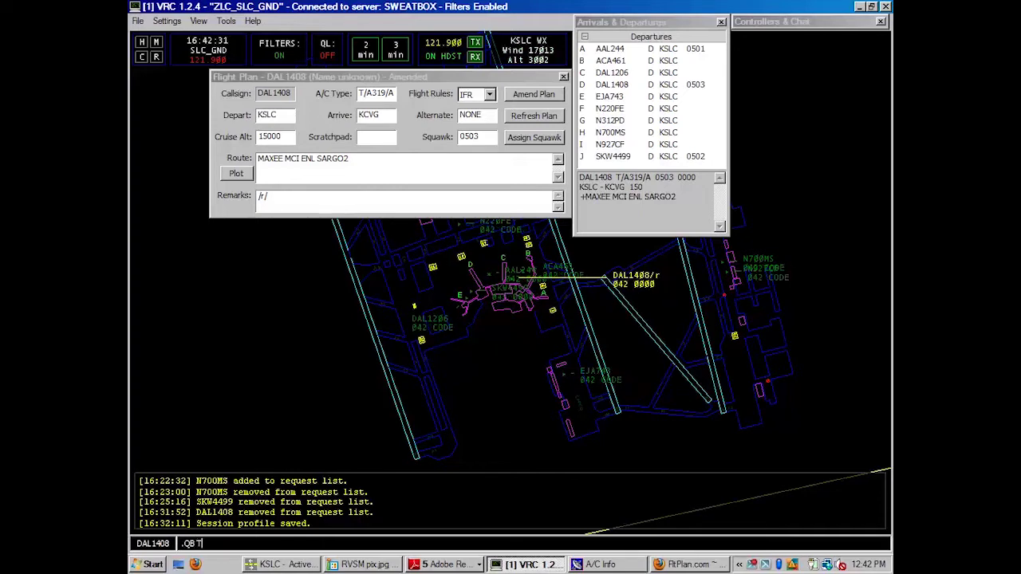
pyautogui.press('Return')
pyautogui.write('.QB')
pyautogui.press('Return')
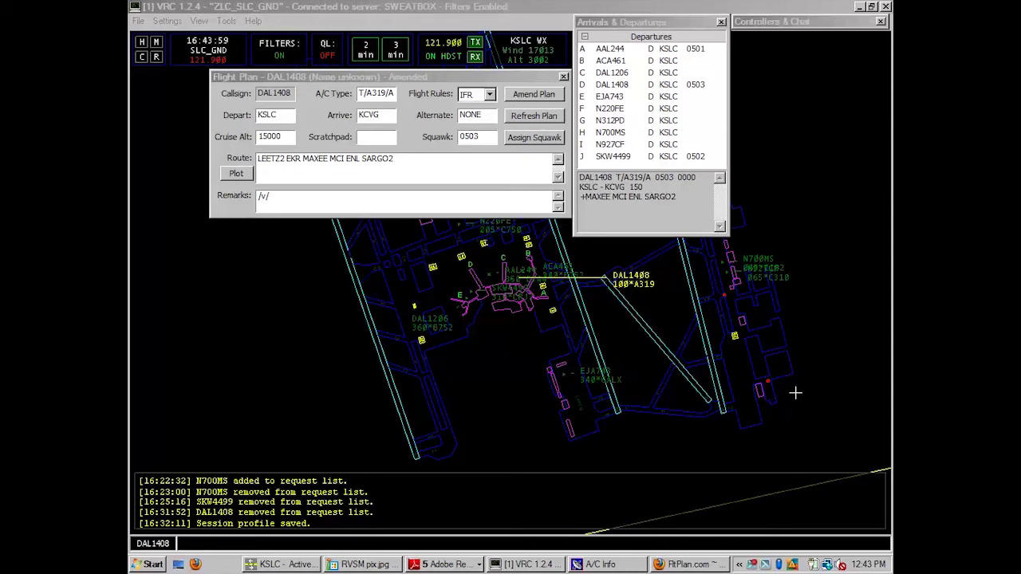
# Add PDC after the /v/ tag in the remarks of DAL1408's flight plan
pyautogui.click(726, 431)
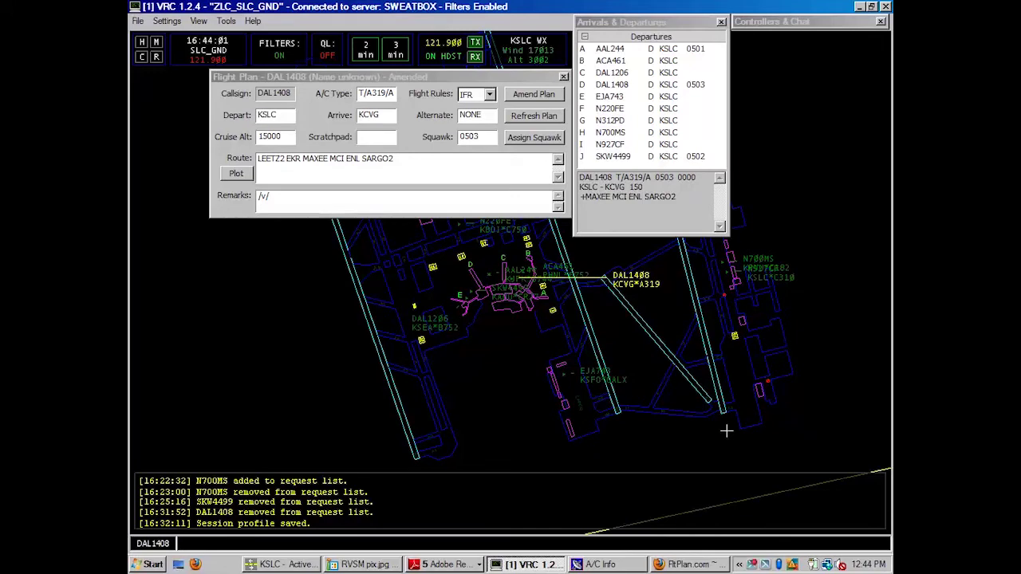
pyautogui.press('F9')
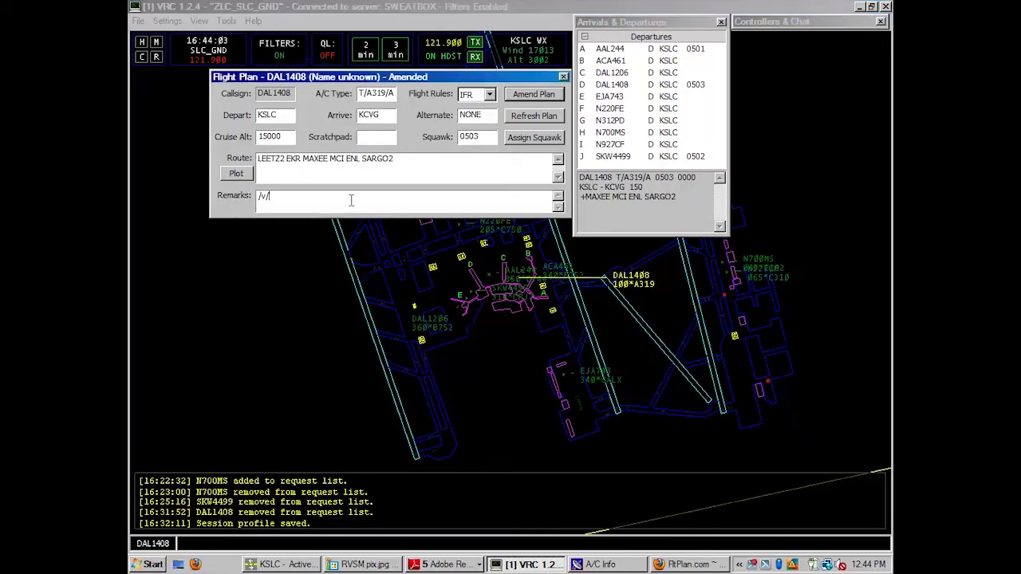
pyautogui.write('PDC')
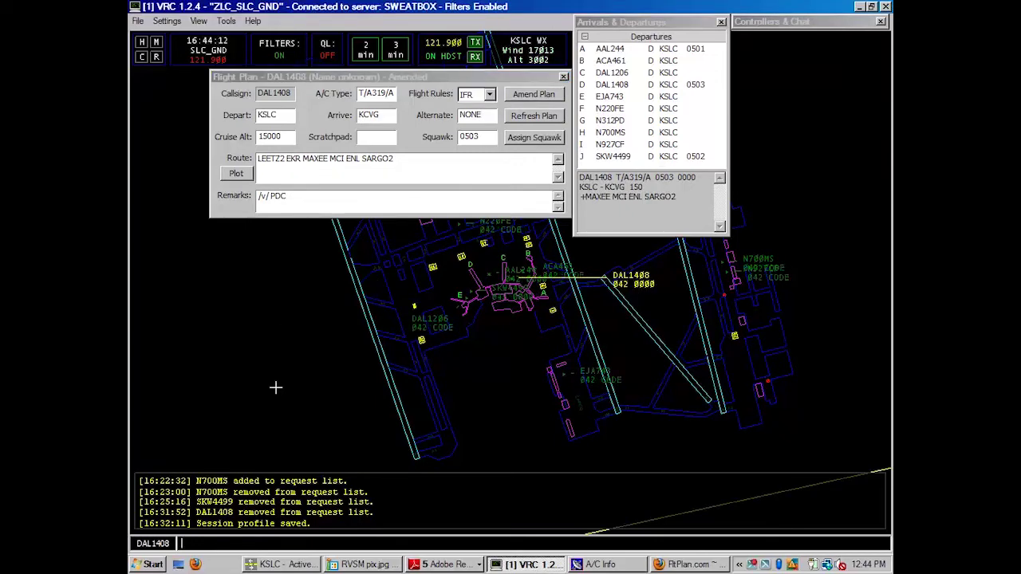
# Set DAL1408's aircraft type to T/A319/Q and its cruise altitude to 31000 in the flight plan
pyautogui.press('BackSpace')
pyautogui.write('Q')
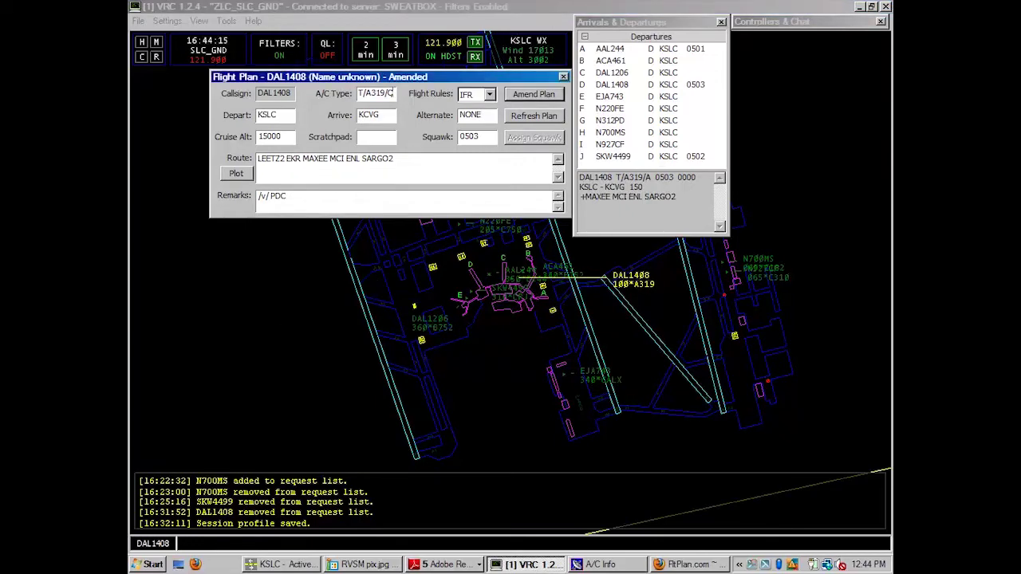
pyautogui.moveTo(268, 138); pyautogui.dragTo(264, 138)
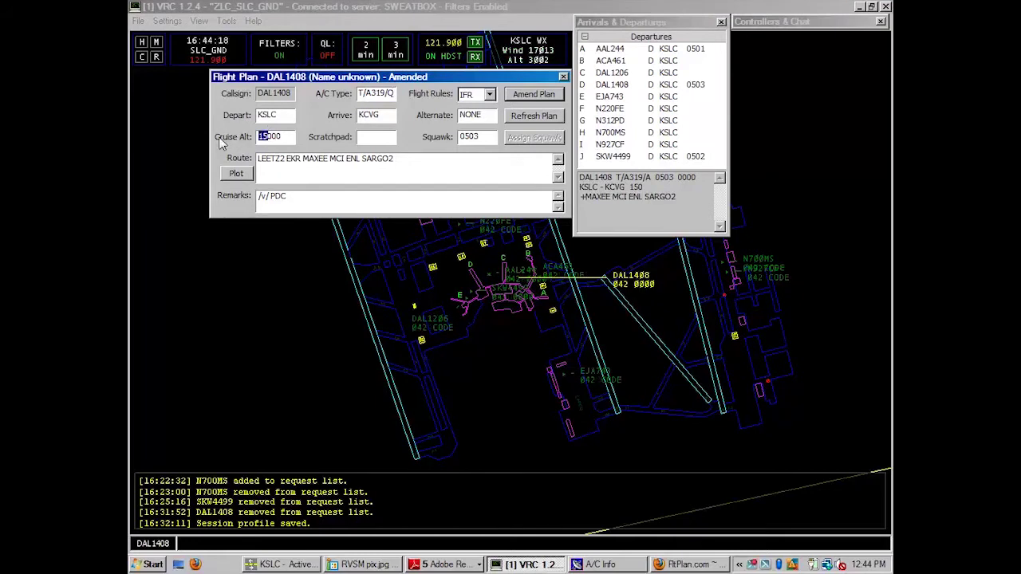
pyautogui.write('31')
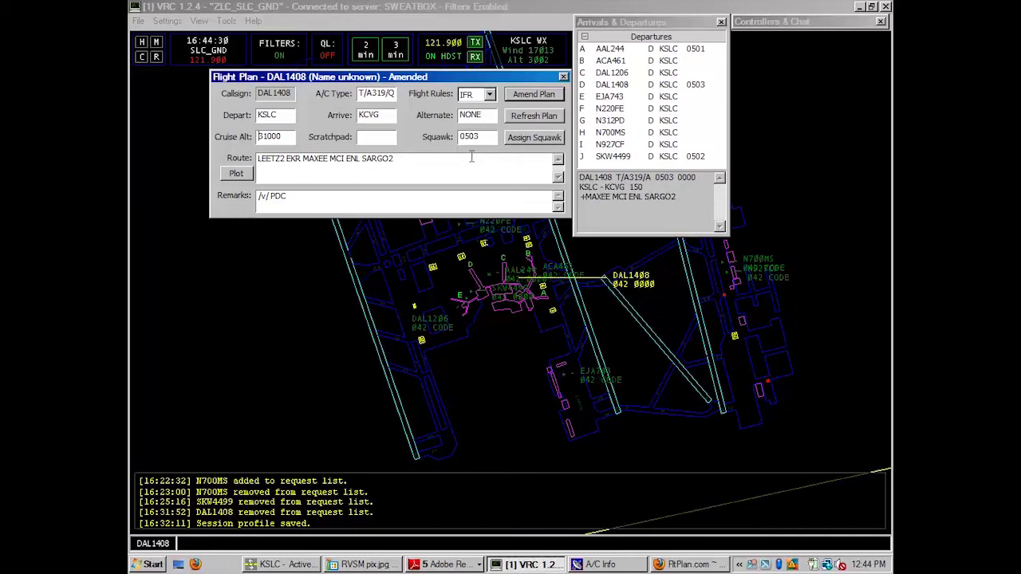
# Open a private chat with DAL1408 using the .chat command and place its window below the flight plan
pyautogui.click(479, 409)
pyautogui.write('.chat')
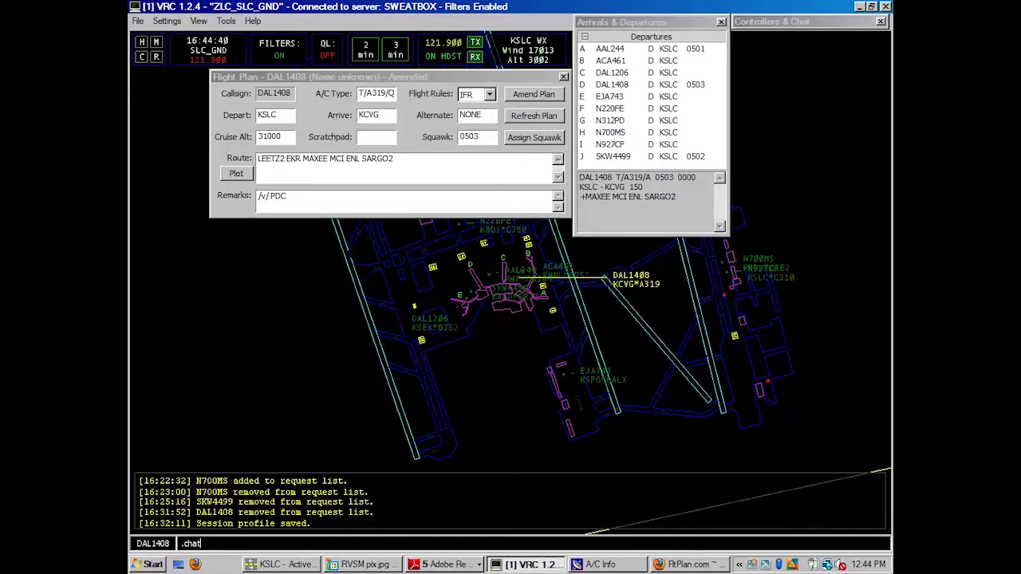
pyautogui.press('Return')
pyautogui.moveTo(307, 8); pyautogui.dragTo(403, 248)
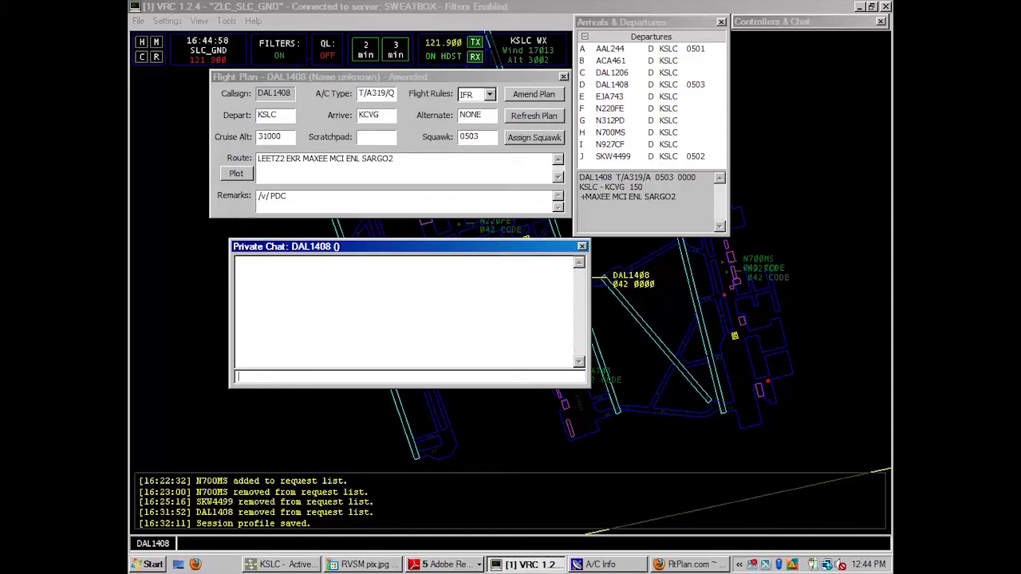
# Send DAL1408 its pre-departure clearance with the .pdc1u alias, review the clearance text and close the private chat
pyautogui.write('1')
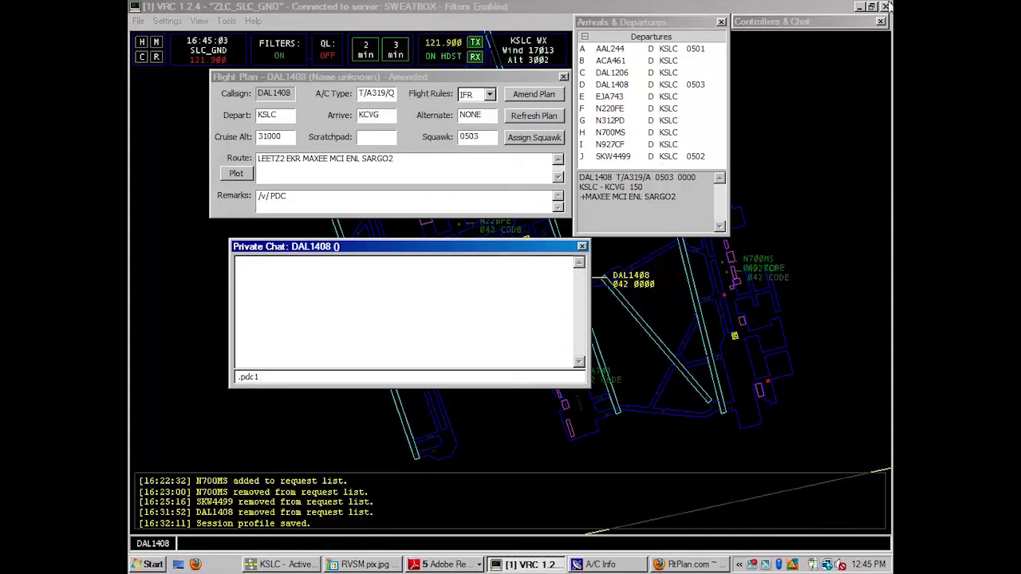
pyautogui.click(829, 22)
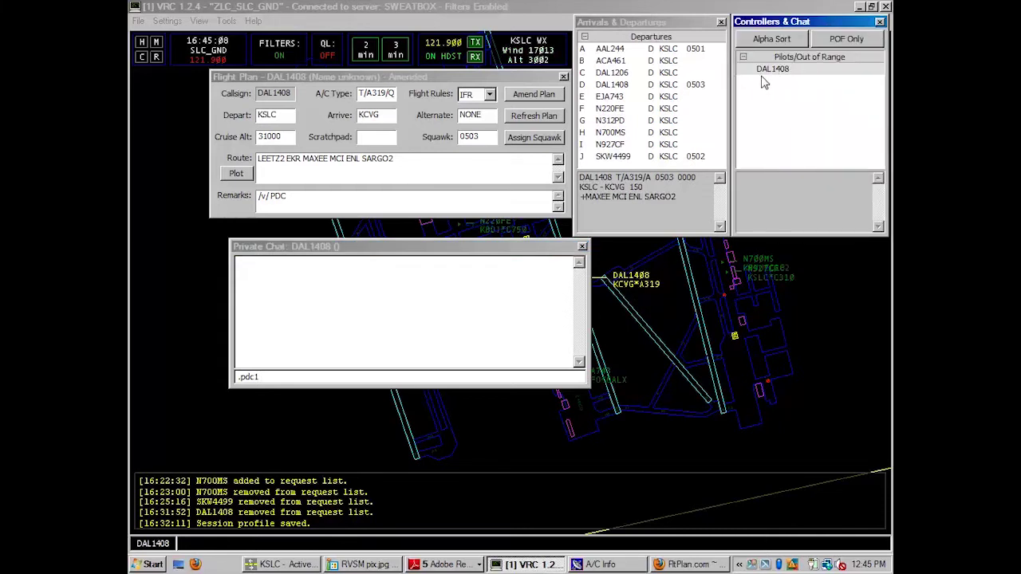
pyautogui.click(880, 22)
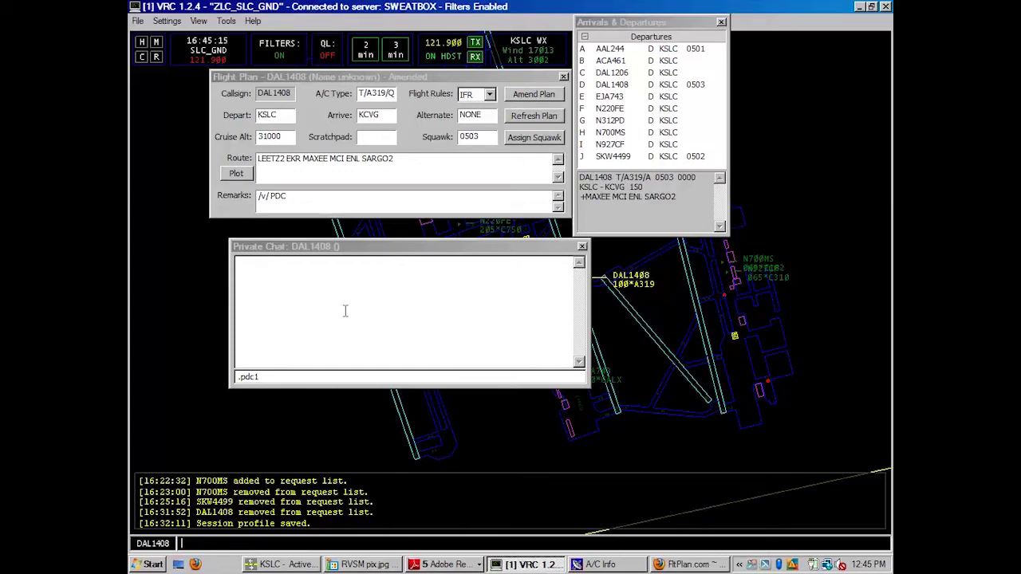
pyautogui.click(311, 376)
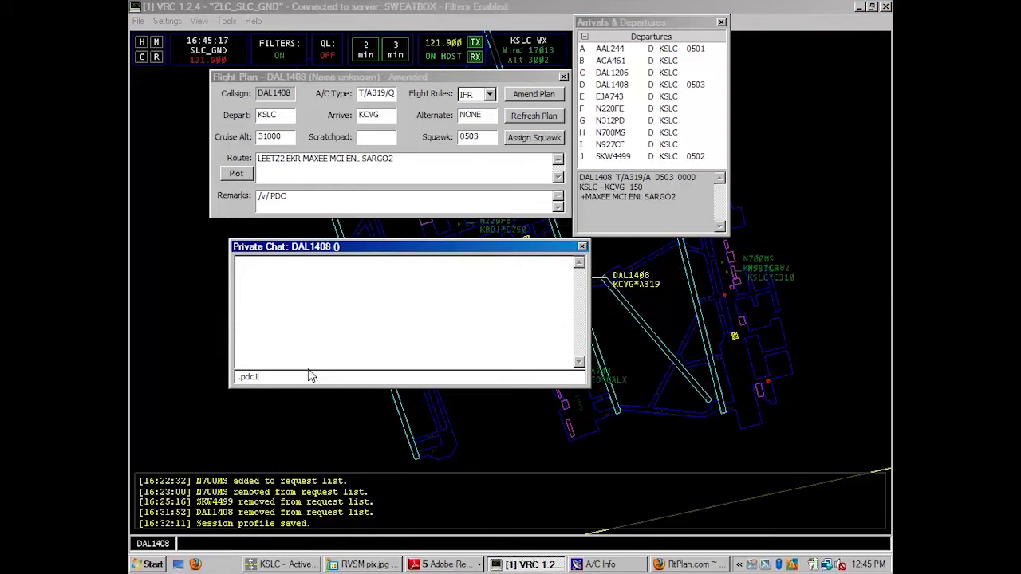
pyautogui.write('u')
pyautogui.press('Return')
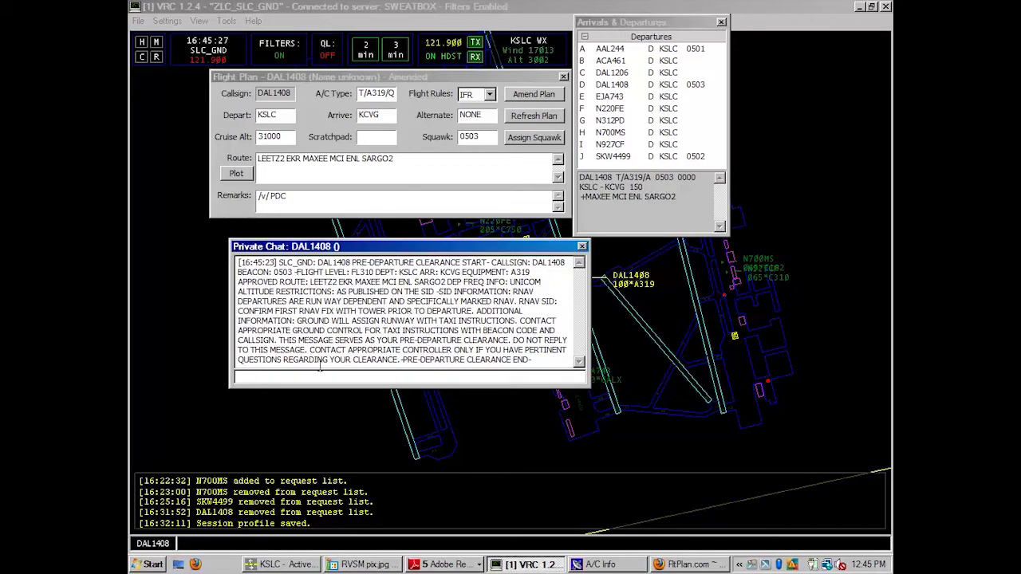
pyautogui.moveTo(352, 262); pyautogui.dragTo(514, 292)
pyautogui.press('Escape')
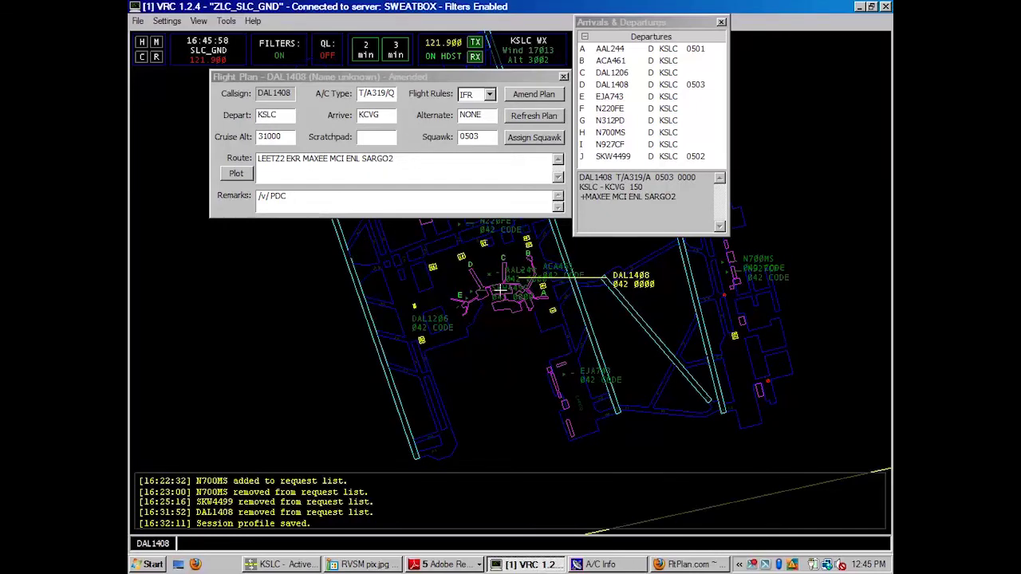
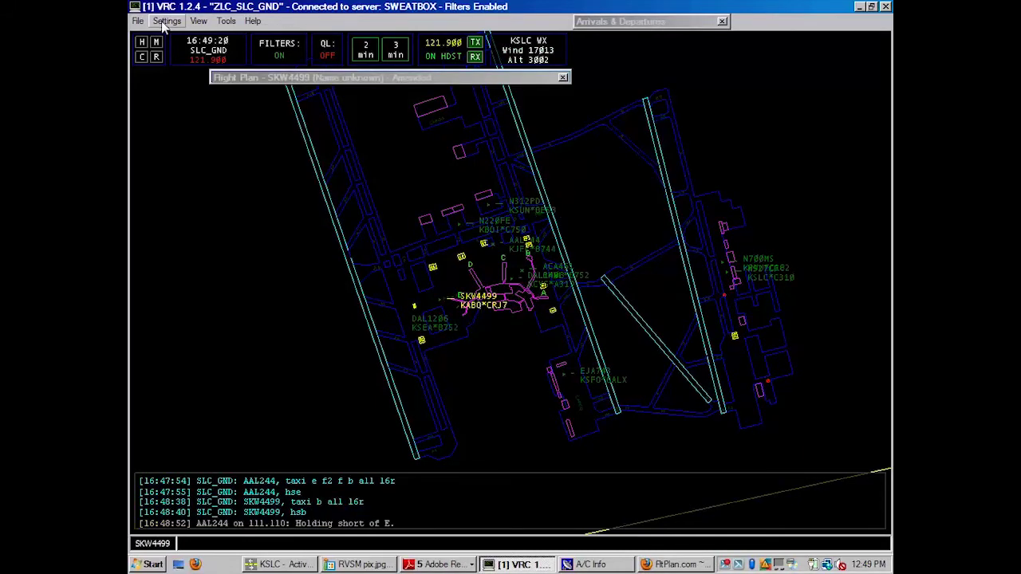
# Change the radar mode to Ground
pyautogui.click(166, 24)
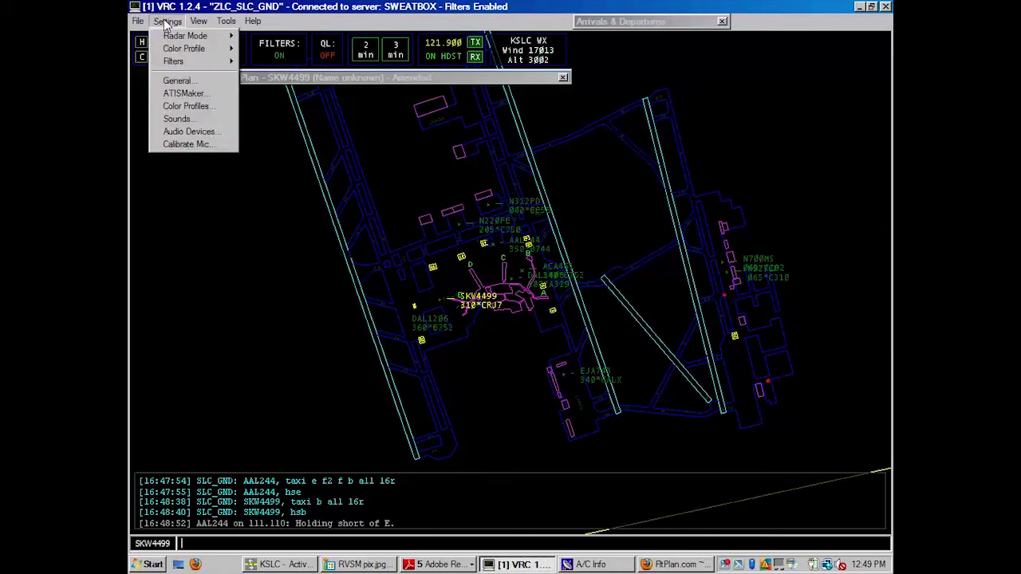
pyautogui.moveTo(169, 37)
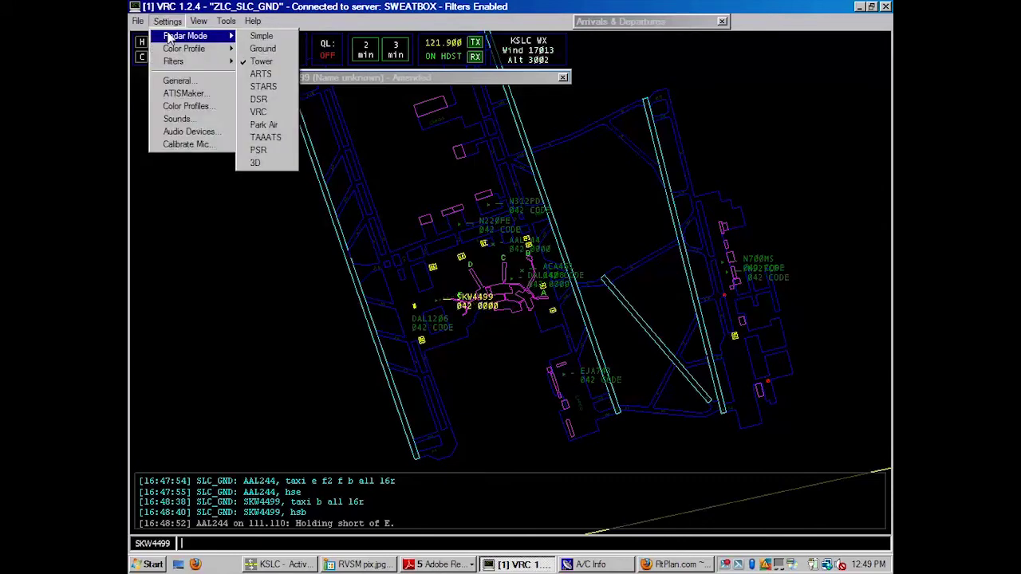
pyautogui.click(267, 48)
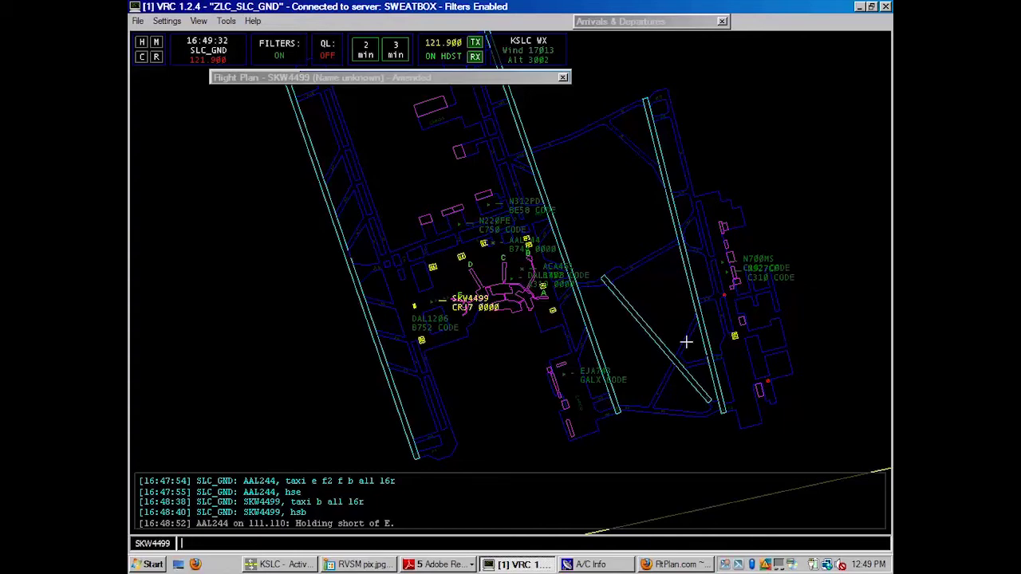
# Select AAL244 by entering 244 and examine its data block and position near spot 11
pyautogui.write('44')
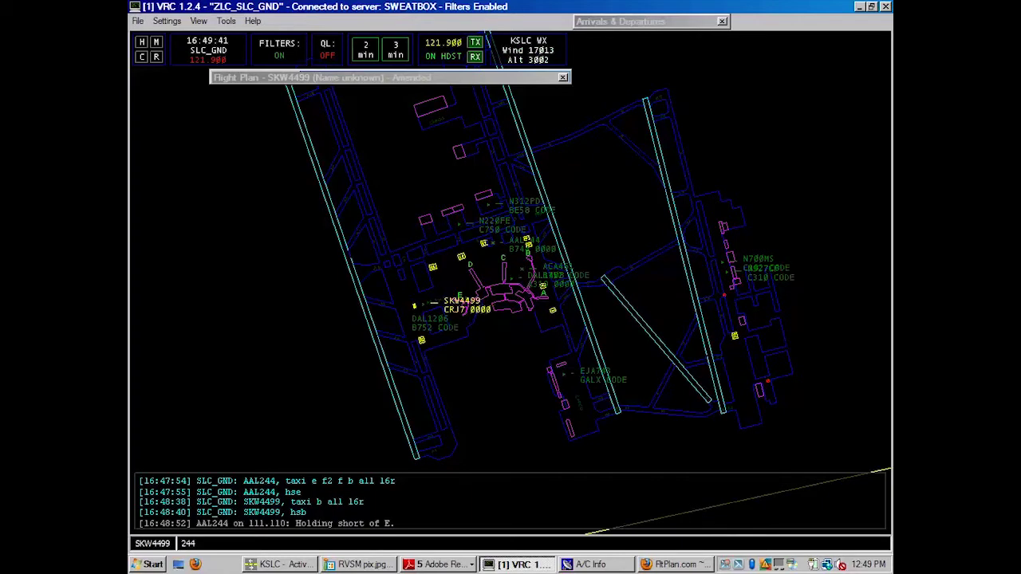
pyautogui.press('KP_Add')
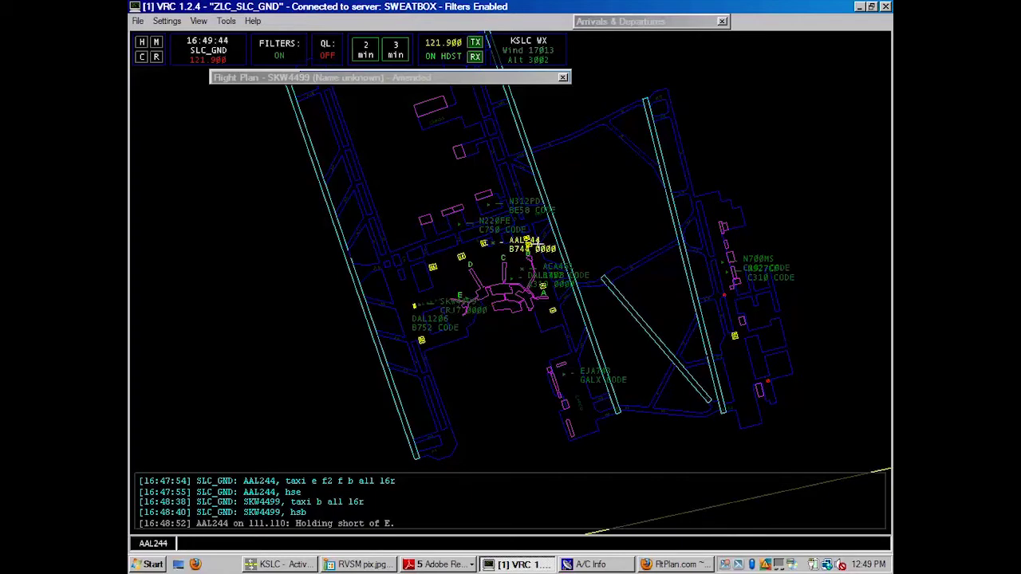
pyautogui.click(543, 248)
pyautogui.scroll(5, 543, 249)
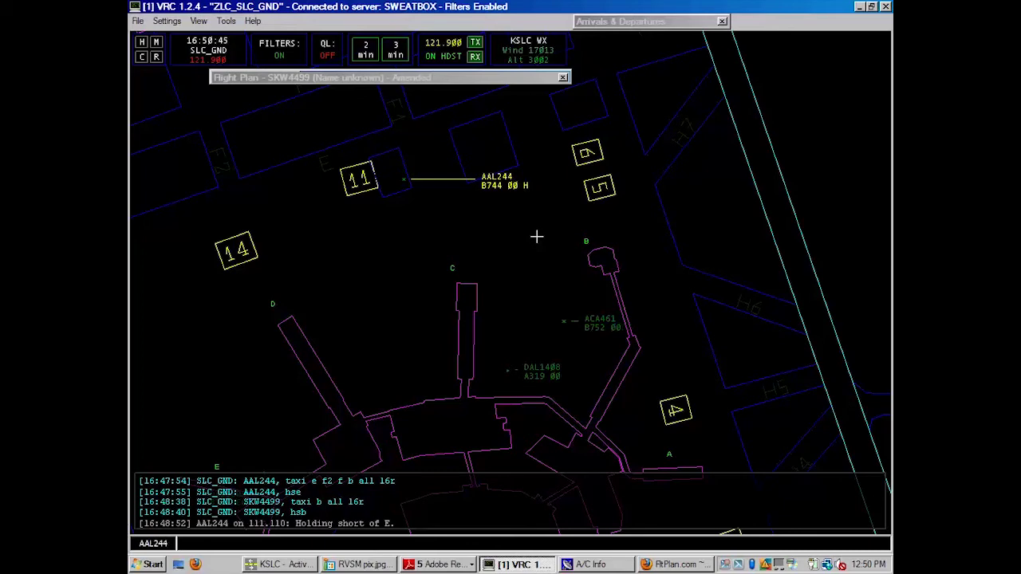
pyautogui.scroll(3, 538, 234)
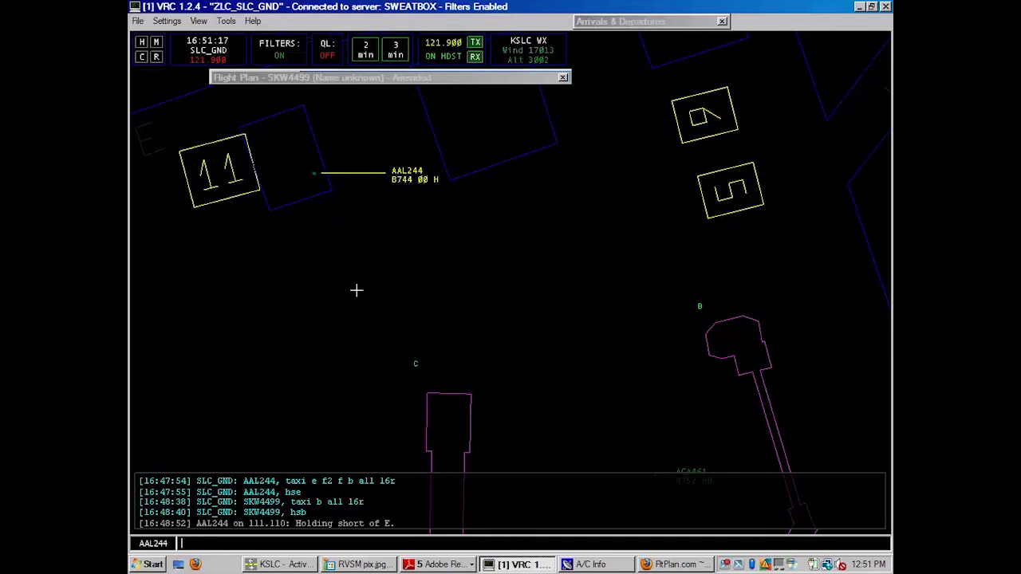
pyautogui.scroll(-4, 407, 297)
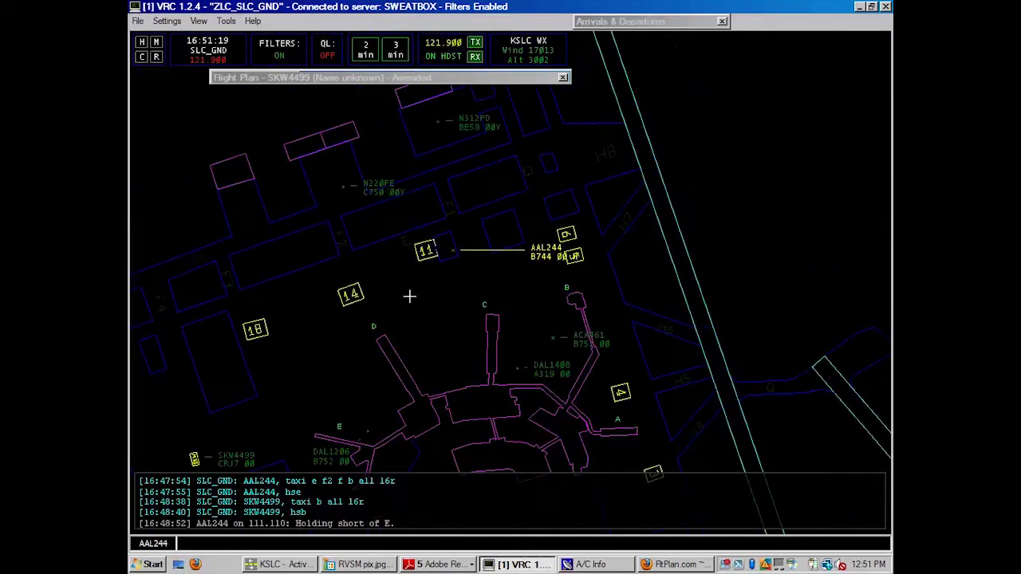
# Open AAL244's flight plan and check its assigned squawk code
pyautogui.press('F6')
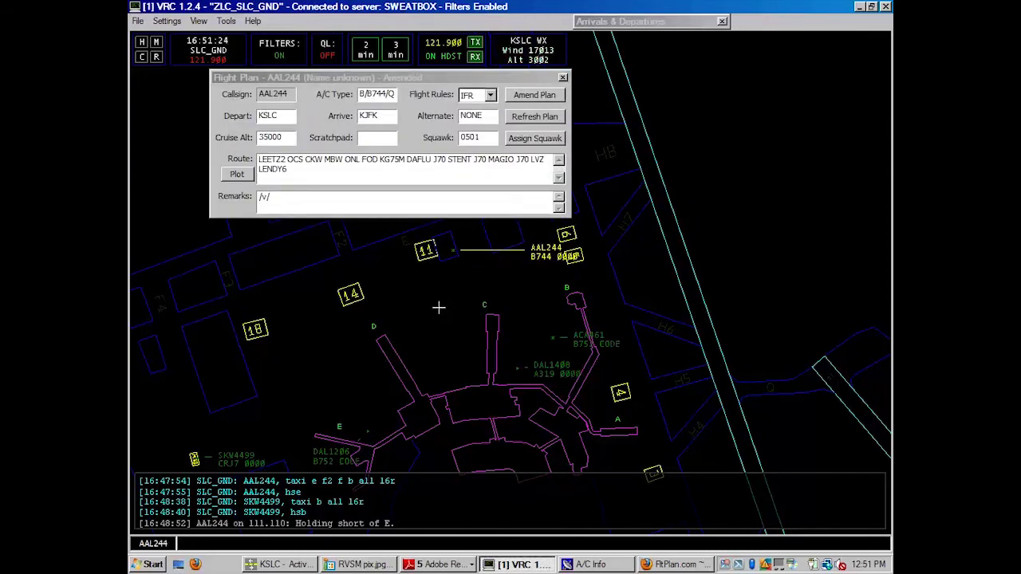
pyautogui.click(462, 137)
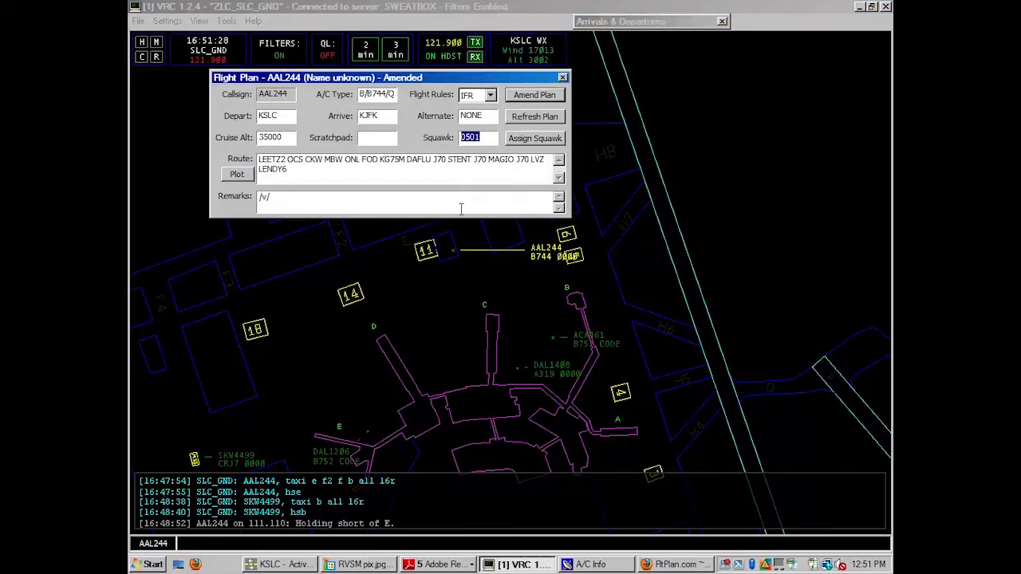
pyautogui.scroll(1, 668, 271)
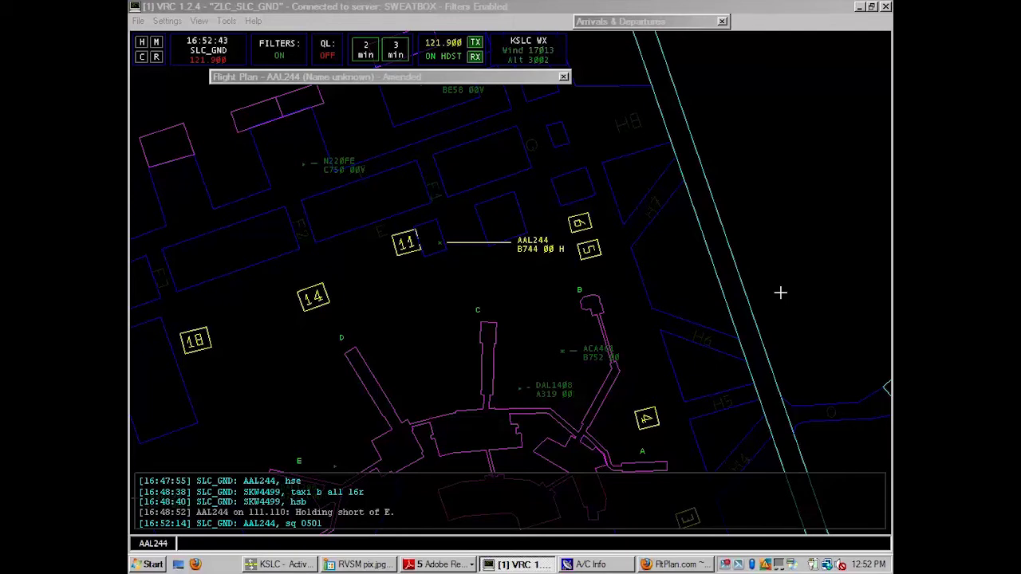
# Check the initial waypoint and runway assignment for the LEETZ2 departure in the KSLC SID reference PDF
pyautogui.click(780, 292)
pyautogui.scroll(-5, 742, 299)
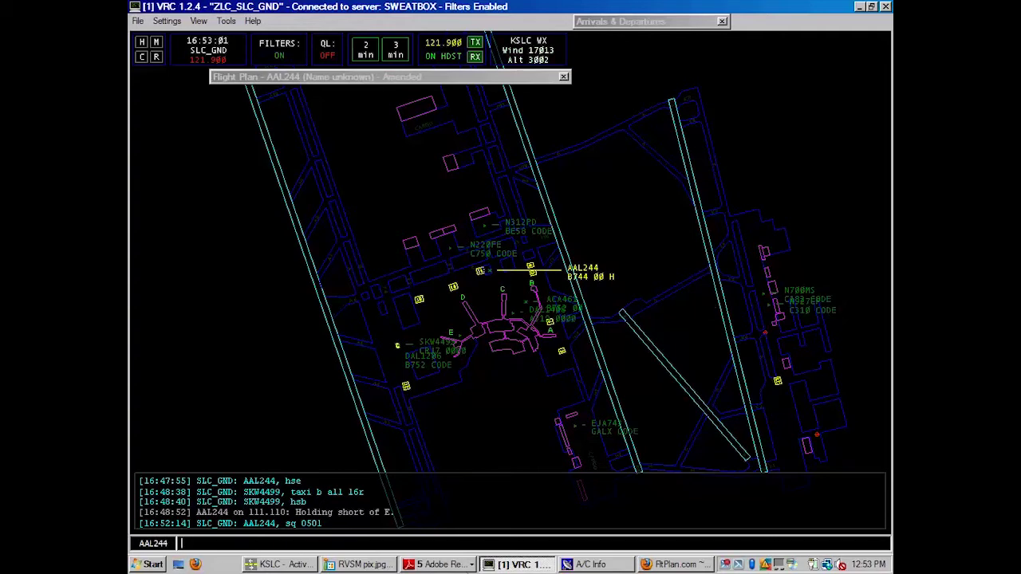
pyautogui.click(437, 564)
pyautogui.click(459, 504)
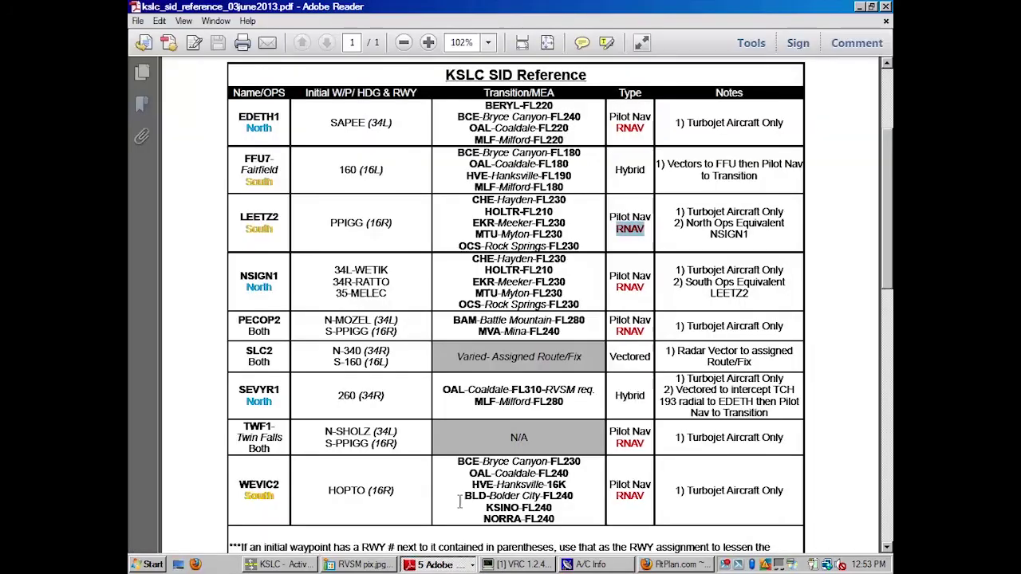
pyautogui.moveTo(283, 216); pyautogui.dragTo(231, 216)
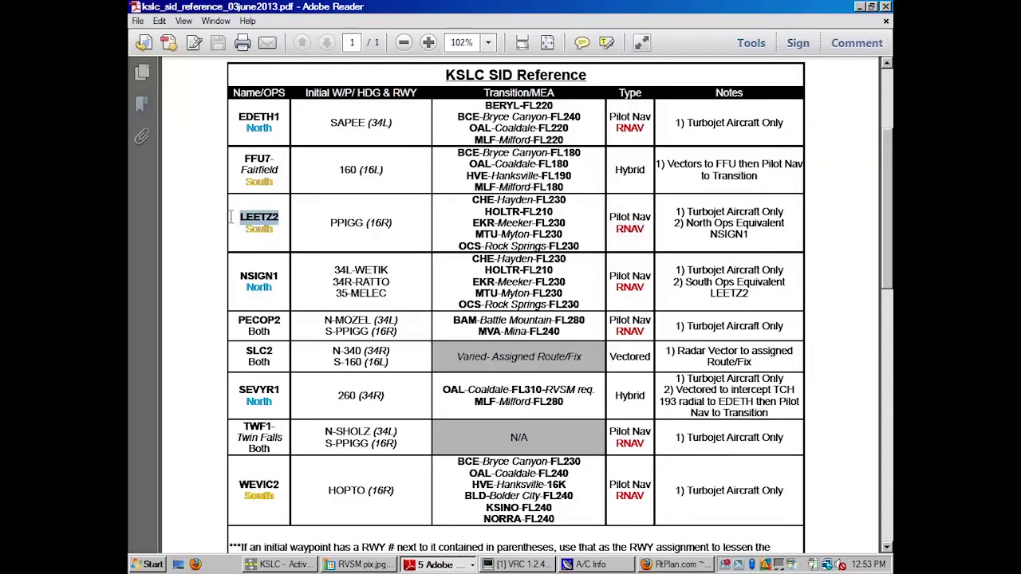
pyautogui.moveTo(393, 225); pyautogui.dragTo(368, 225)
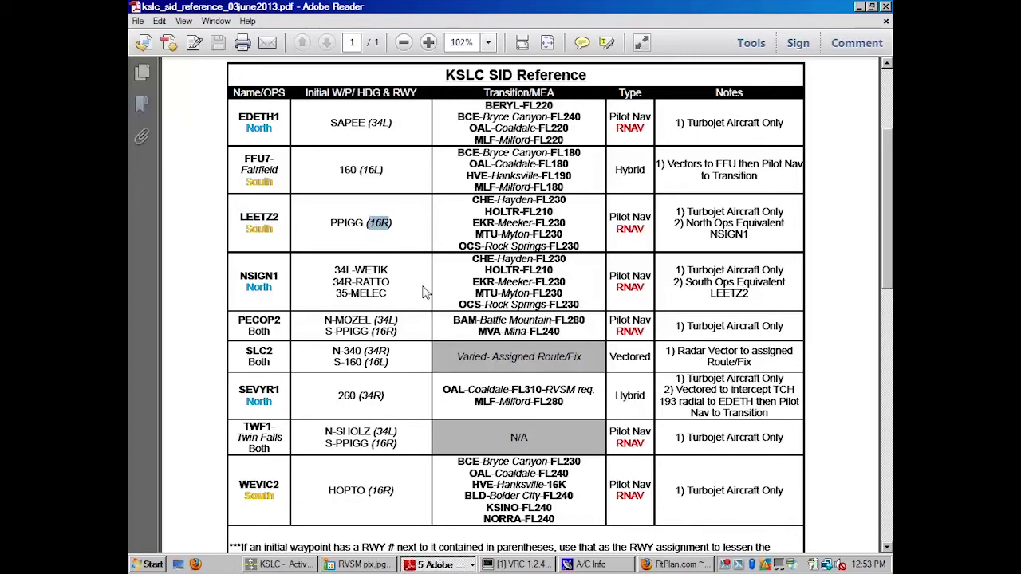
# Switch back to VRC, select SKW4499 near the ramp spot west of concourse E and open its flight plan
pyautogui.click(501, 564)
pyautogui.scroll(-3, 716, 371)
pyautogui.scroll(4, 693, 342)
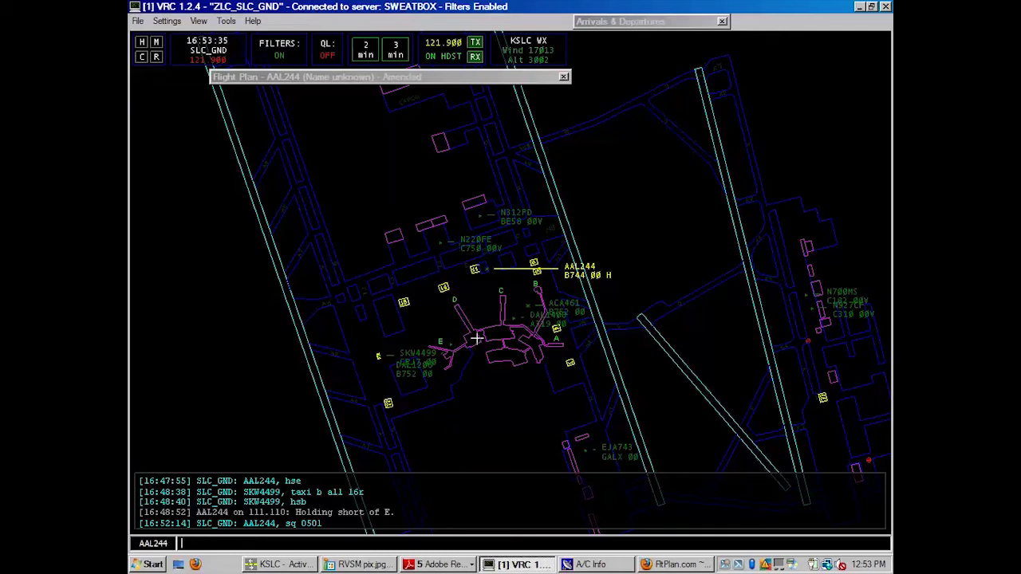
pyautogui.press('Tab')
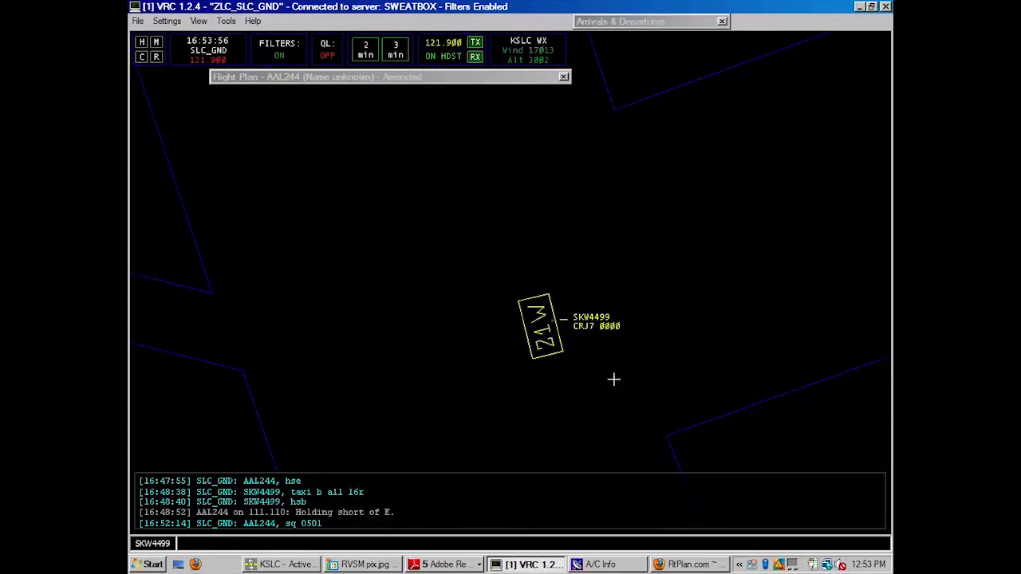
pyautogui.scroll(-5, 613, 380)
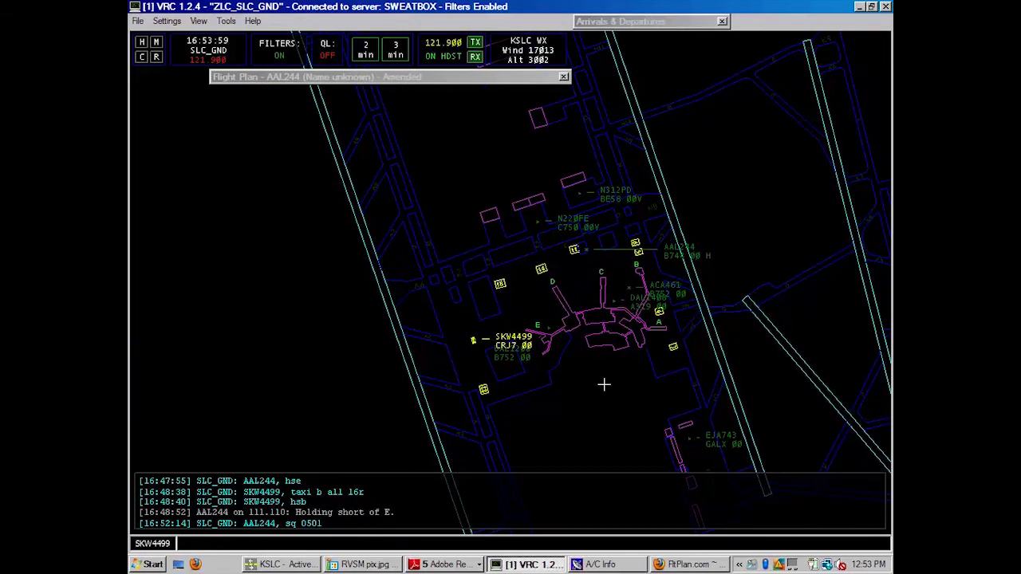
pyautogui.press('F6')
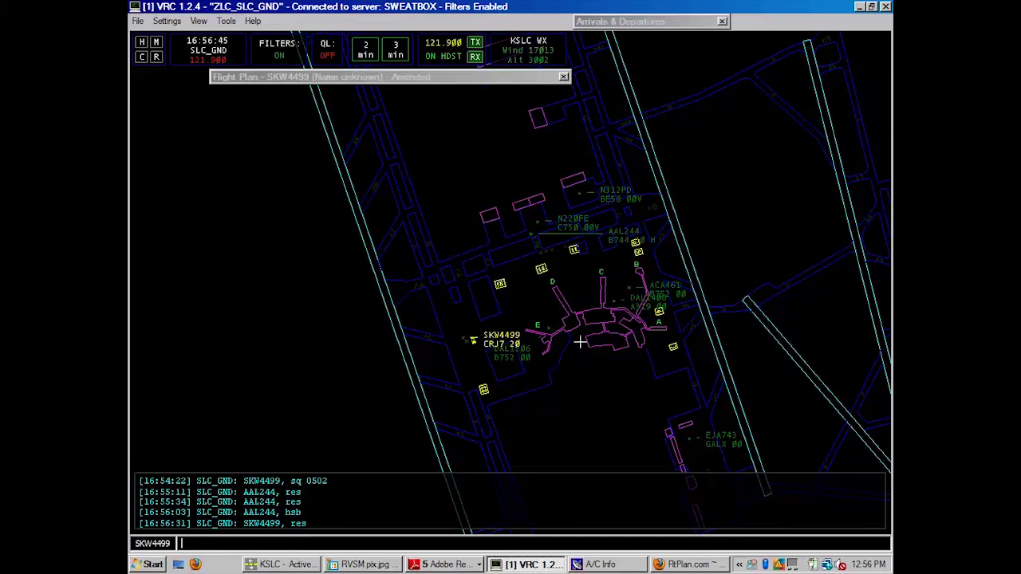
# Move AAL244's data block to the other side of its target and instruct it to give way to the CRJ7 at its eleven o'clock
pyautogui.moveTo(618, 238); pyautogui.dragTo(505, 220)
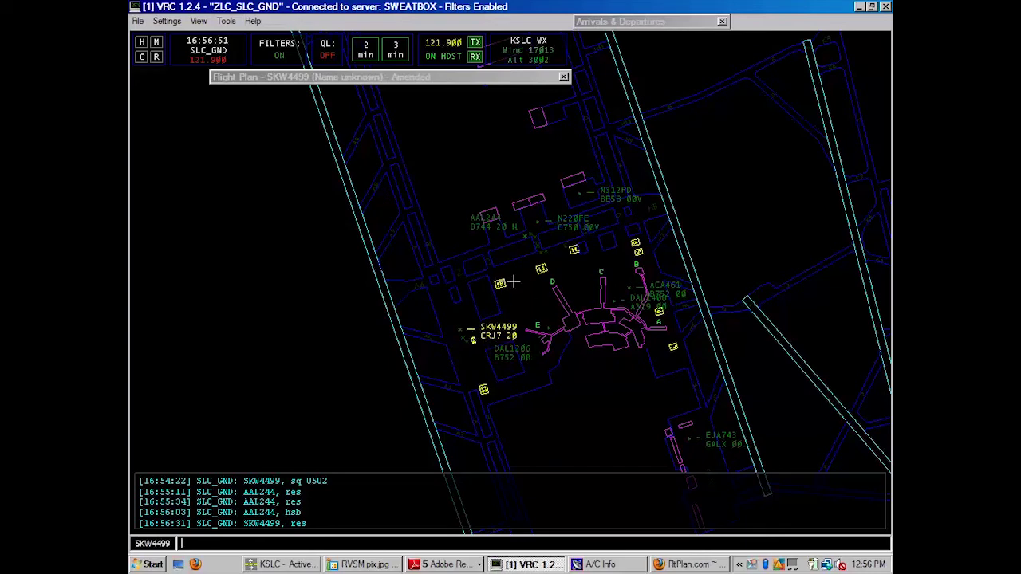
pyautogui.click(518, 238)
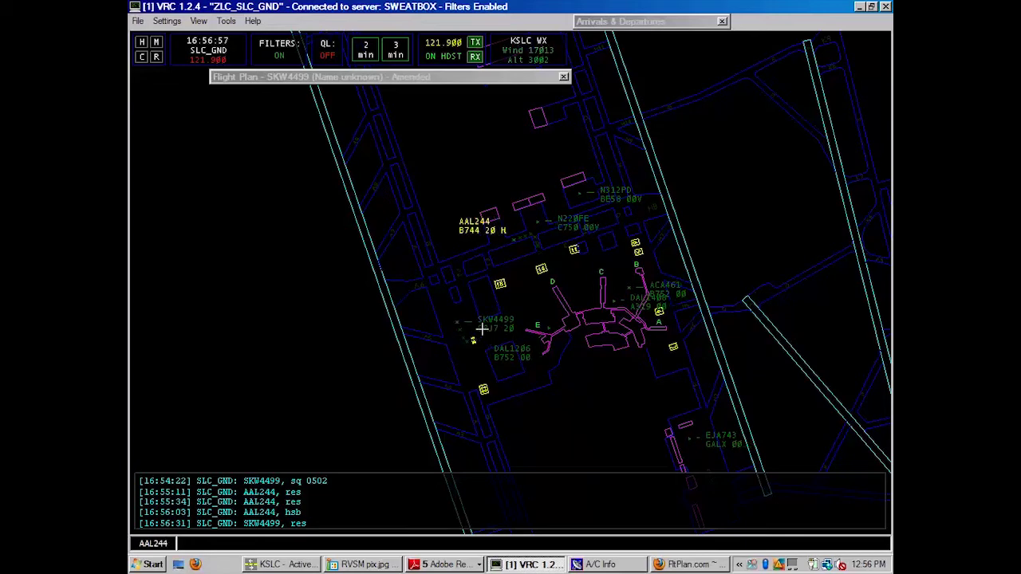
pyautogui.press('Return')
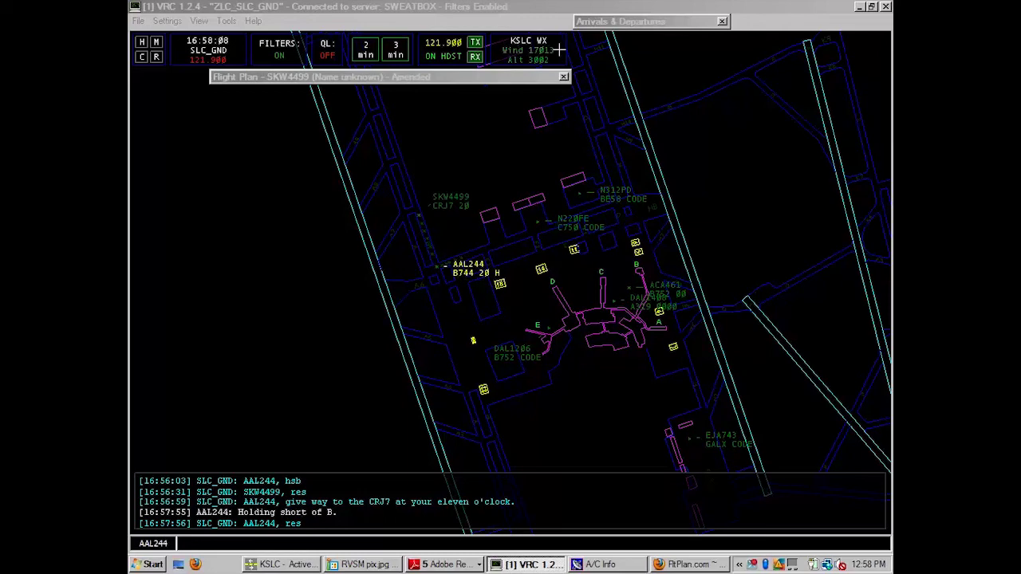
pyautogui.click(543, 61)
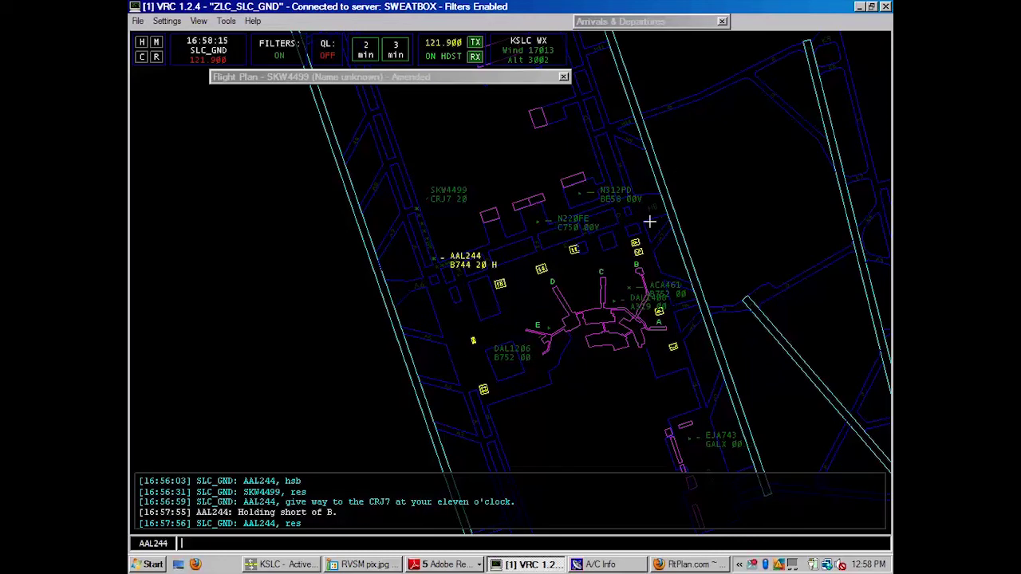
# Switch the radar mode from Ground to Tower and frame the northwest side of the field around SKW4499 and AAL244
pyautogui.scroll(-3, 705, 255)
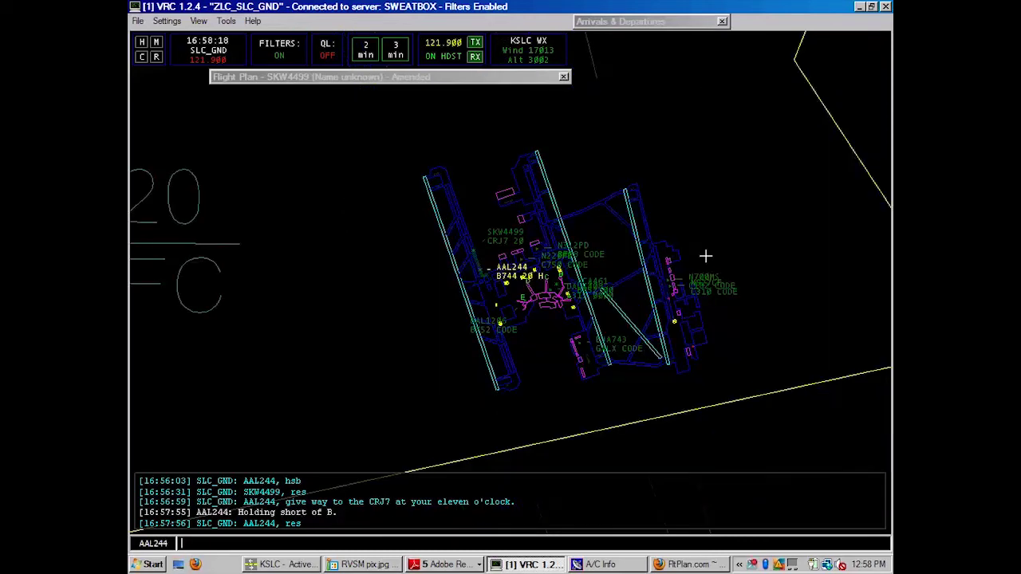
pyautogui.click(167, 21)
pyautogui.moveTo(179, 37)
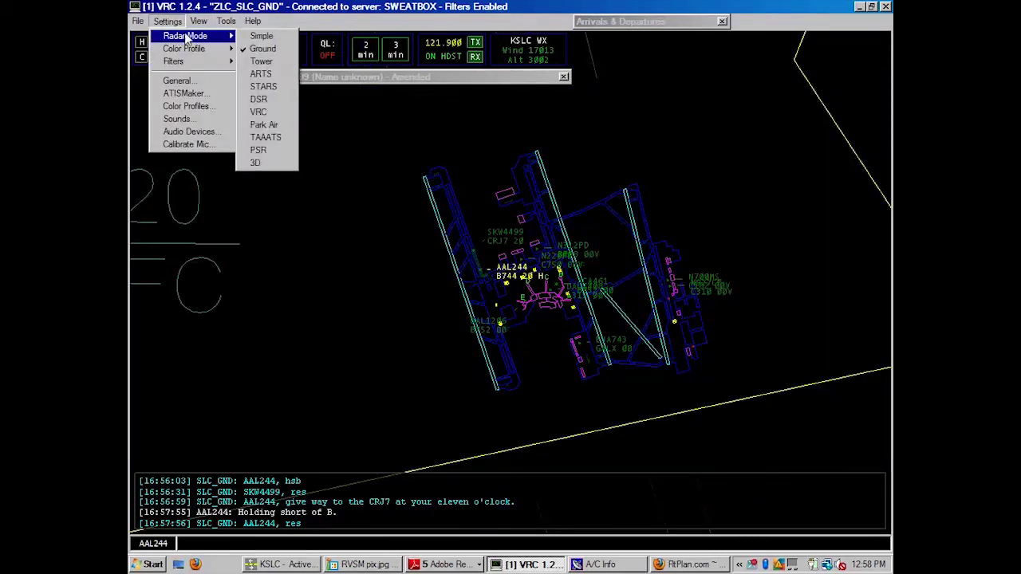
pyautogui.click(259, 45)
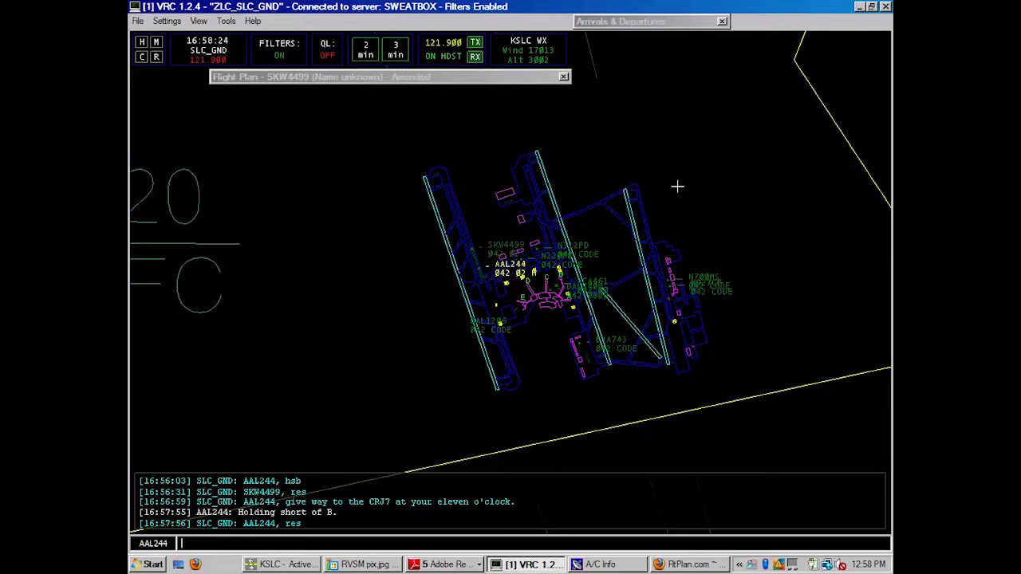
pyautogui.scroll(2, 495, 238)
pyautogui.scroll(1, 494, 238)
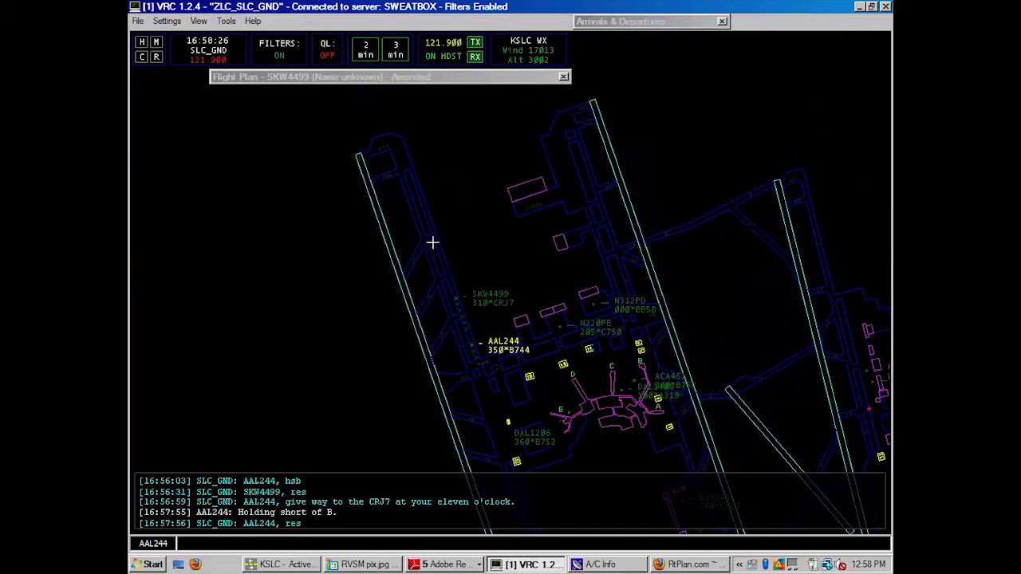
pyautogui.moveTo(429, 231); pyautogui.dragTo(435, 237)
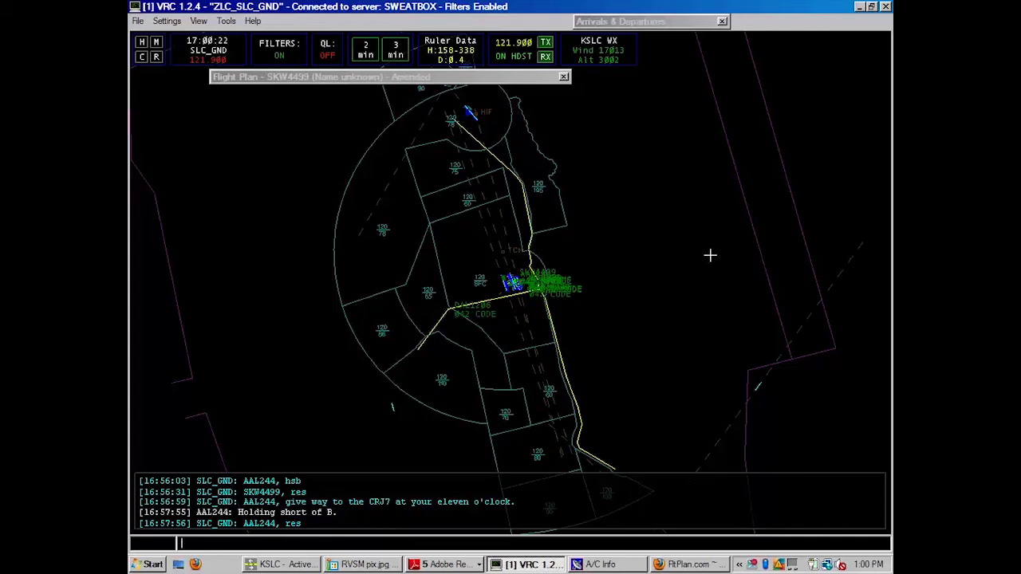
# Select SKW4499, open its flight plan and check the departure procedure at the start of its route
pyautogui.write('4499')
pyautogui.press('KP_Add')
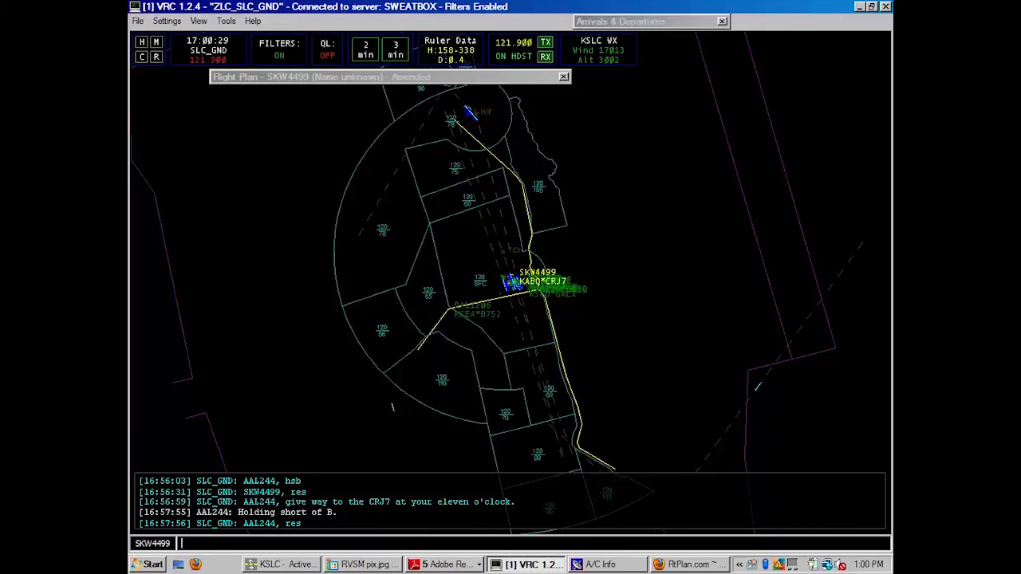
pyautogui.press('F6')
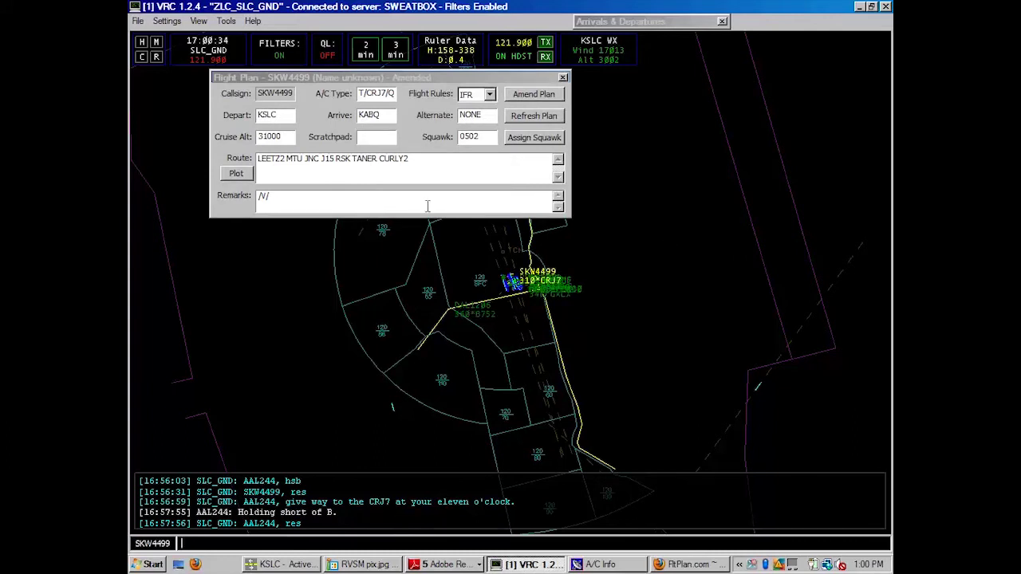
pyautogui.doubleClick(285, 158)
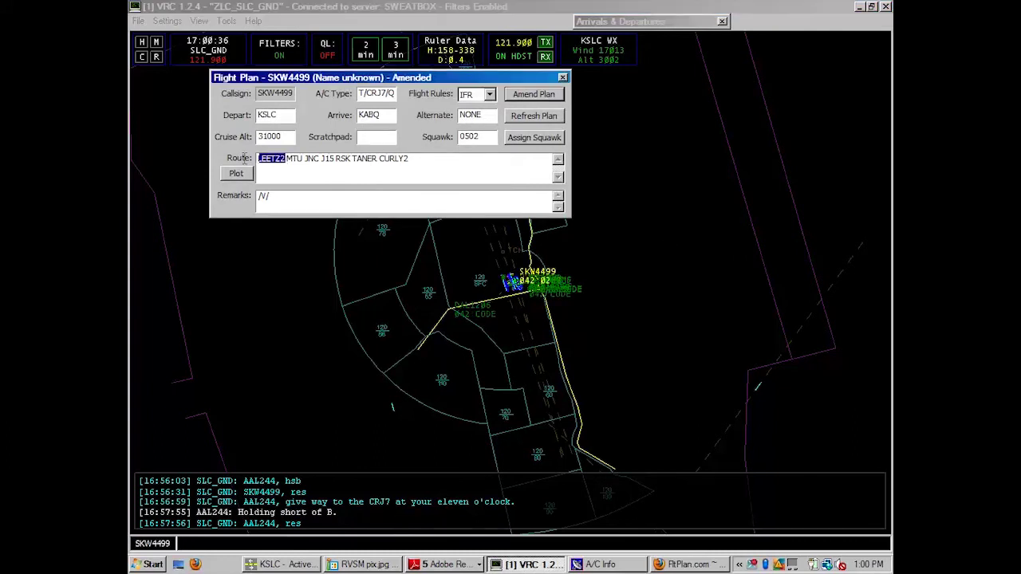
pyautogui.click(412, 177)
# Check the initial waypoint and runway for LEETZ2 in the KSLC SID reference PDF, and return to VRC
pyautogui.click(443, 564)
pyautogui.click(477, 503)
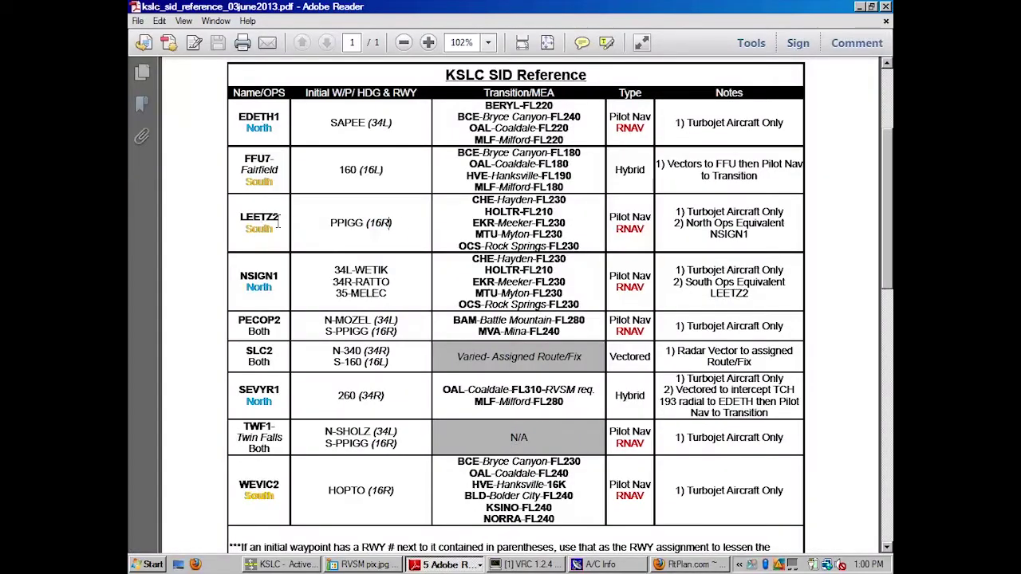
pyautogui.moveTo(332, 223); pyautogui.dragTo(365, 225)
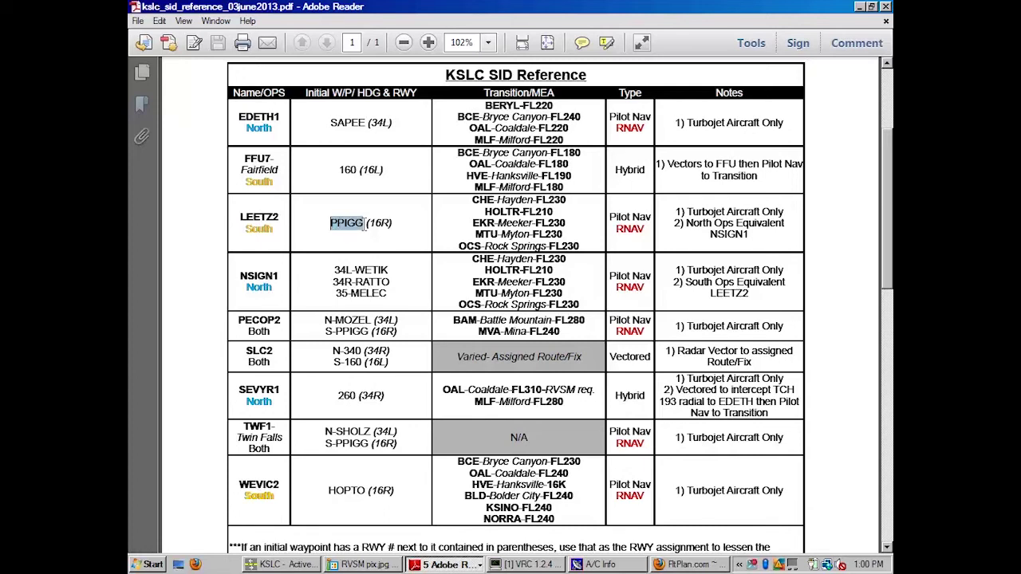
pyautogui.click(421, 221)
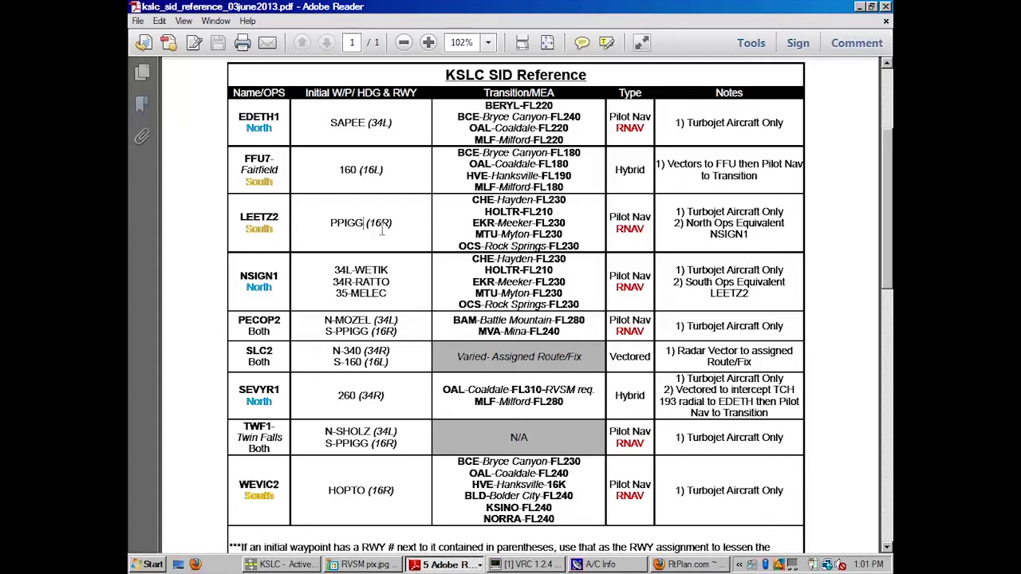
pyautogui.click(526, 565)
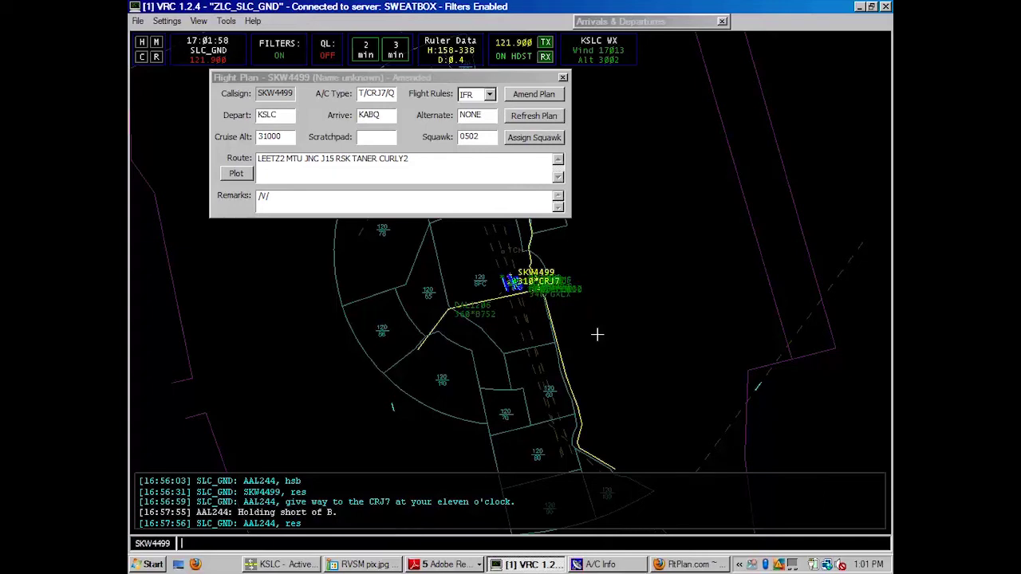
# Compare the NSIGN1 runway and waypoint entries with the LEETZ2 entry in the KSLC SID reference PDF, and switch back to VRC
pyautogui.click(451, 563)
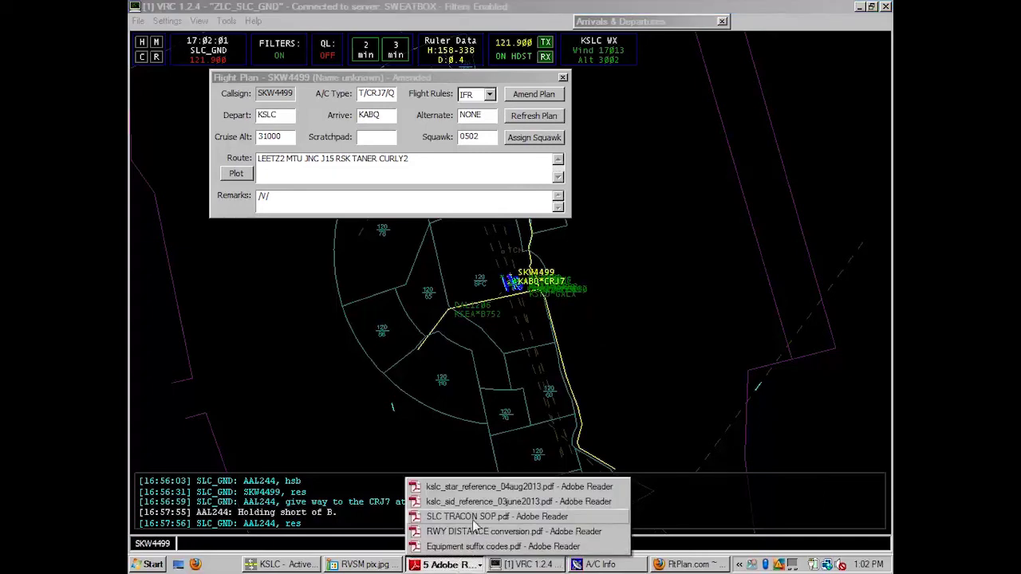
pyautogui.click(488, 502)
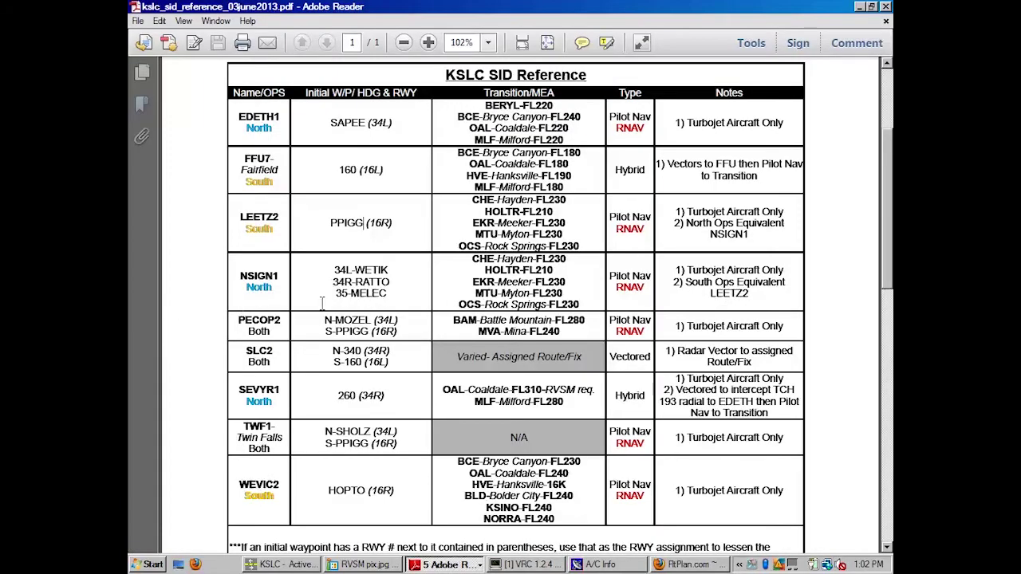
pyautogui.moveTo(398, 284); pyautogui.dragTo(333, 271)
pyautogui.click(401, 288)
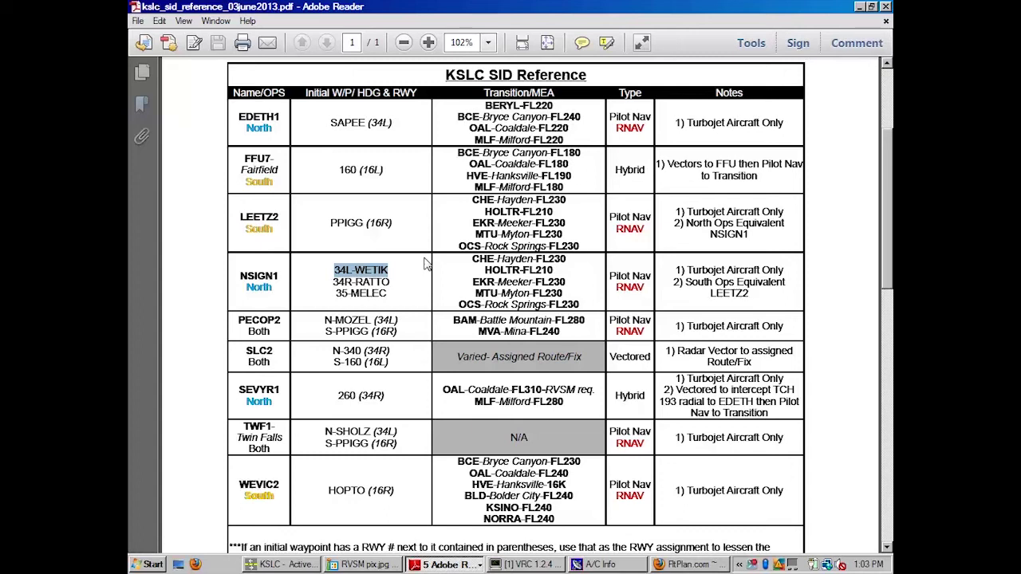
pyautogui.moveTo(394, 224); pyautogui.dragTo(331, 225)
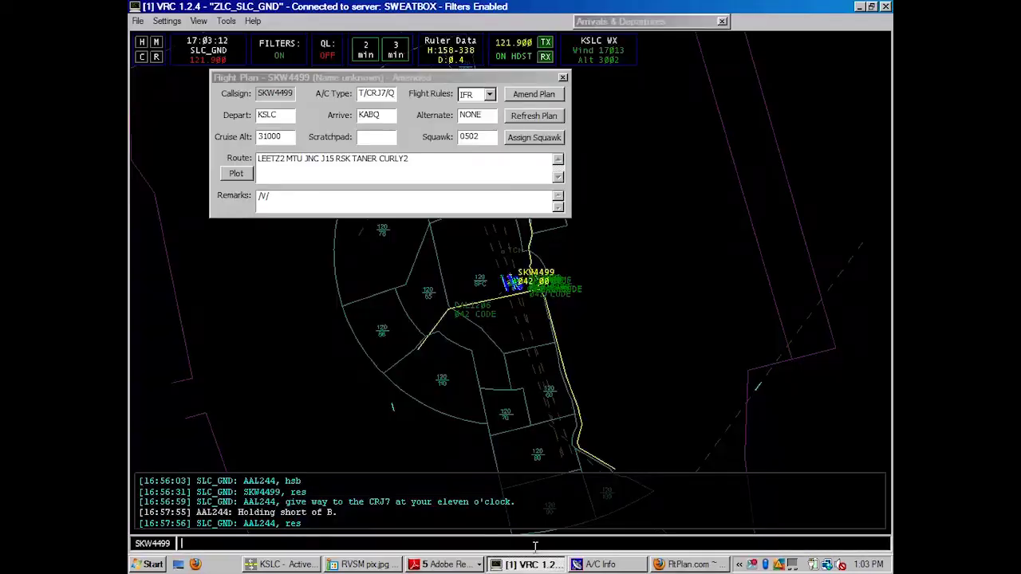
pyautogui.click(527, 564)
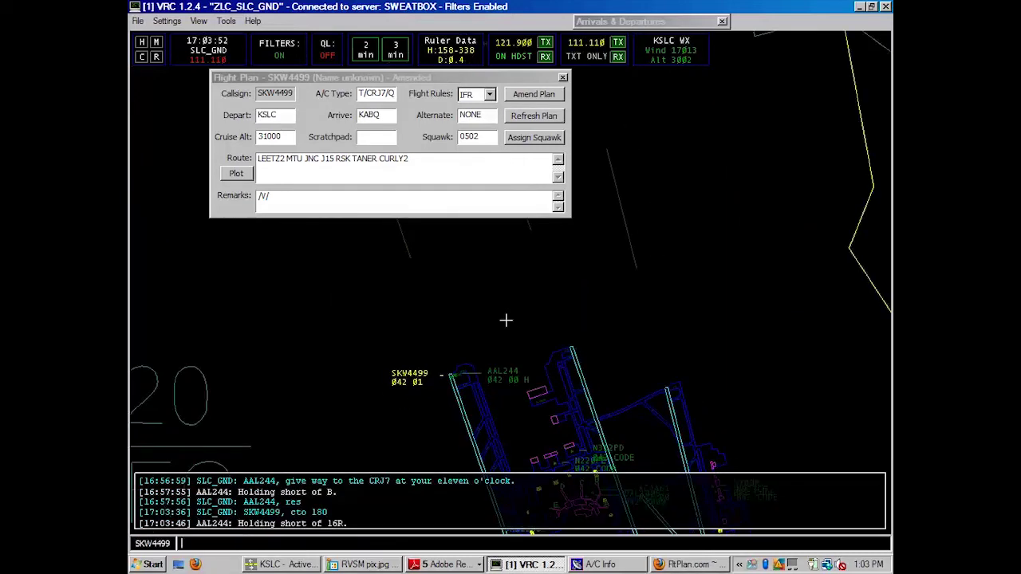
# Deselect SKW4499 and examine its position south of the runways relative to the surrounding airspace sectors
pyautogui.scroll(2, 569, 338)
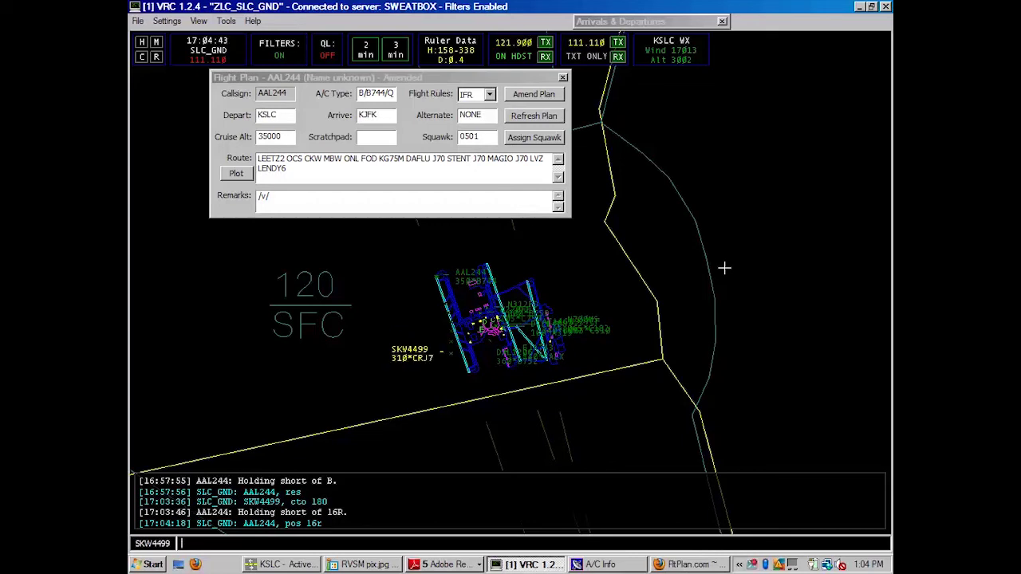
pyautogui.press('Escape')
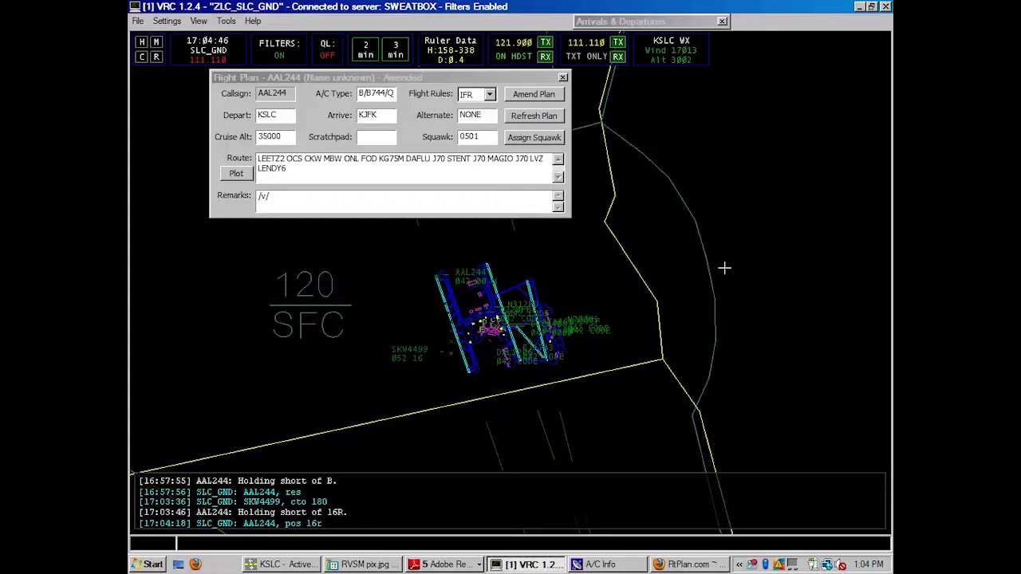
pyautogui.scroll(-2, 662, 374)
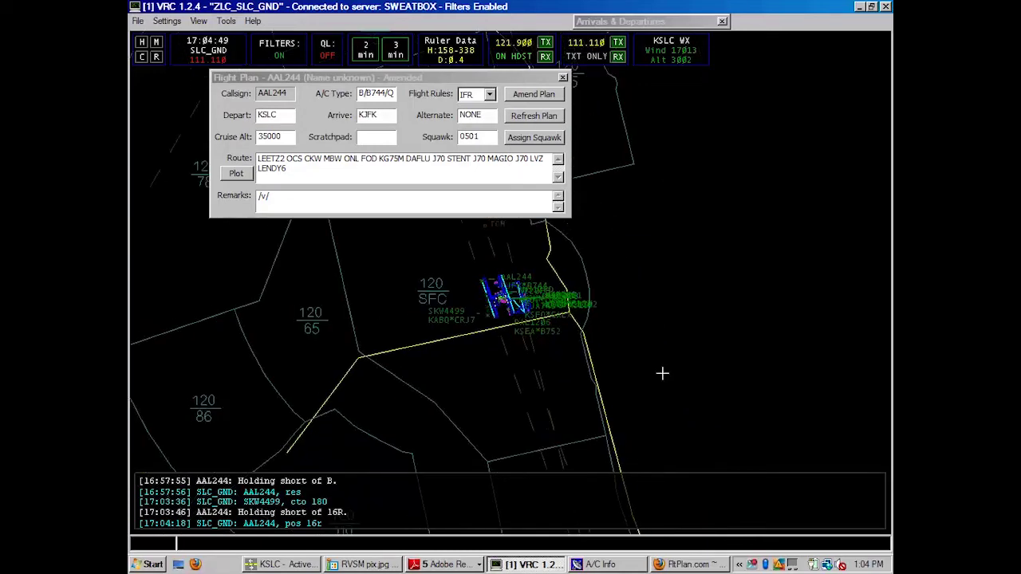
pyautogui.scroll(-1, 662, 374)
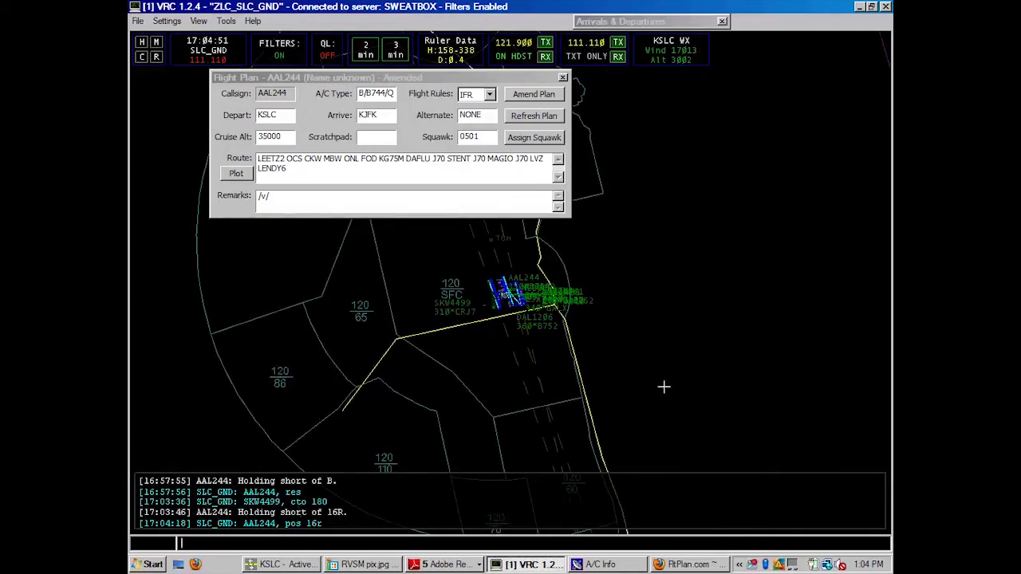
pyautogui.scroll(1, 622, 407)
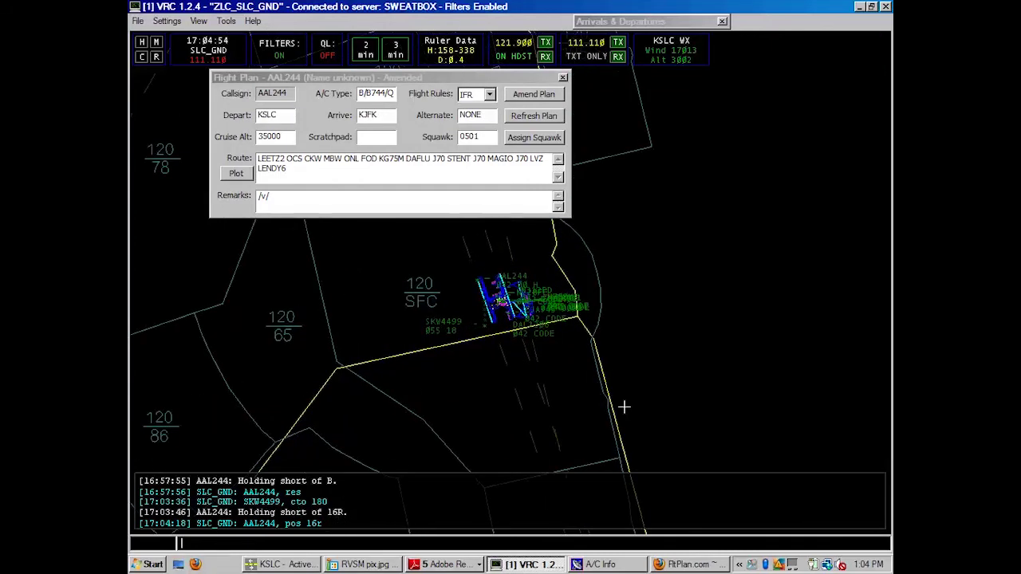
pyautogui.scroll(-1, 626, 408)
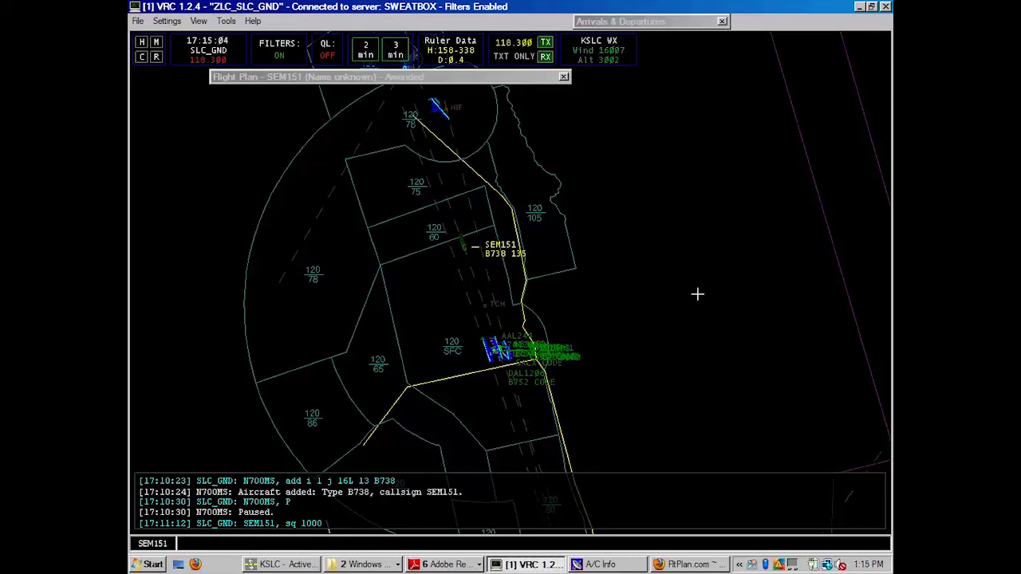
# Open the Controllers & Chat window and enter the .QX command followed by c2 for SEM151
pyautogui.write('.QX')
pyautogui.click(209, 23)
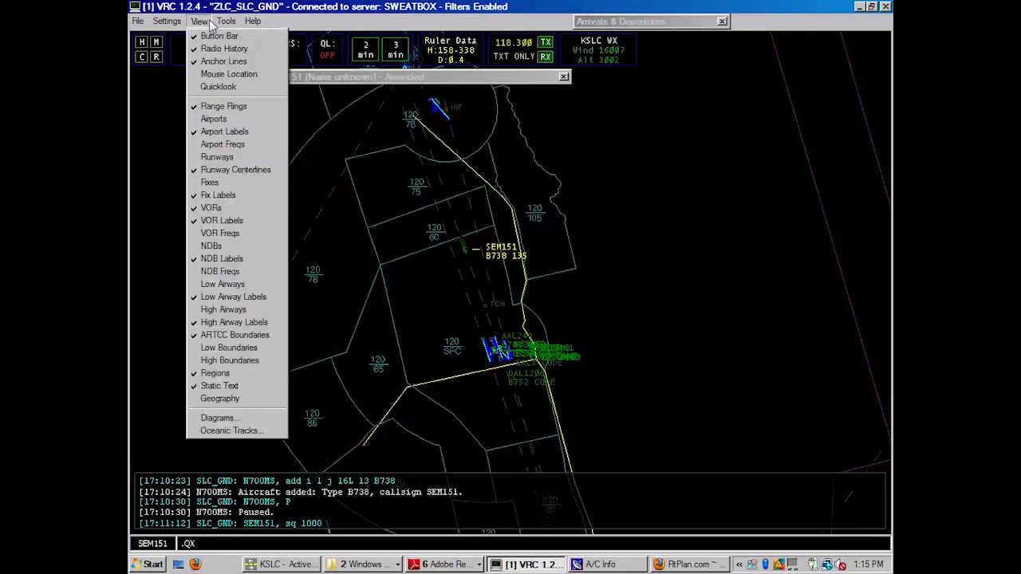
pyautogui.moveTo(227, 21)
pyautogui.click(239, 45)
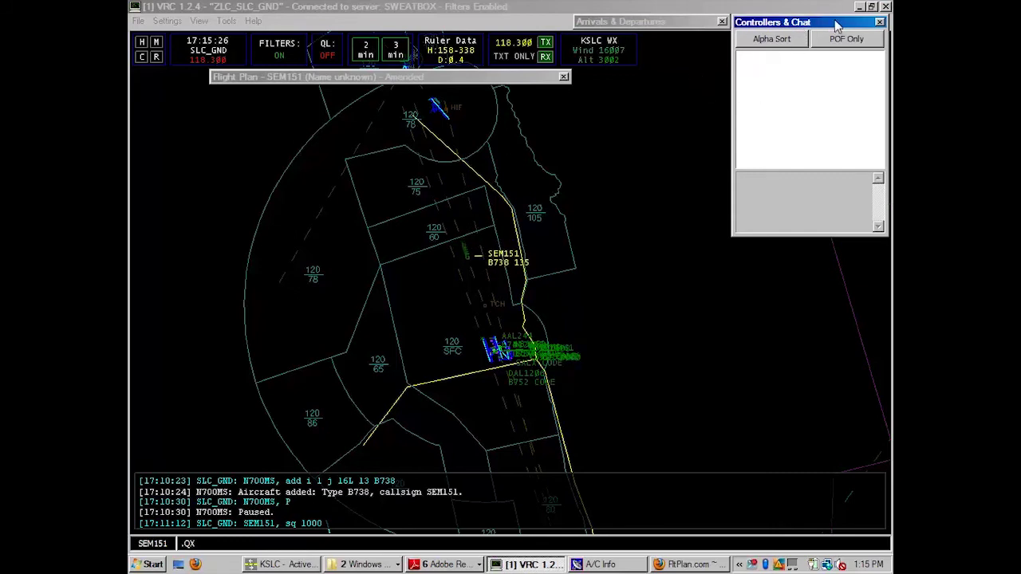
pyautogui.click(797, 280)
pyautogui.write('c2')
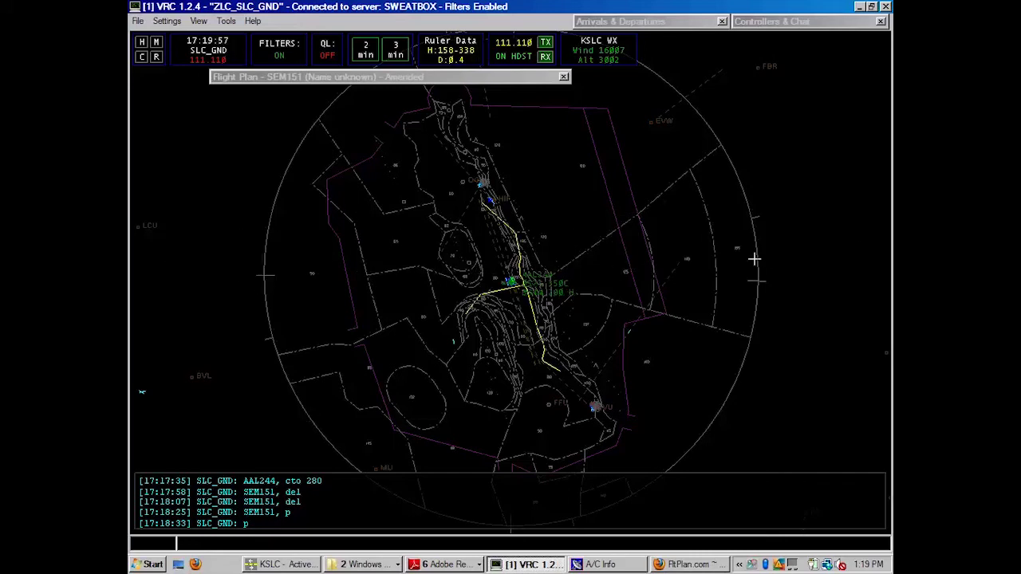
# Select AAL244, check the departure procedure in its flight plan route, and collapse the flight plan window
pyautogui.write('244')
pyautogui.press('KP_Add')
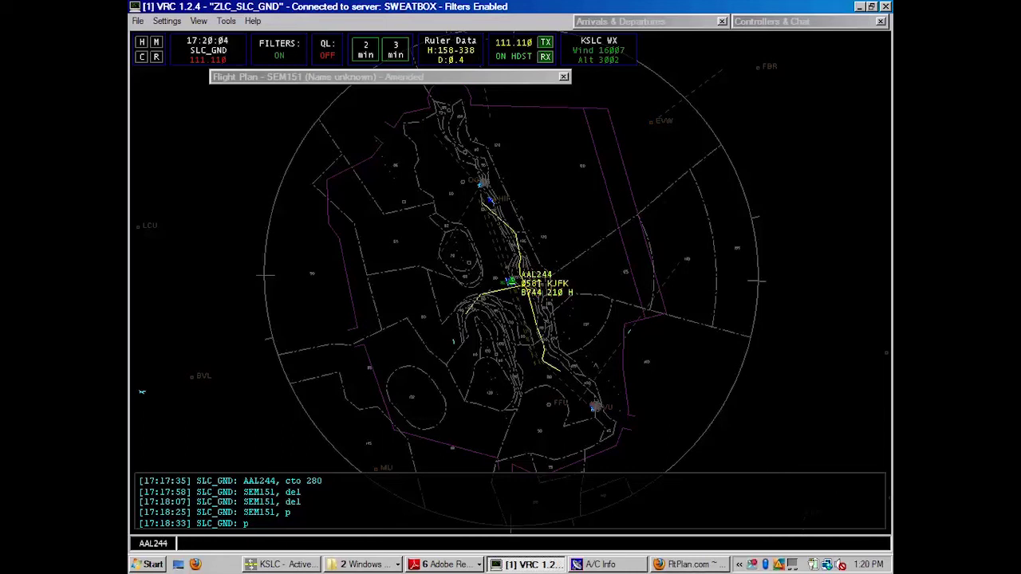
pyautogui.press('F6')
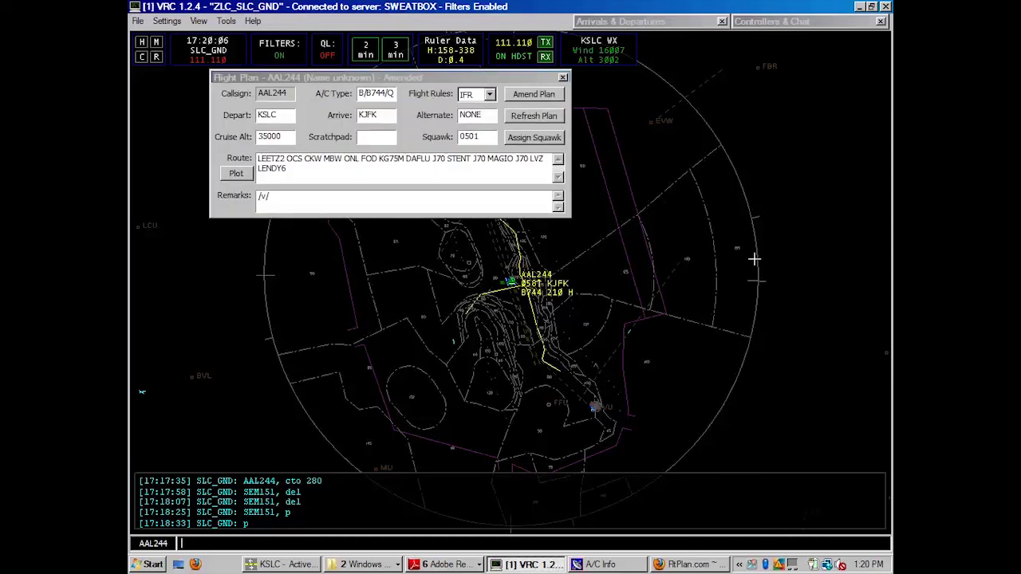
pyautogui.moveTo(283, 160); pyautogui.dragTo(252, 159)
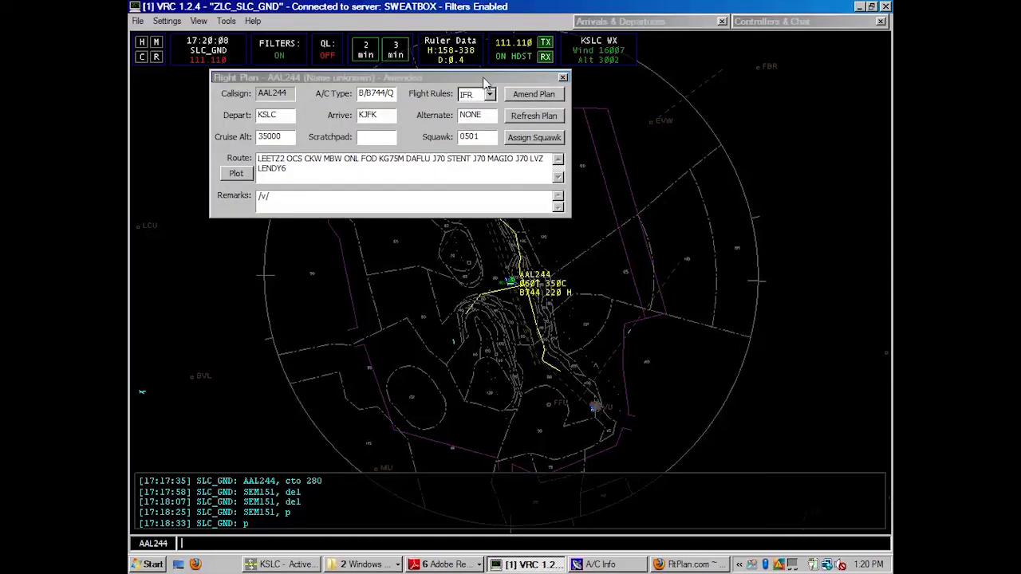
pyautogui.click(483, 78)
# Check the type and initial waypoint of LEETZ2 in the KSLC SID reference PDF, and return to VRC to view AAL244's track
pyautogui.click(442, 564)
pyautogui.click(488, 502)
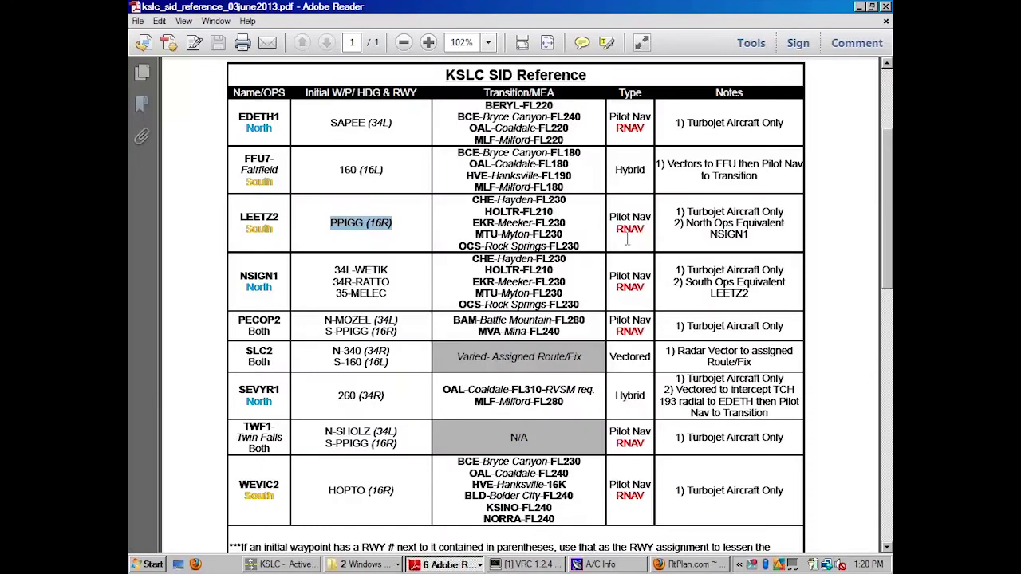
pyautogui.click(620, 230)
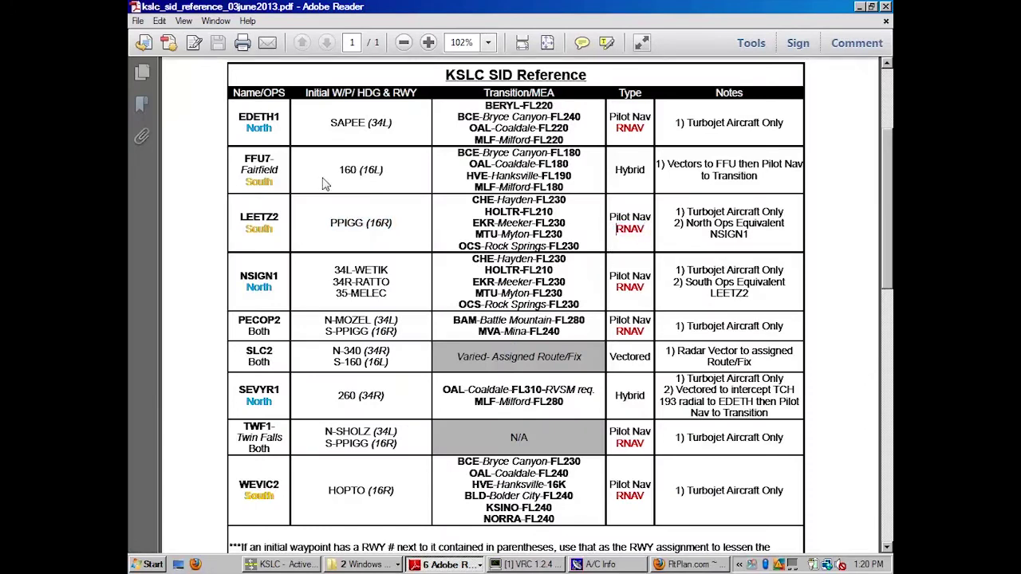
pyautogui.moveTo(360, 227); pyautogui.dragTo(318, 229)
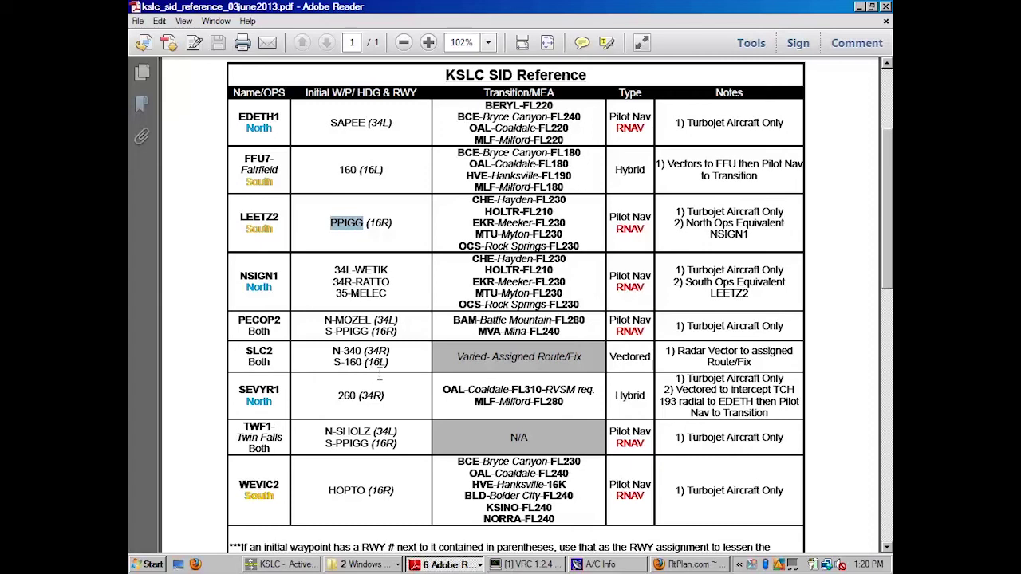
pyautogui.click(682, 223)
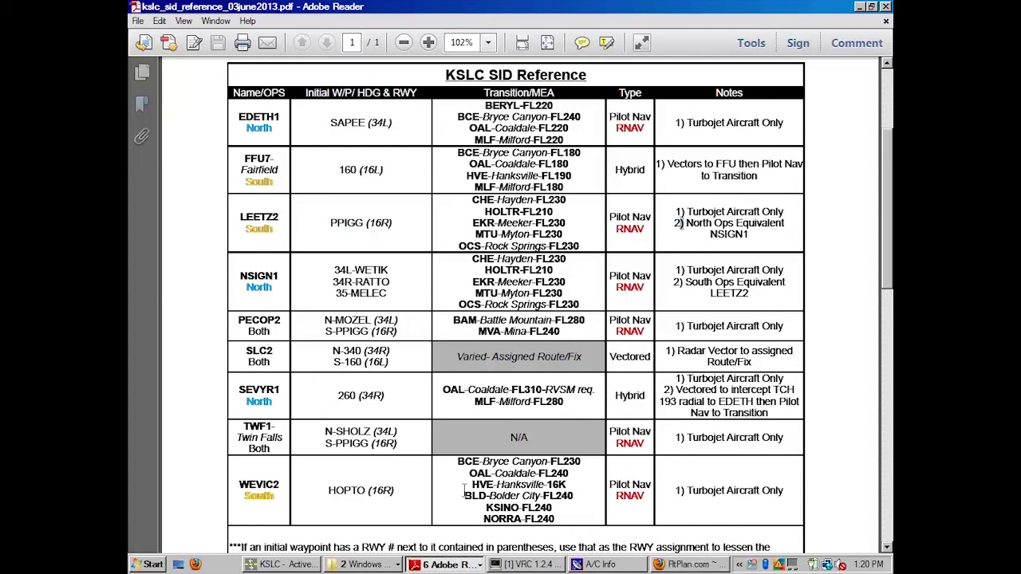
pyautogui.click(527, 566)
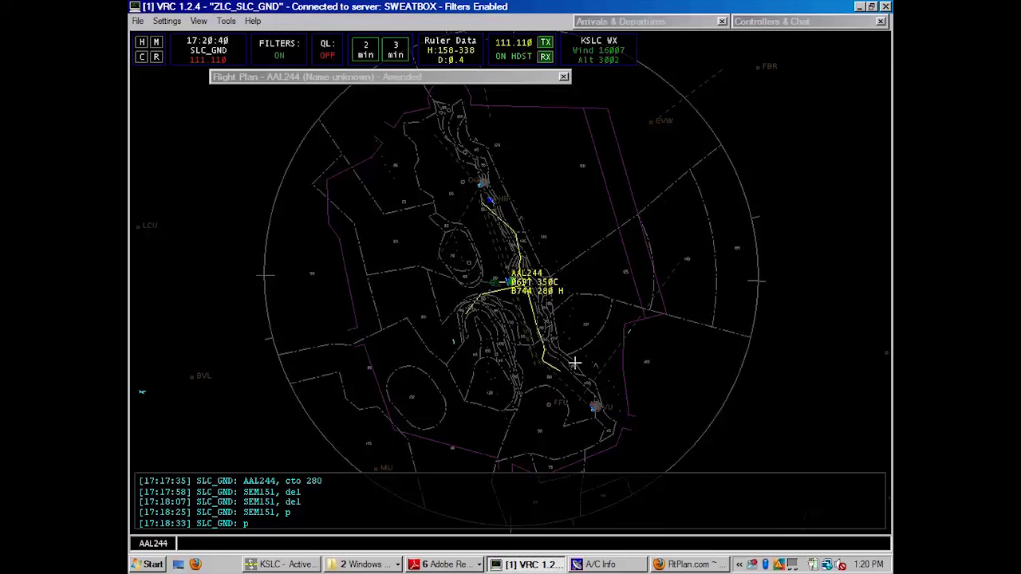
pyautogui.scroll(5, 484, 323)
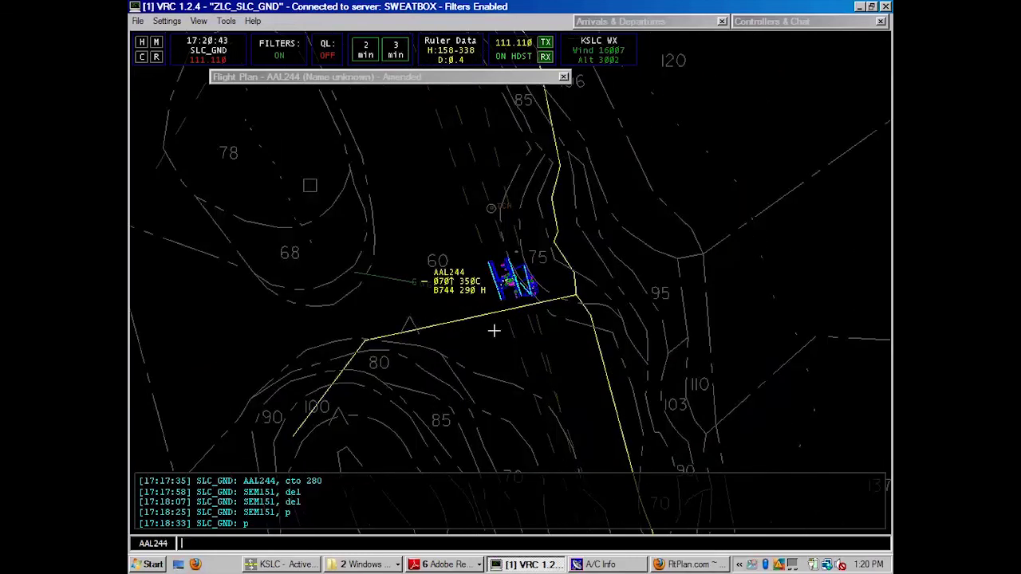
# Select AAL244 on the wider airspace view, check its flight plan, instruct it to squawk 1002, and collapse the flight plan
pyautogui.scroll(-2, 552, 390)
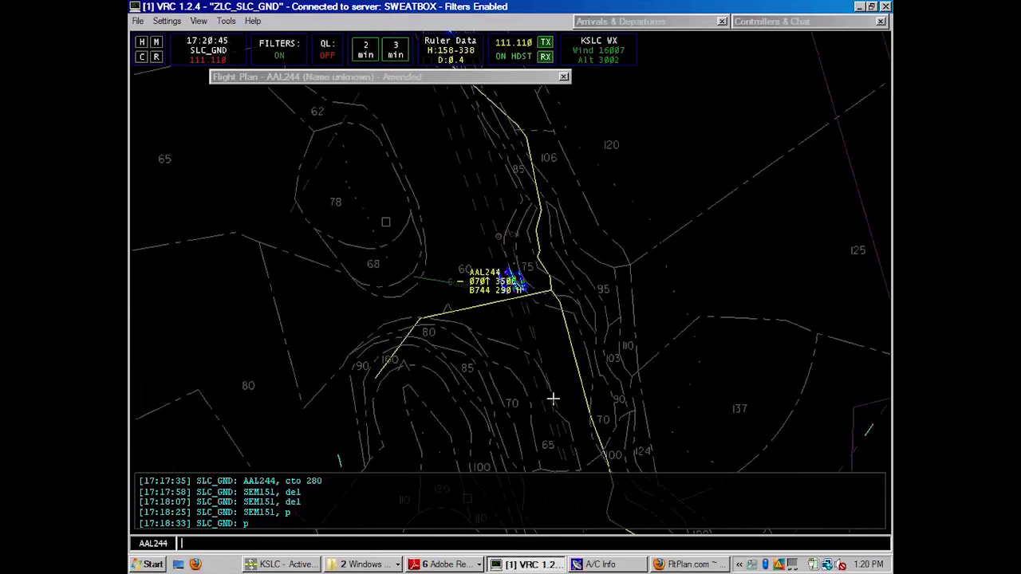
pyautogui.scroll(-3, 546, 376)
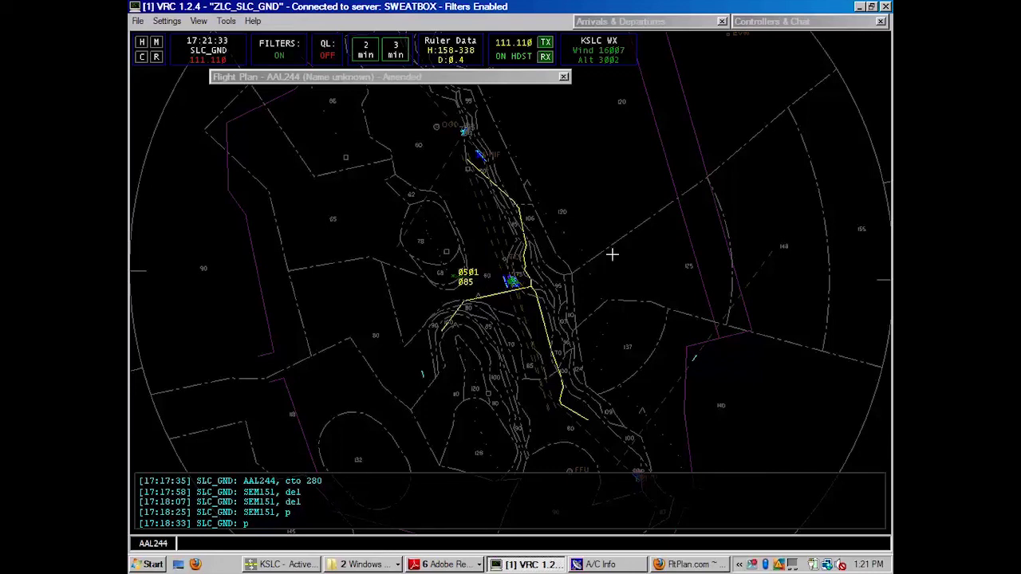
pyautogui.scroll(-5, 611, 253)
pyautogui.scroll(2, 679, 315)
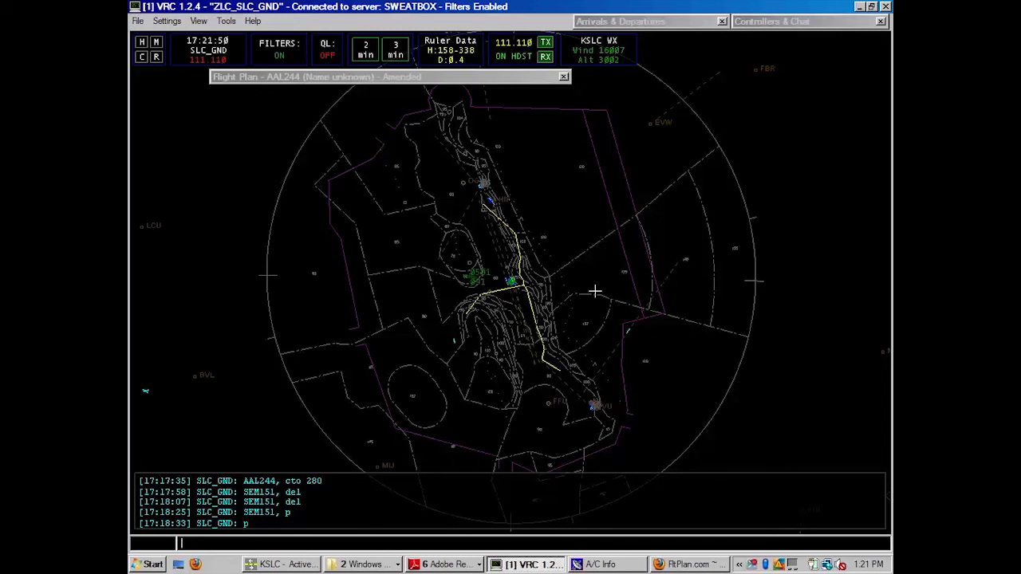
pyautogui.write('244')
pyautogui.press('KP_Add')
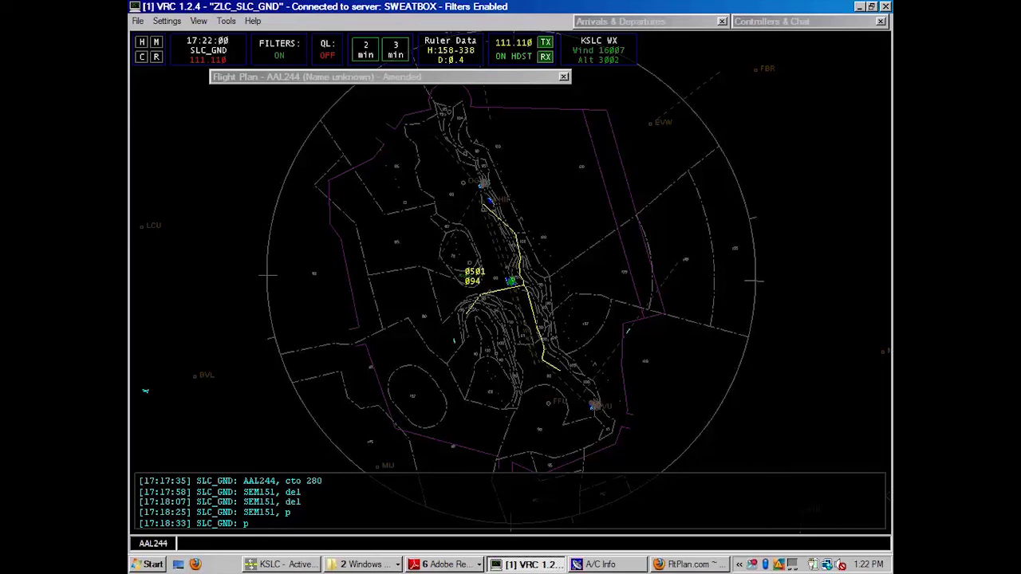
pyautogui.press('F6')
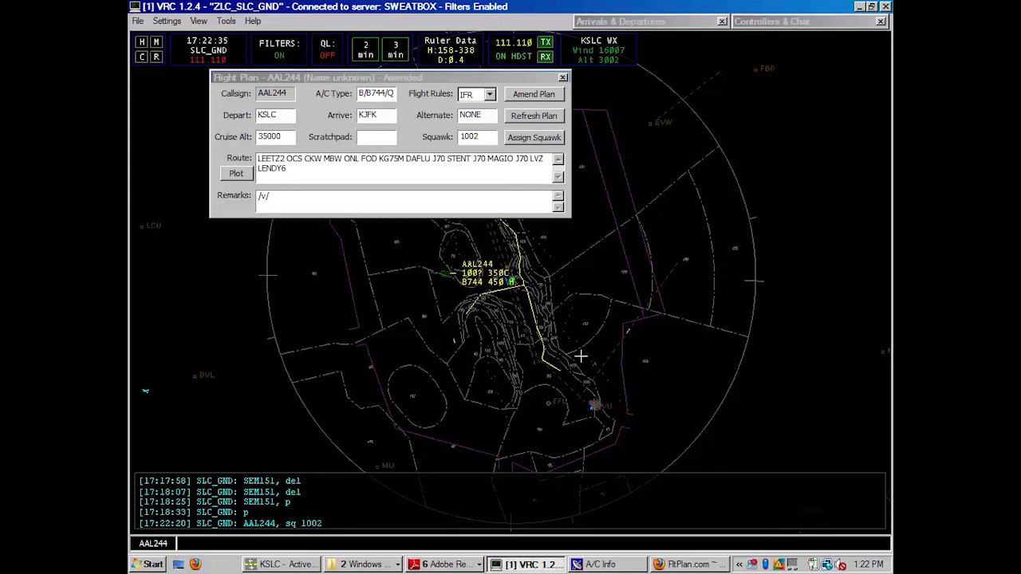
pyautogui.doubleClick(392, 76)
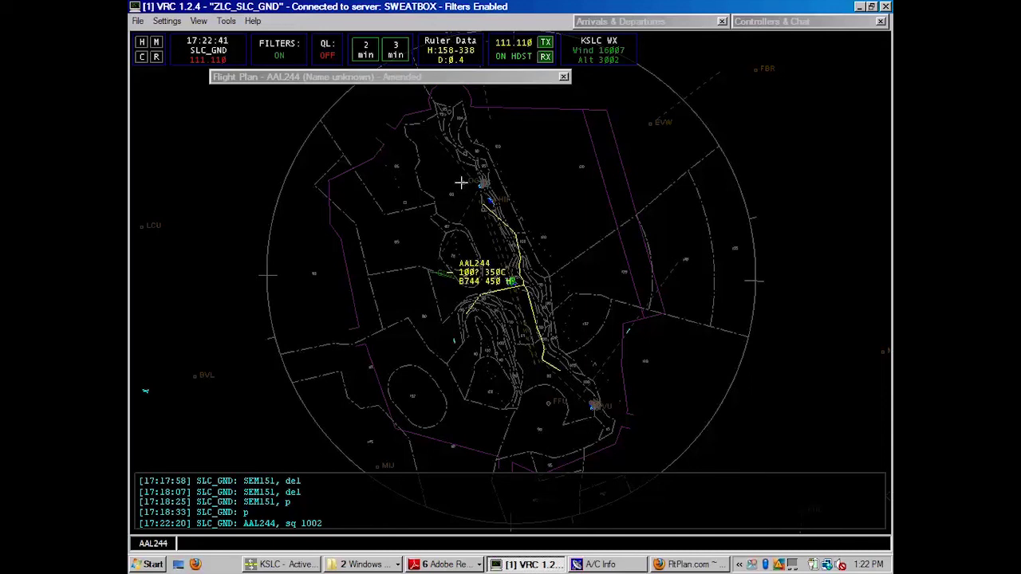
# Measure the bearing and distance between the OGD navaid and AAL244, and instruct the aircraft to fly heading 020
pyautogui.moveTo(464, 189); pyautogui.dragTo(437, 271)
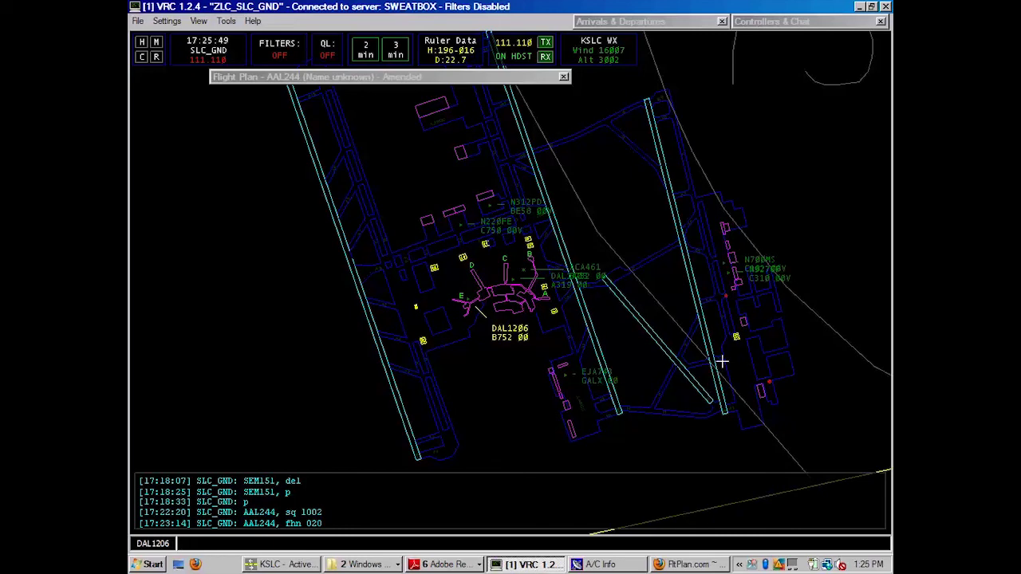
# Open the Controllers & Chat window and enter the .QX command followed by t1 for DAL1206
pyautogui.write('.QX')
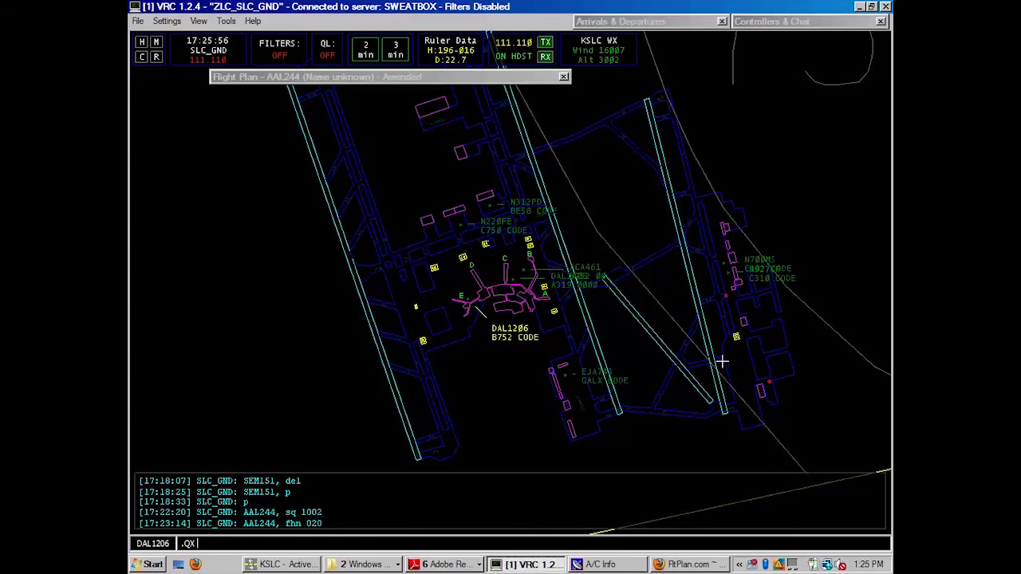
pyautogui.click(638, 221)
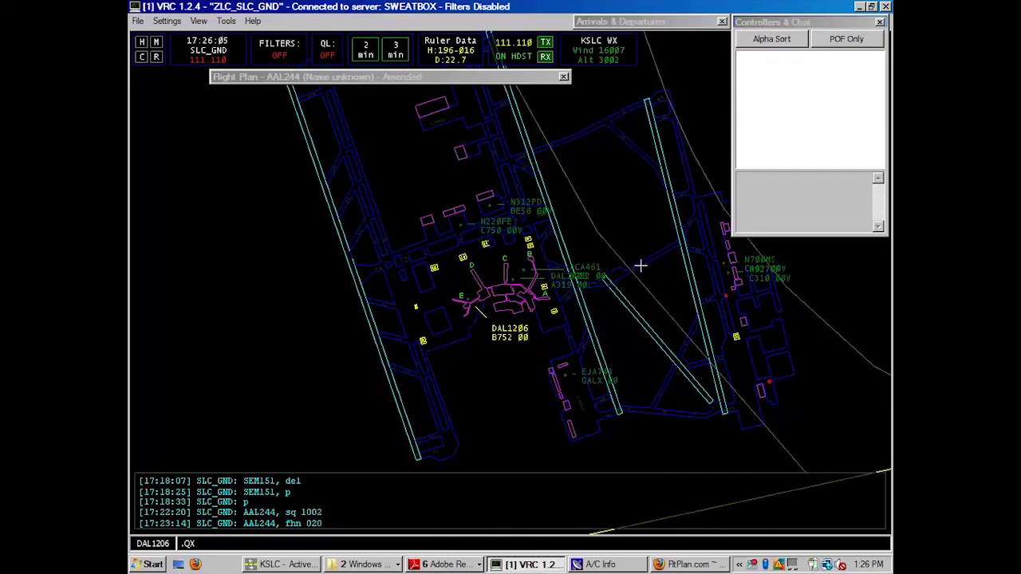
pyautogui.write('t1')
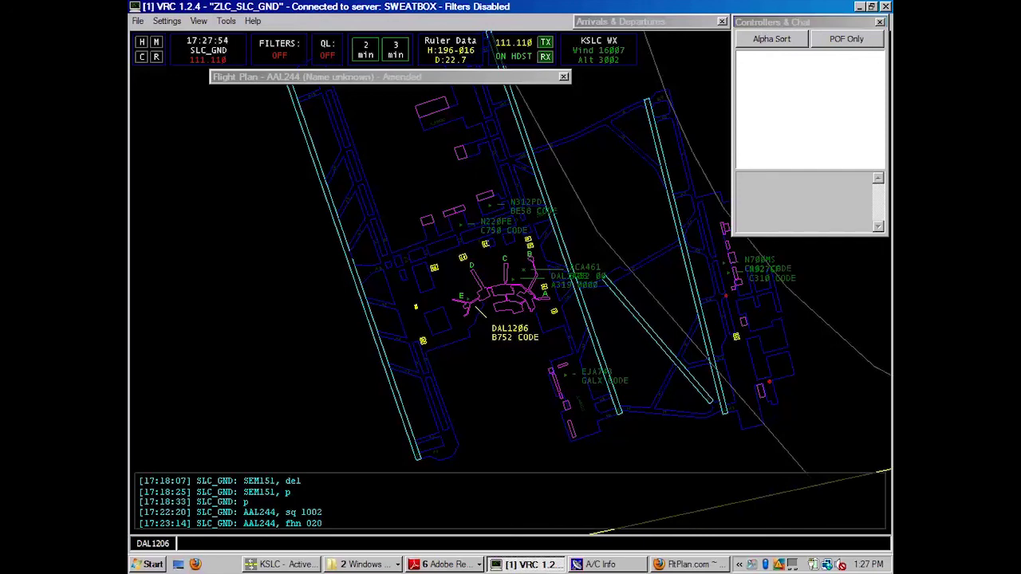
# Deselect DAL1206 and write the .transfer A2 command in the command line
pyautogui.press('Escape')
pyautogui.write('.transfer A2')
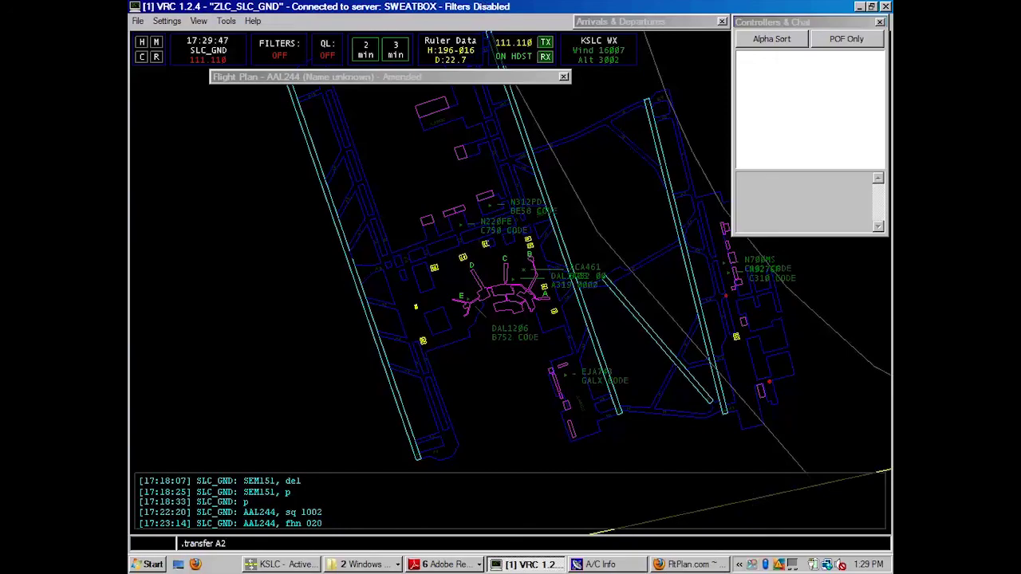
pyautogui.click(752, 565)
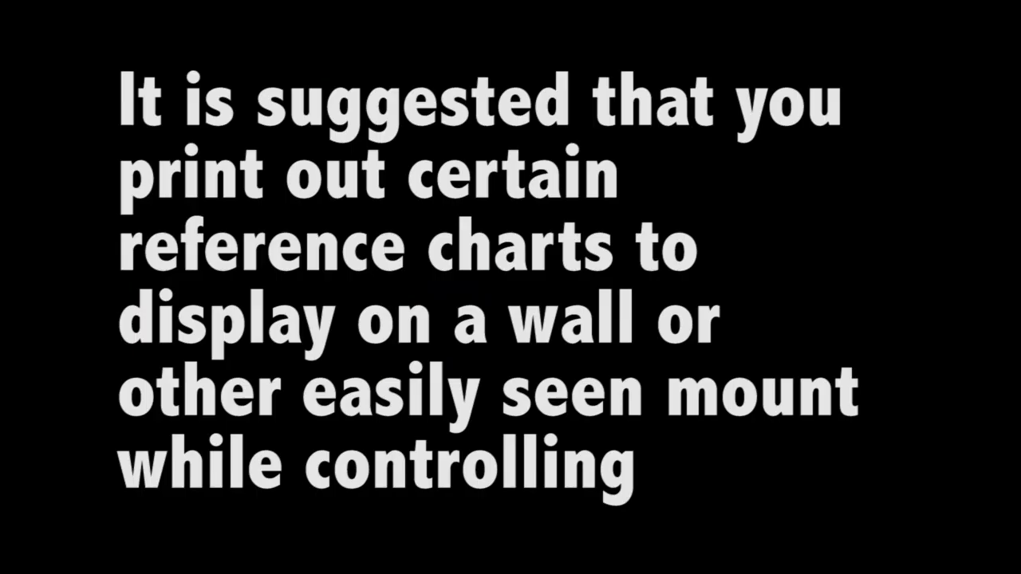